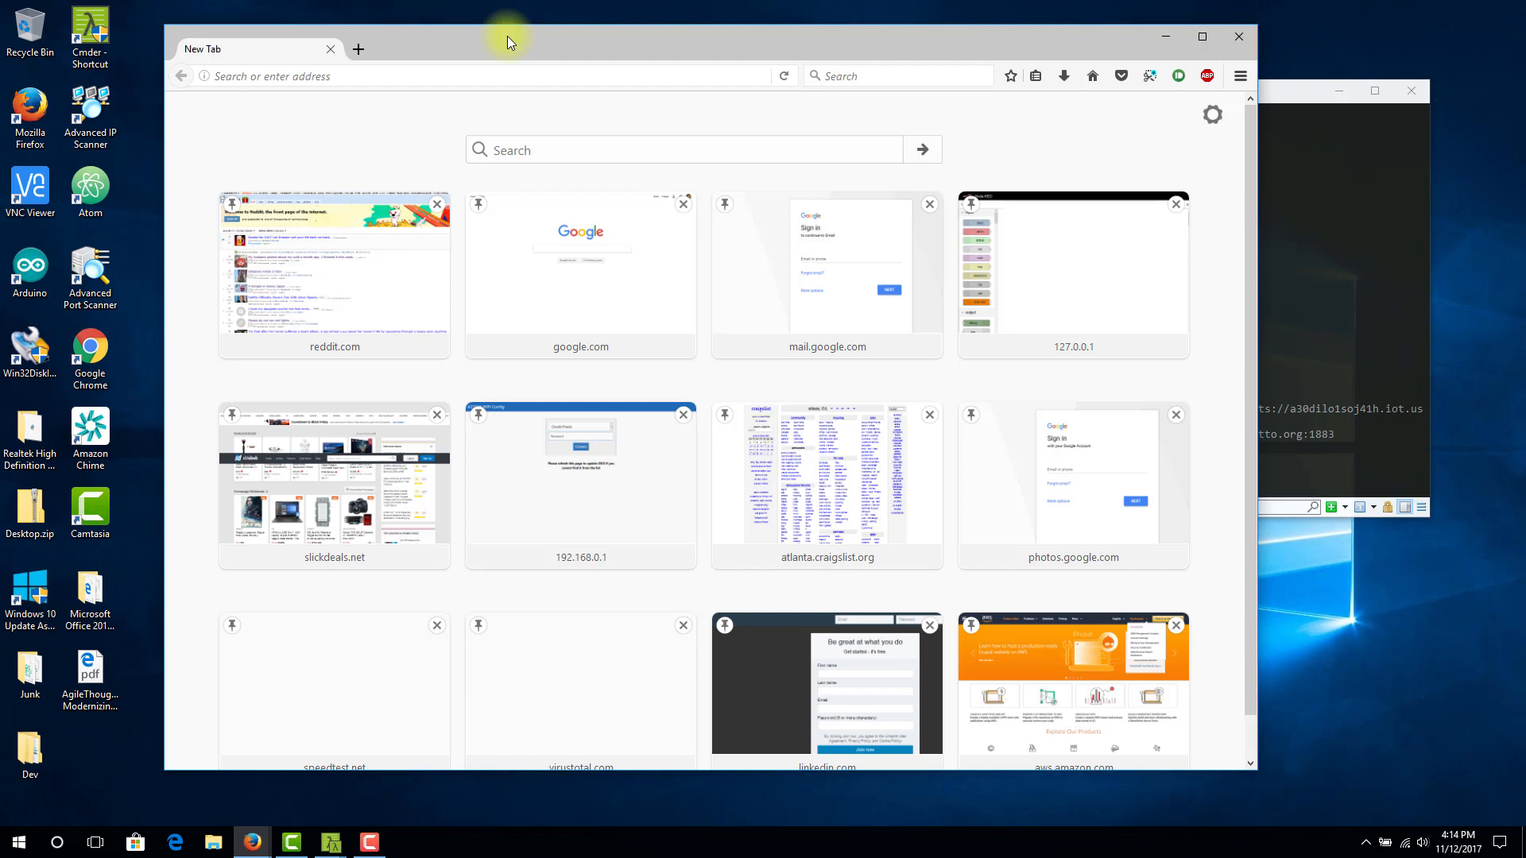
# Go to aws.amazon.com and sign in to the AWS Management Console as the root user
pyautogui.click(425, 77)
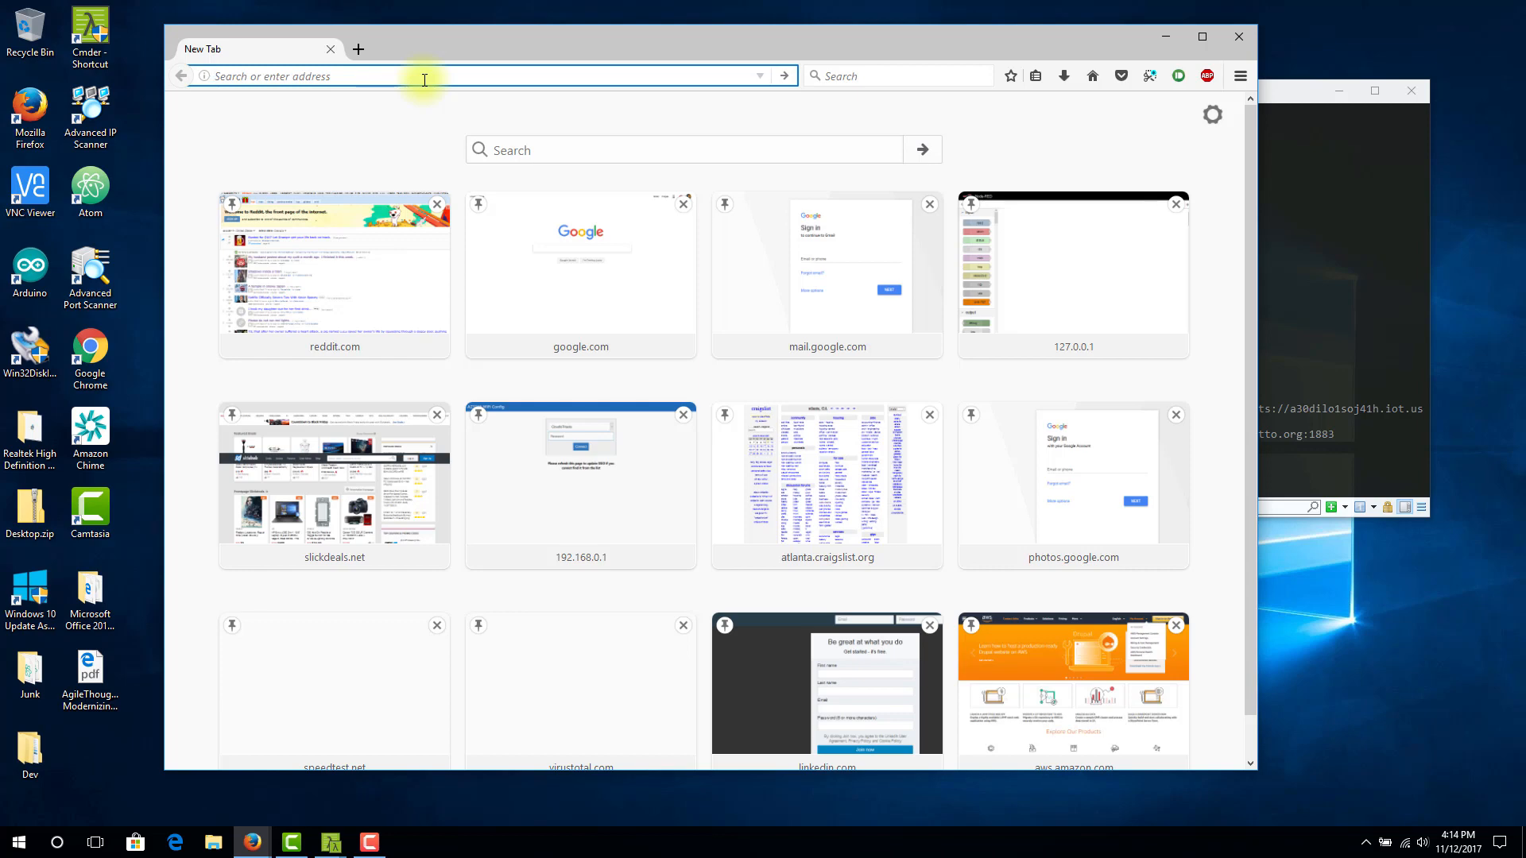
pyautogui.write('aws.amazon.com/')
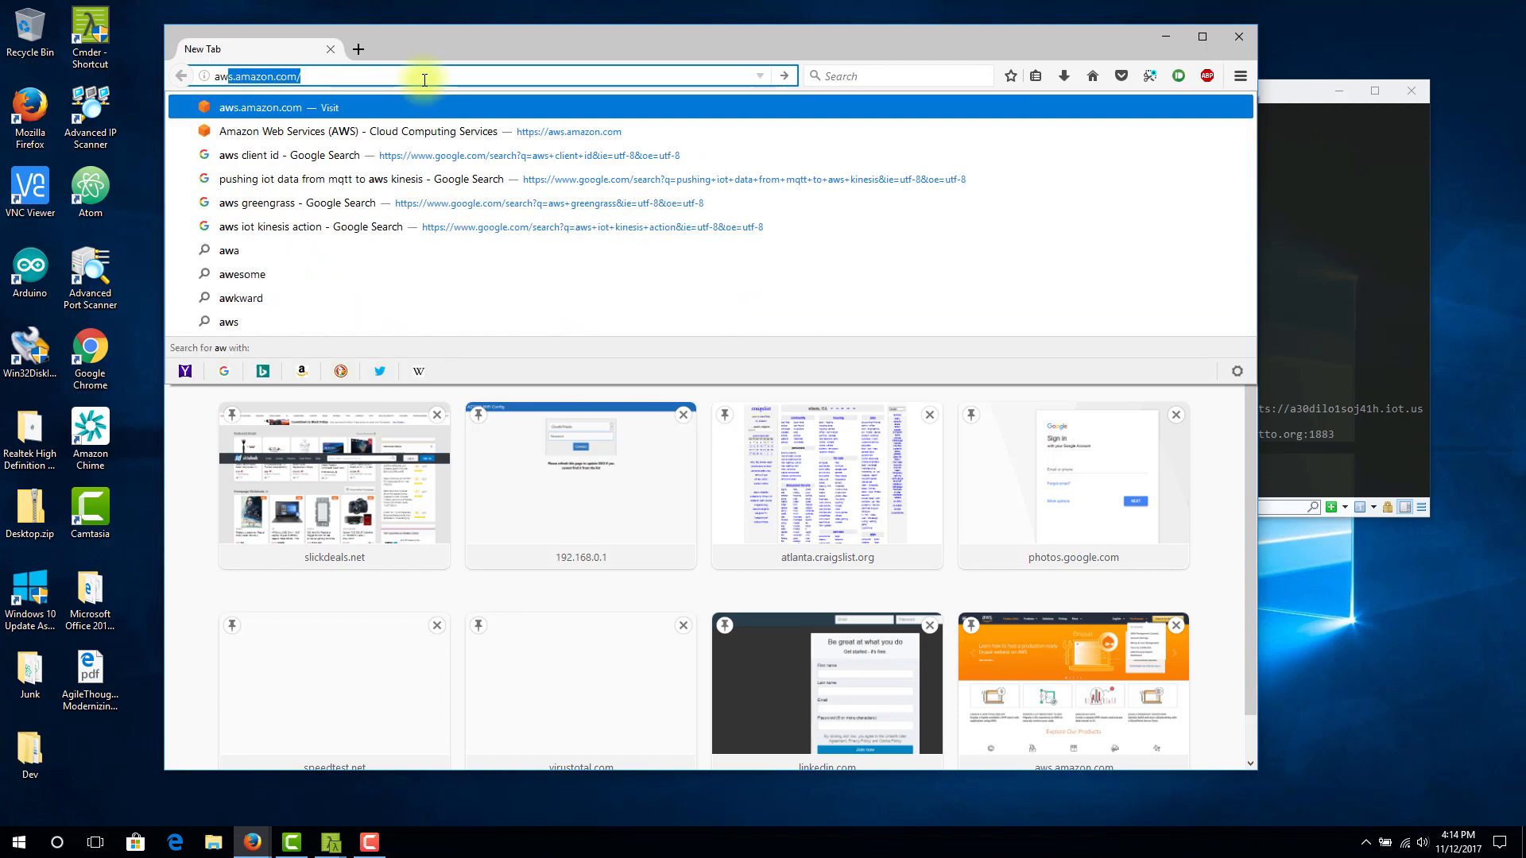
pyautogui.press('Return')
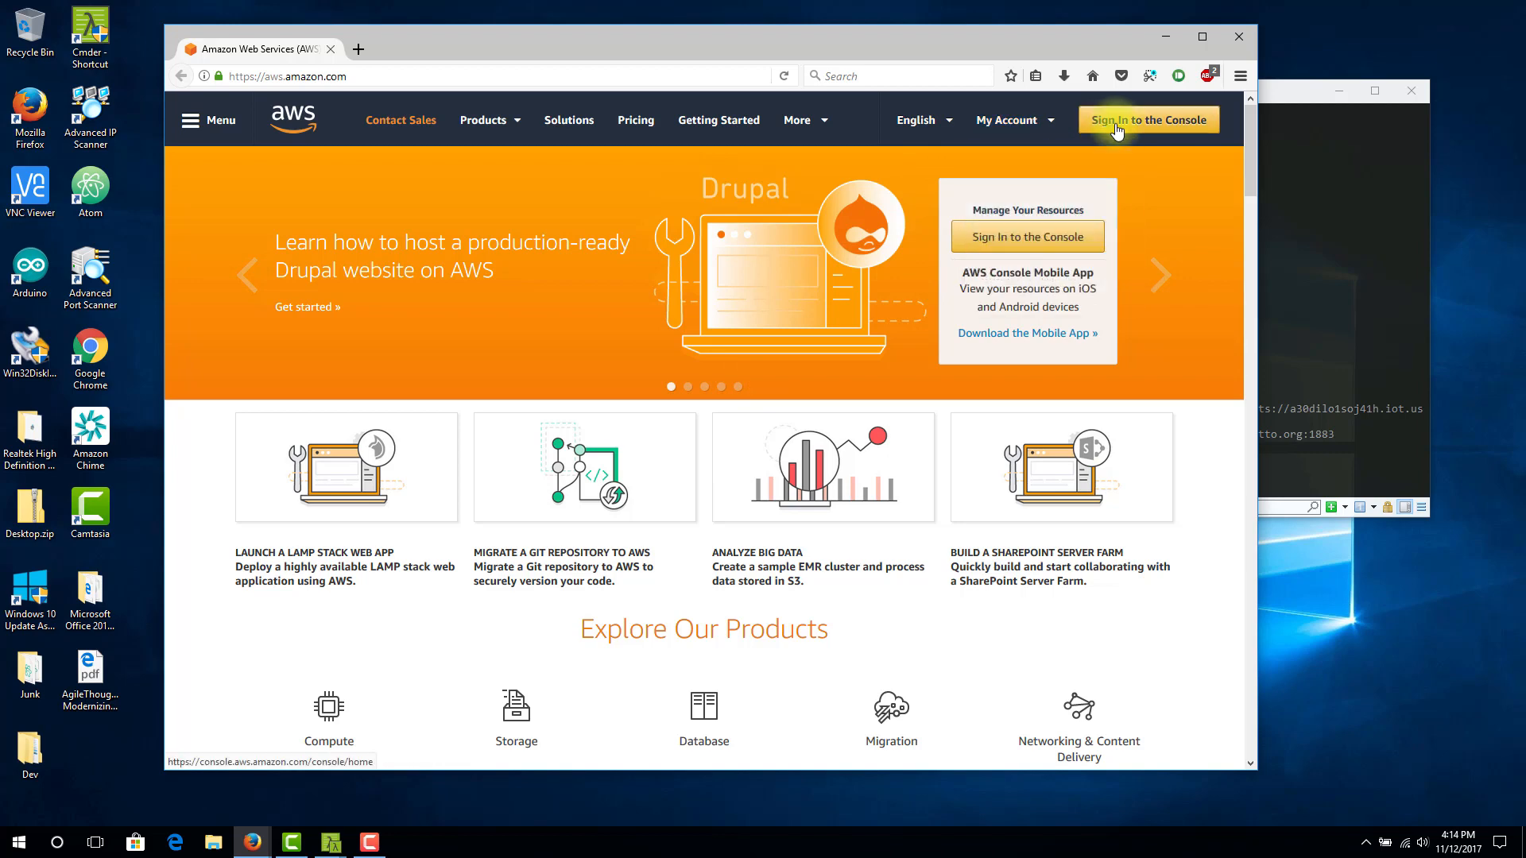
pyautogui.click(1148, 120)
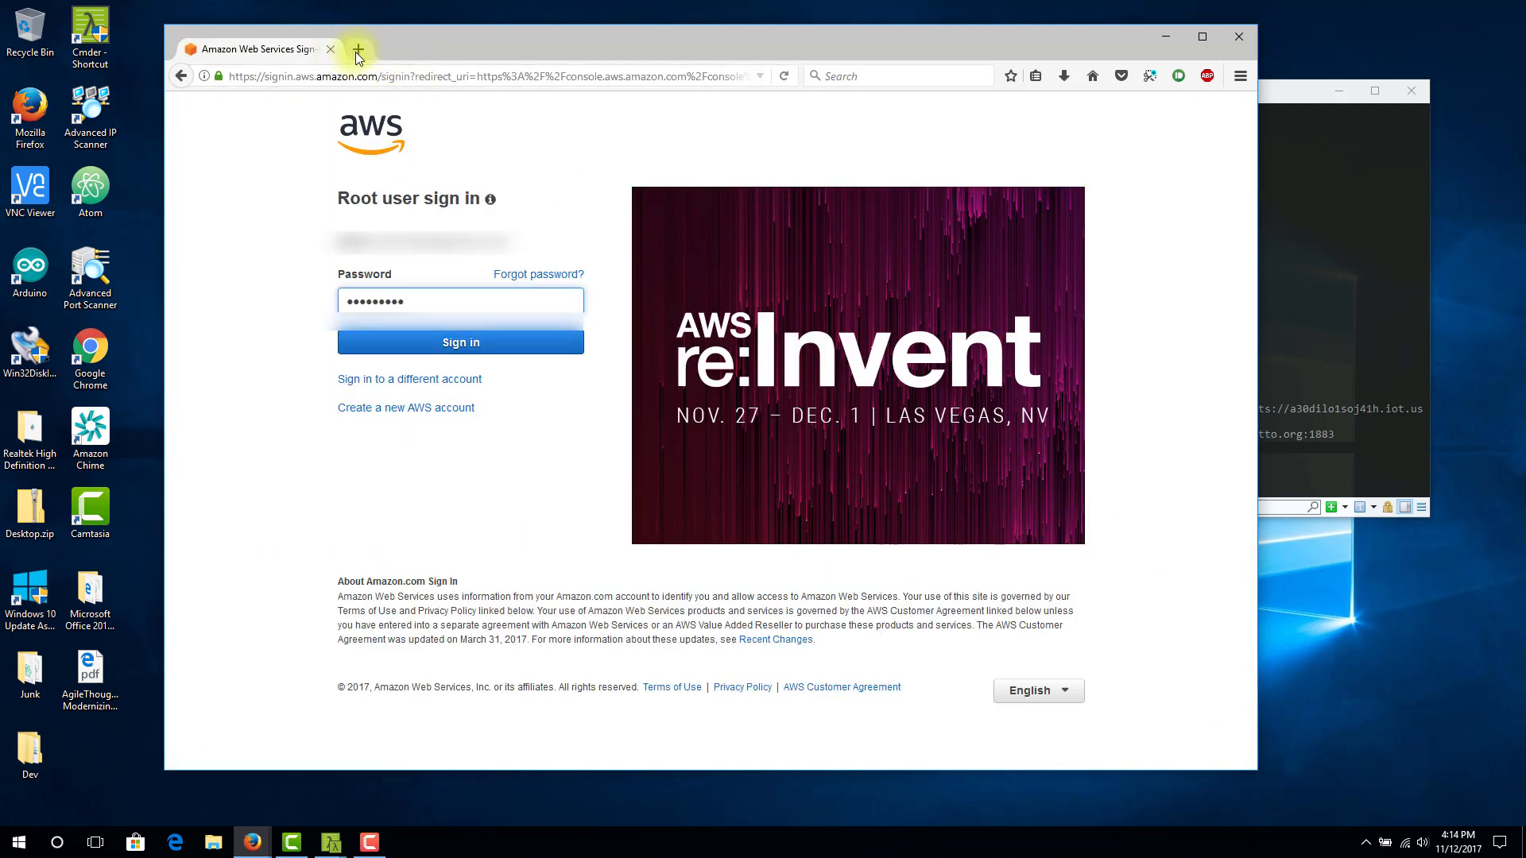
pyautogui.click(359, 48)
pyautogui.click(266, 51)
pyautogui.click(429, 343)
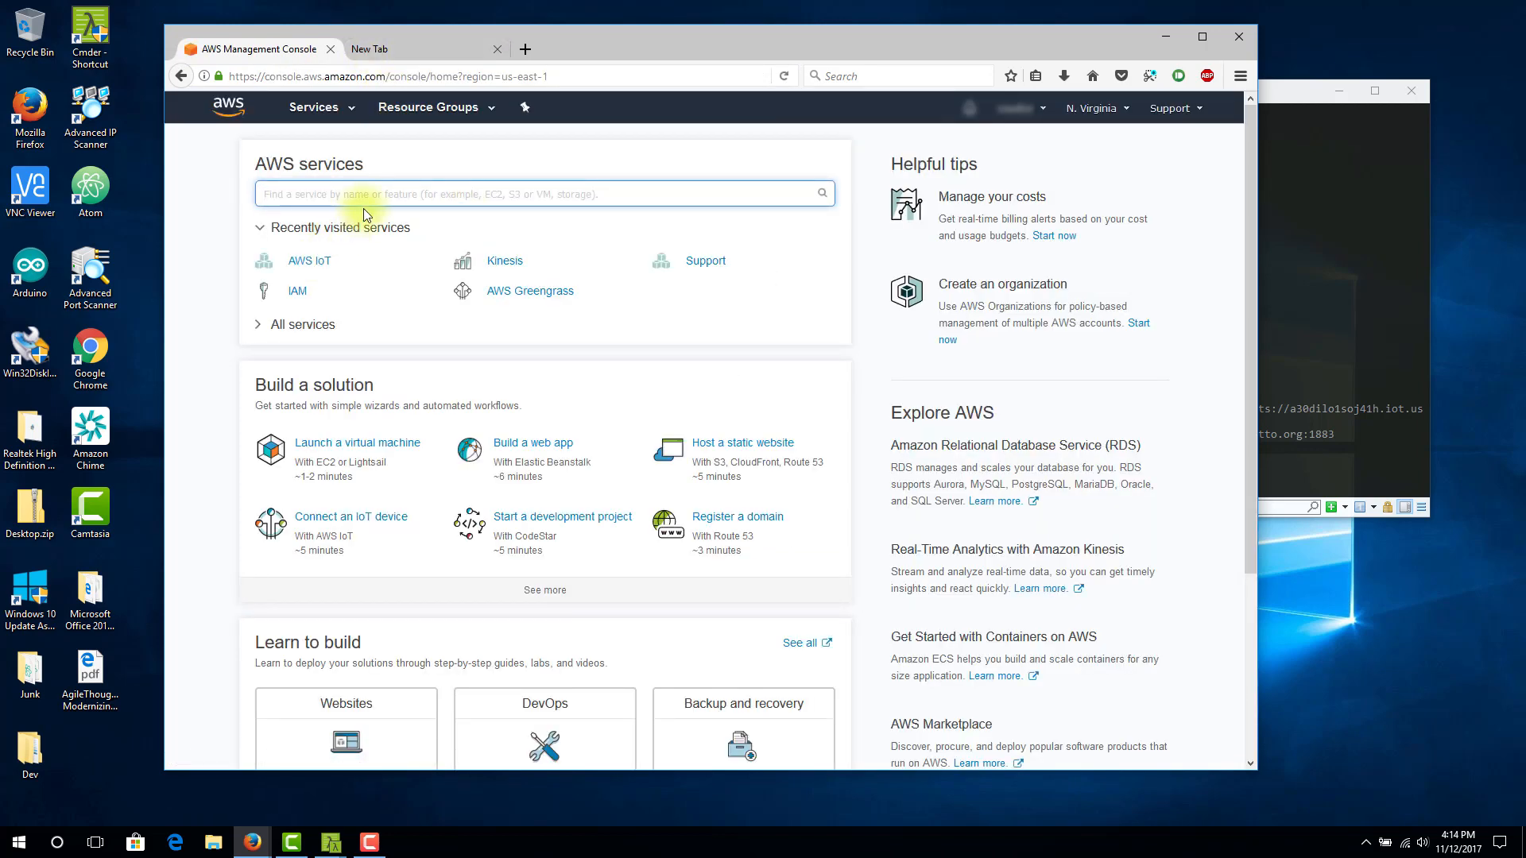
# Find the AWS IoT service and open its list of managed things
pyautogui.write('aws io')
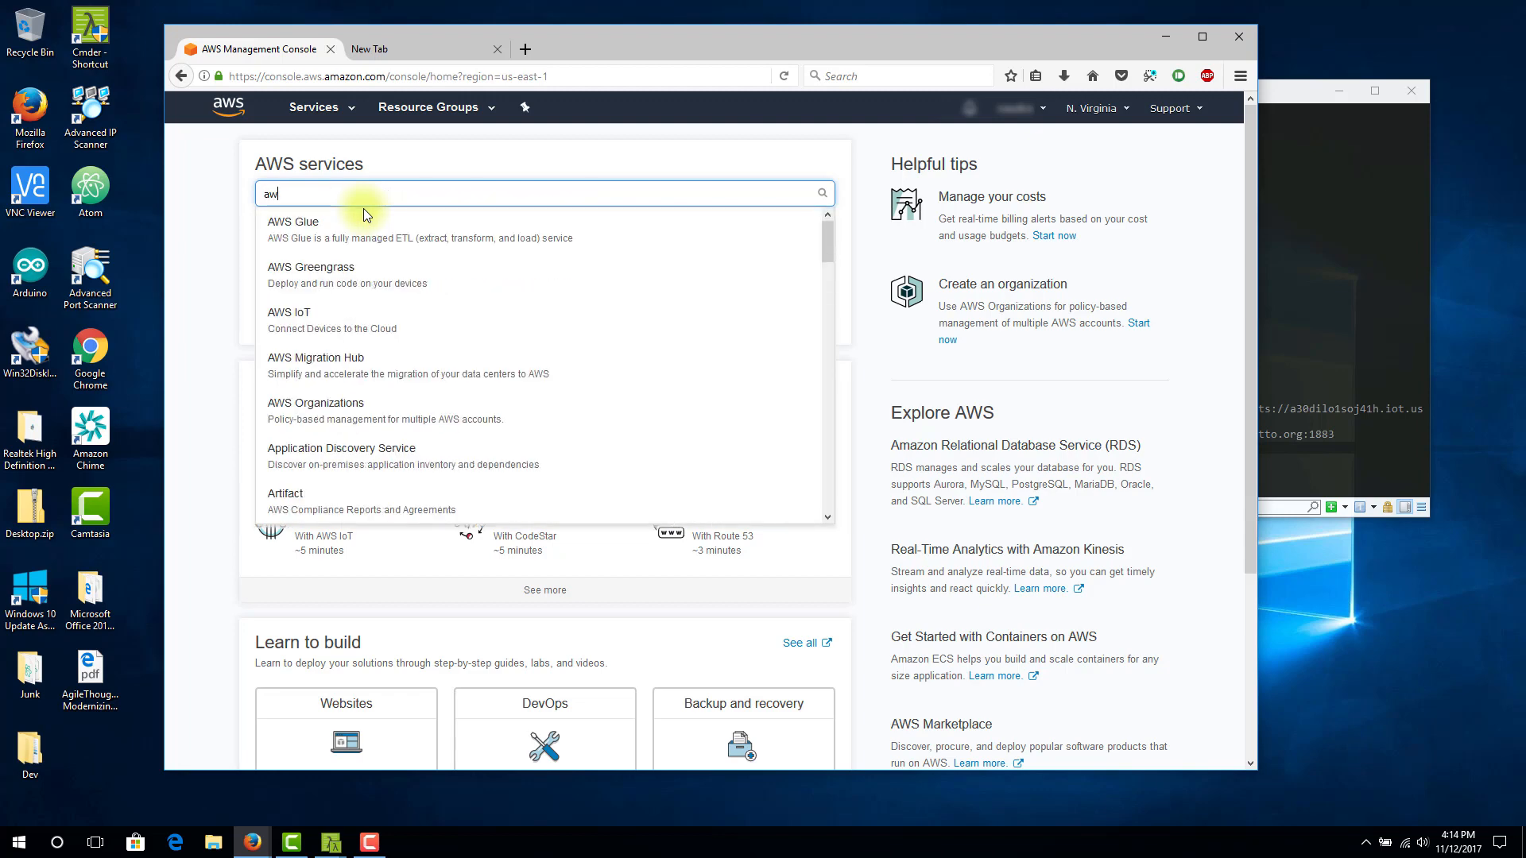
pyautogui.write('t')
pyautogui.click(344, 229)
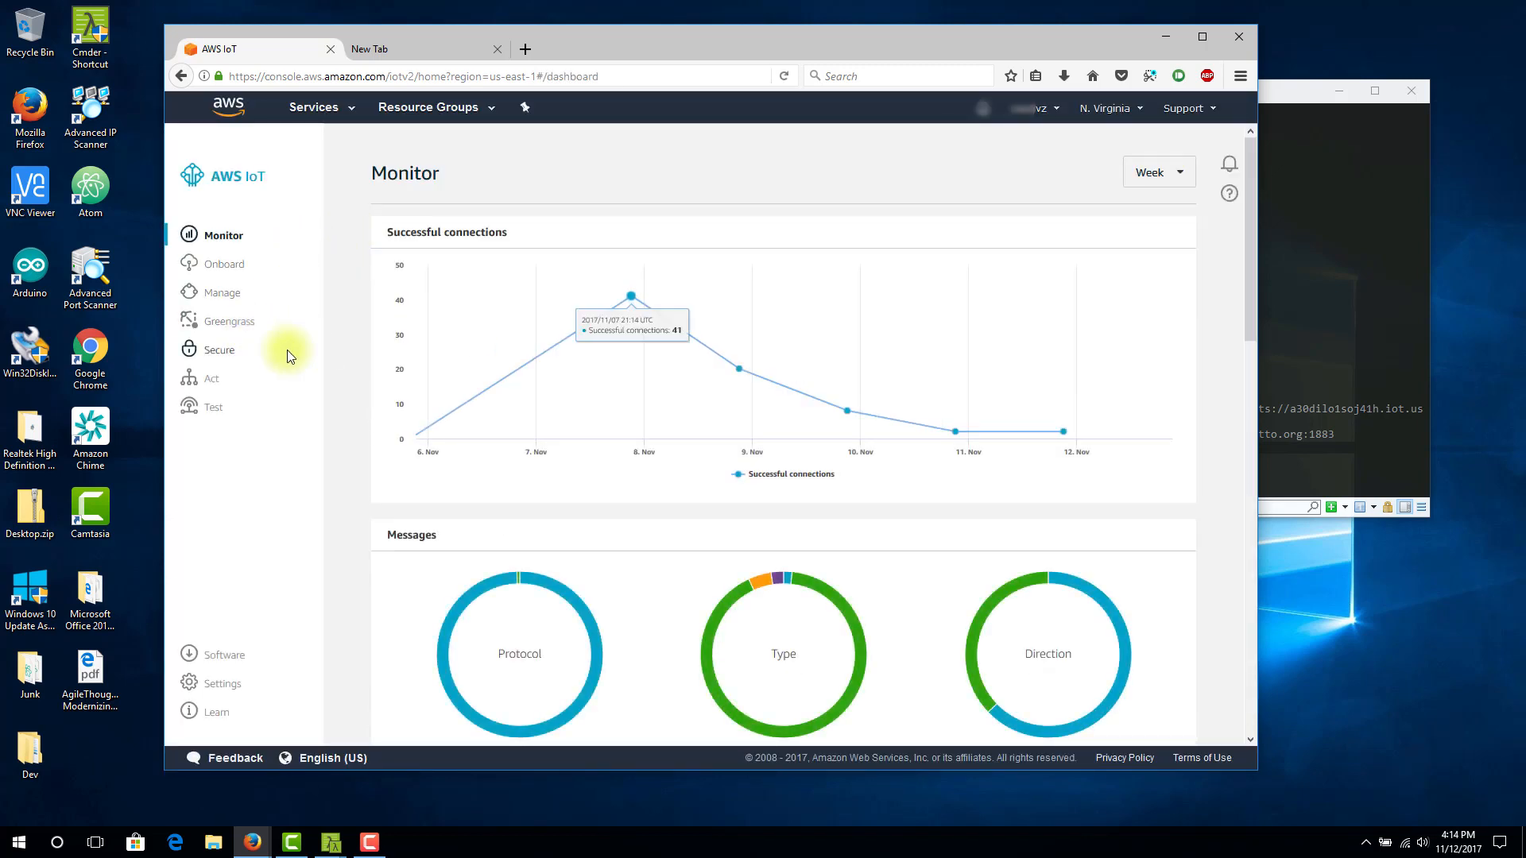
pyautogui.click(233, 296)
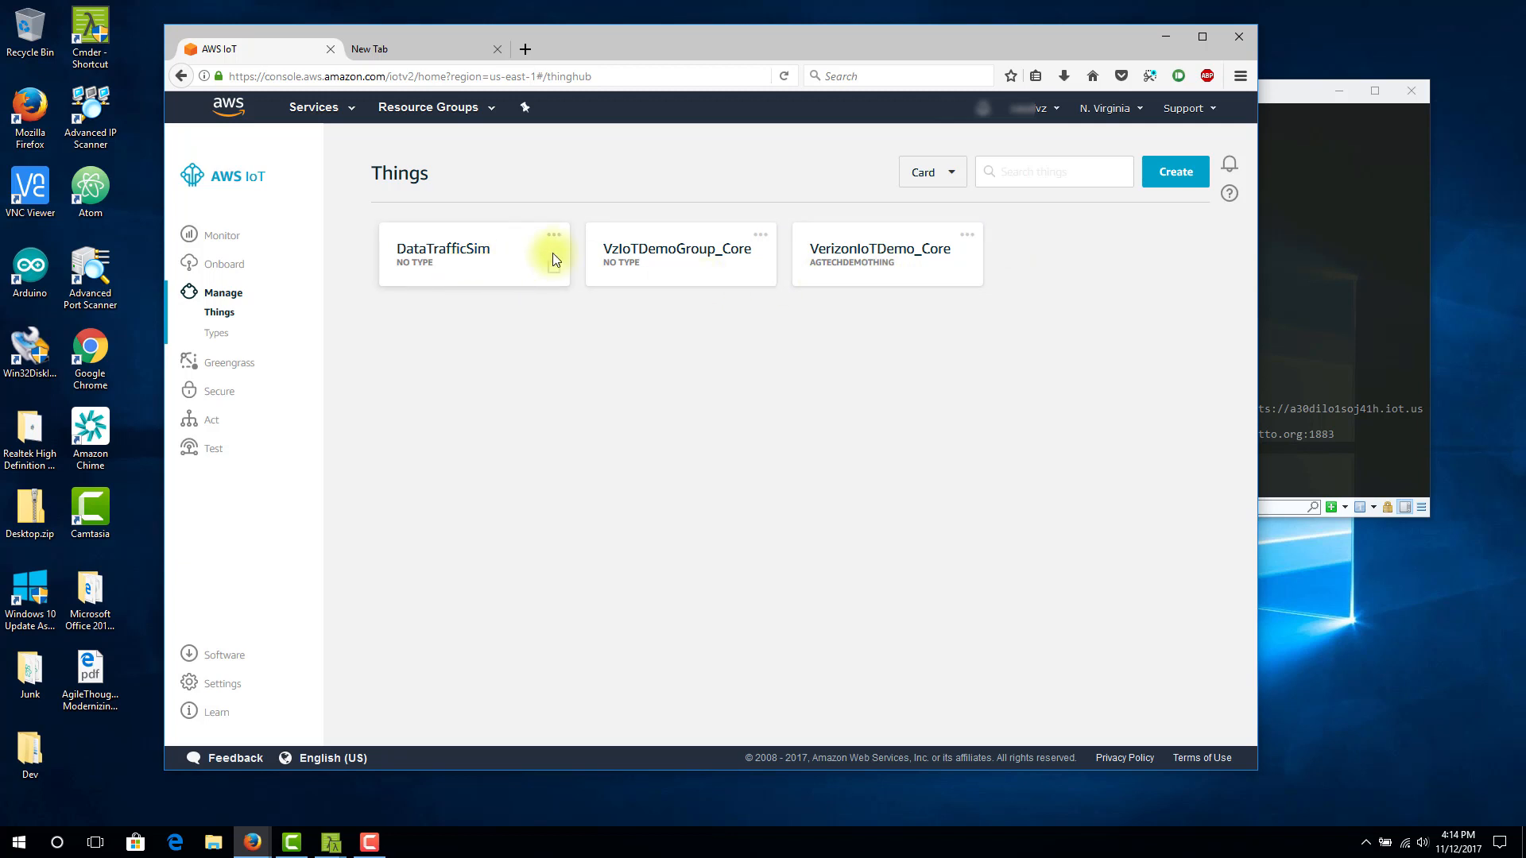
# Register a new thing named Device2Sim without any optional configuration
pyautogui.click(1167, 189)
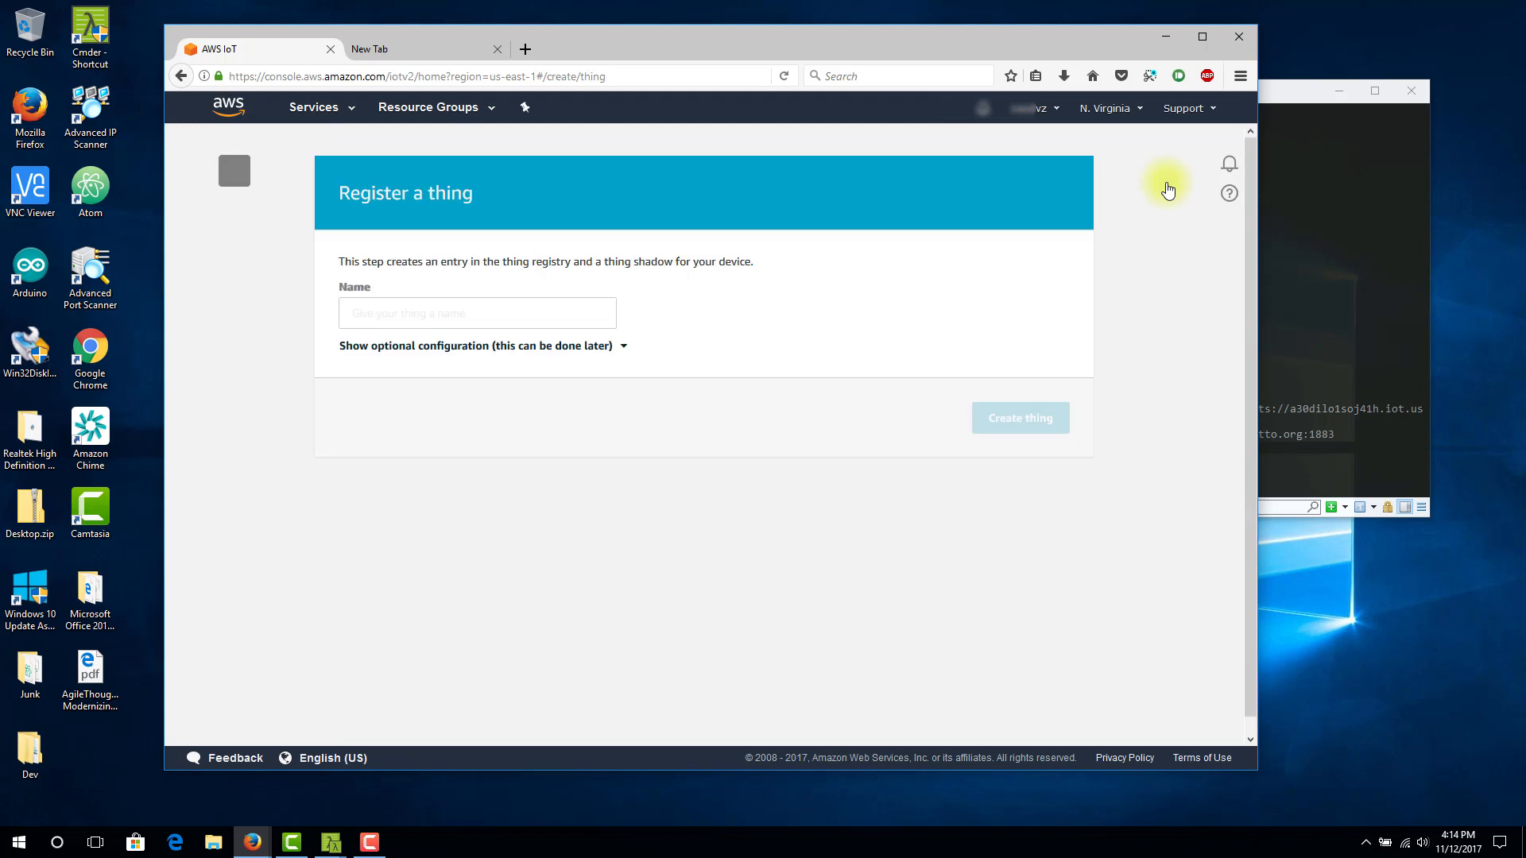
pyautogui.click(573, 313)
pyautogui.write('B')
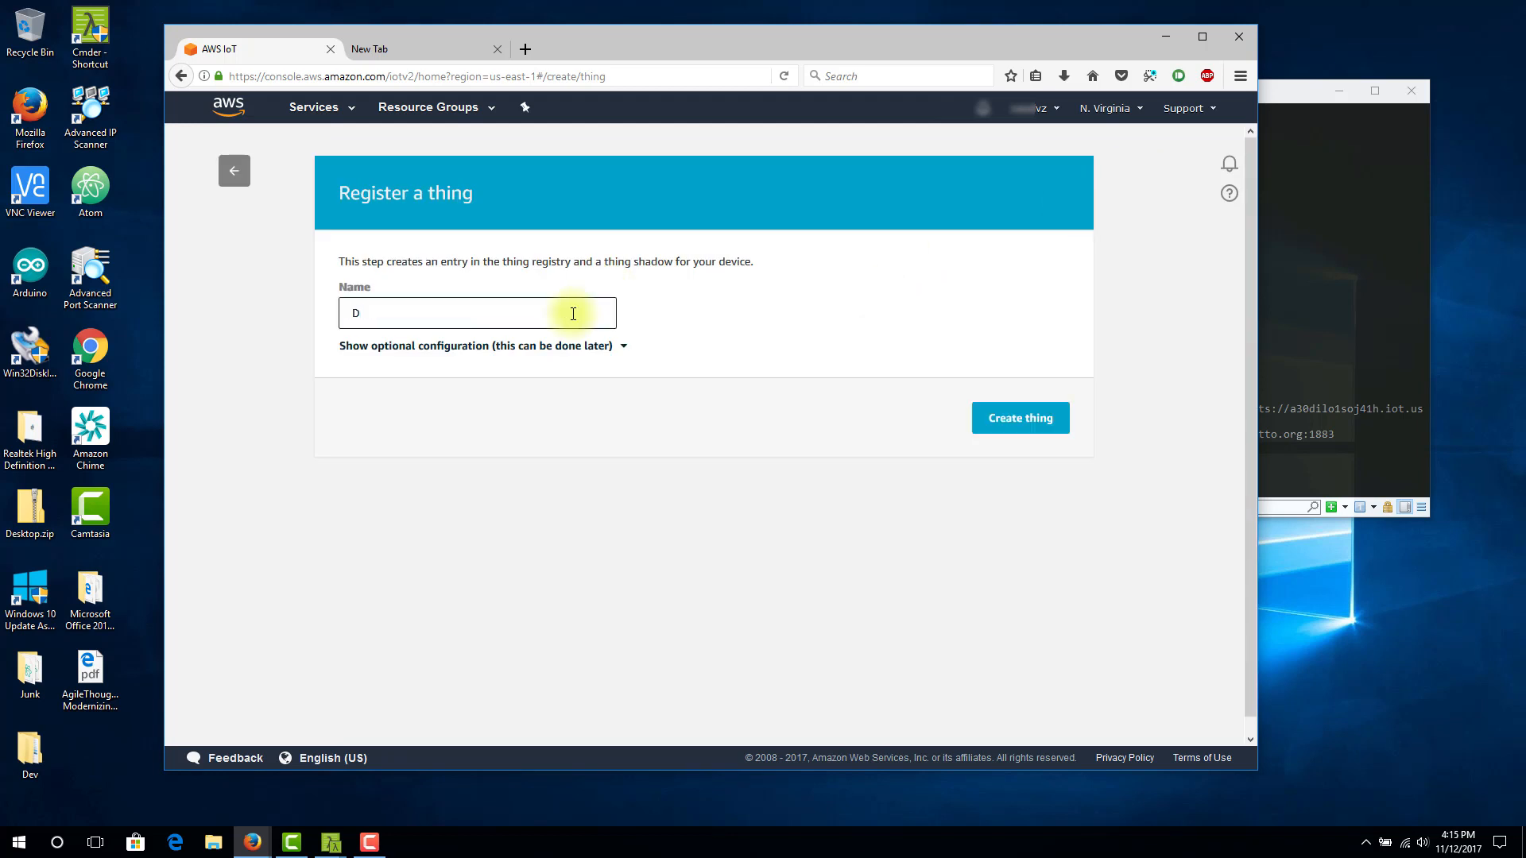
pyautogui.press('BackSpace')
pyautogui.write('Dw')
pyautogui.press('BackSpace')
pyautogui.press('BackSpace')
pyautogui.write('Device2Sim')
pyautogui.click(1047, 417)
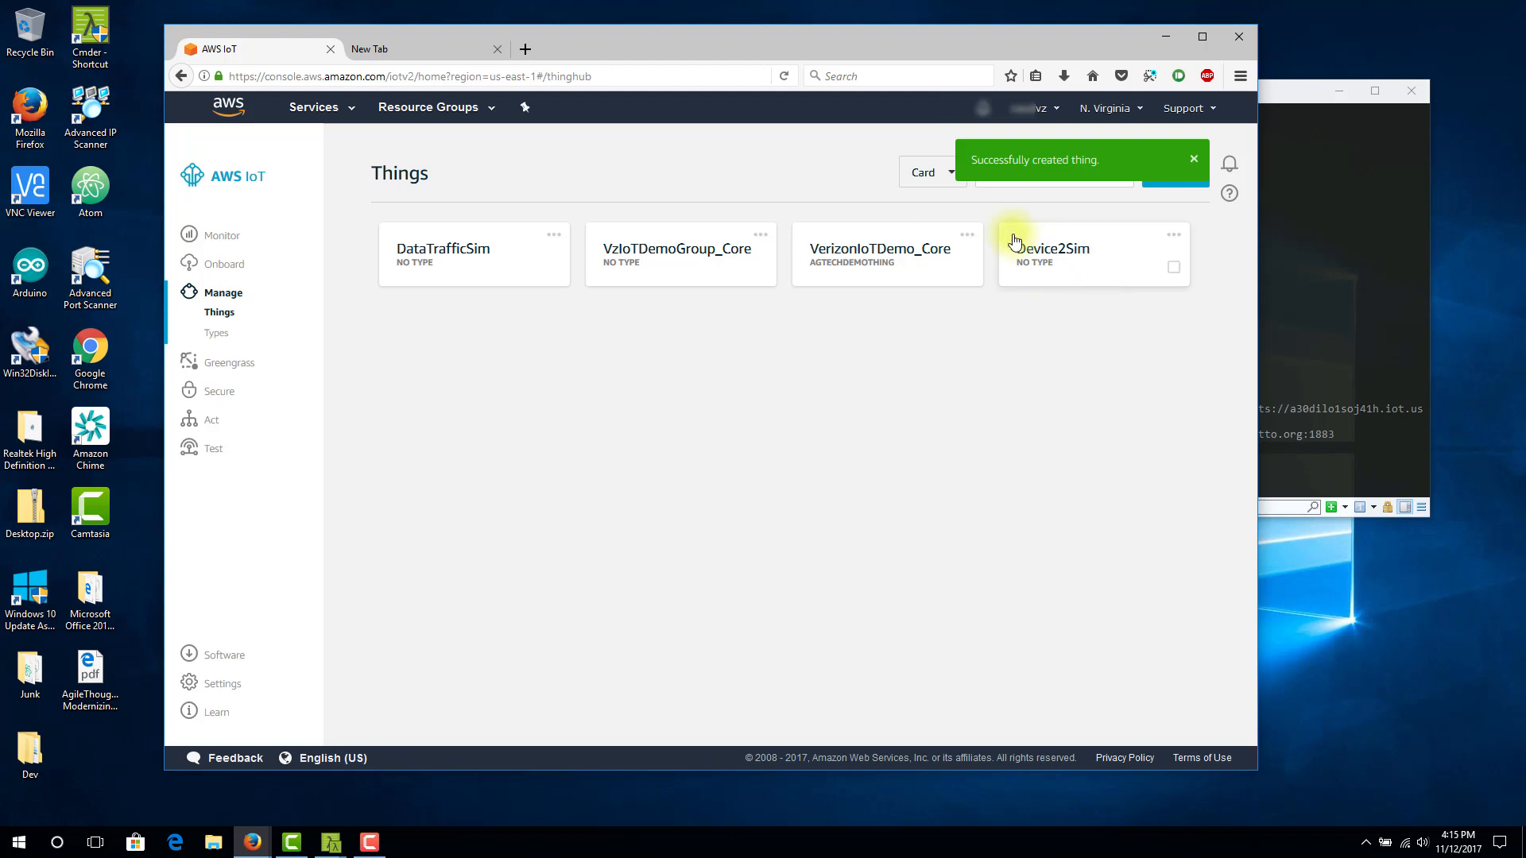
# Create a security certificate for the Device2Sim thing
pyautogui.click(1059, 256)
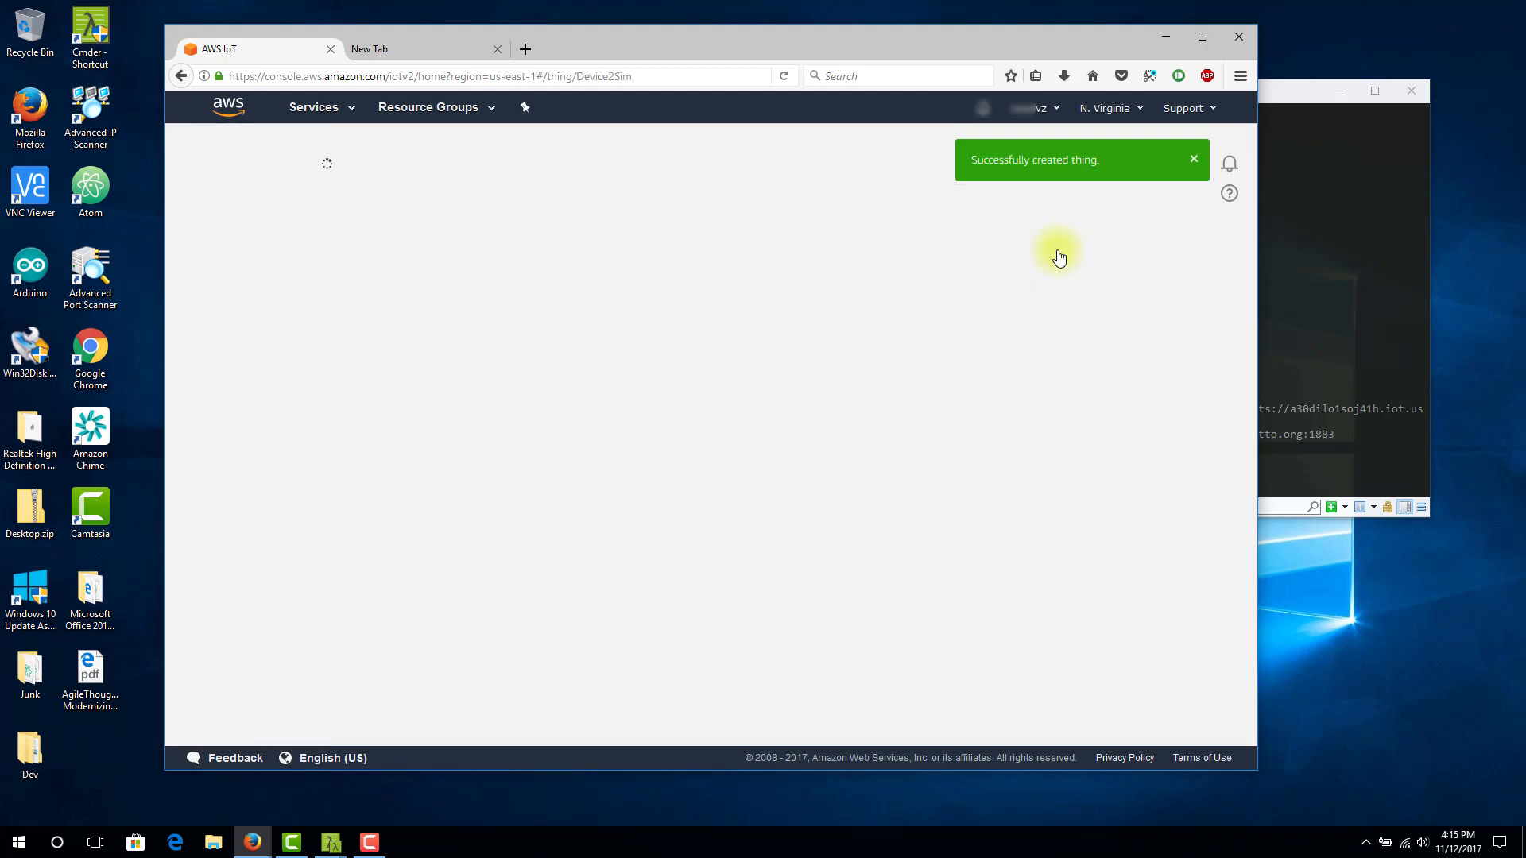
pyautogui.click(396, 326)
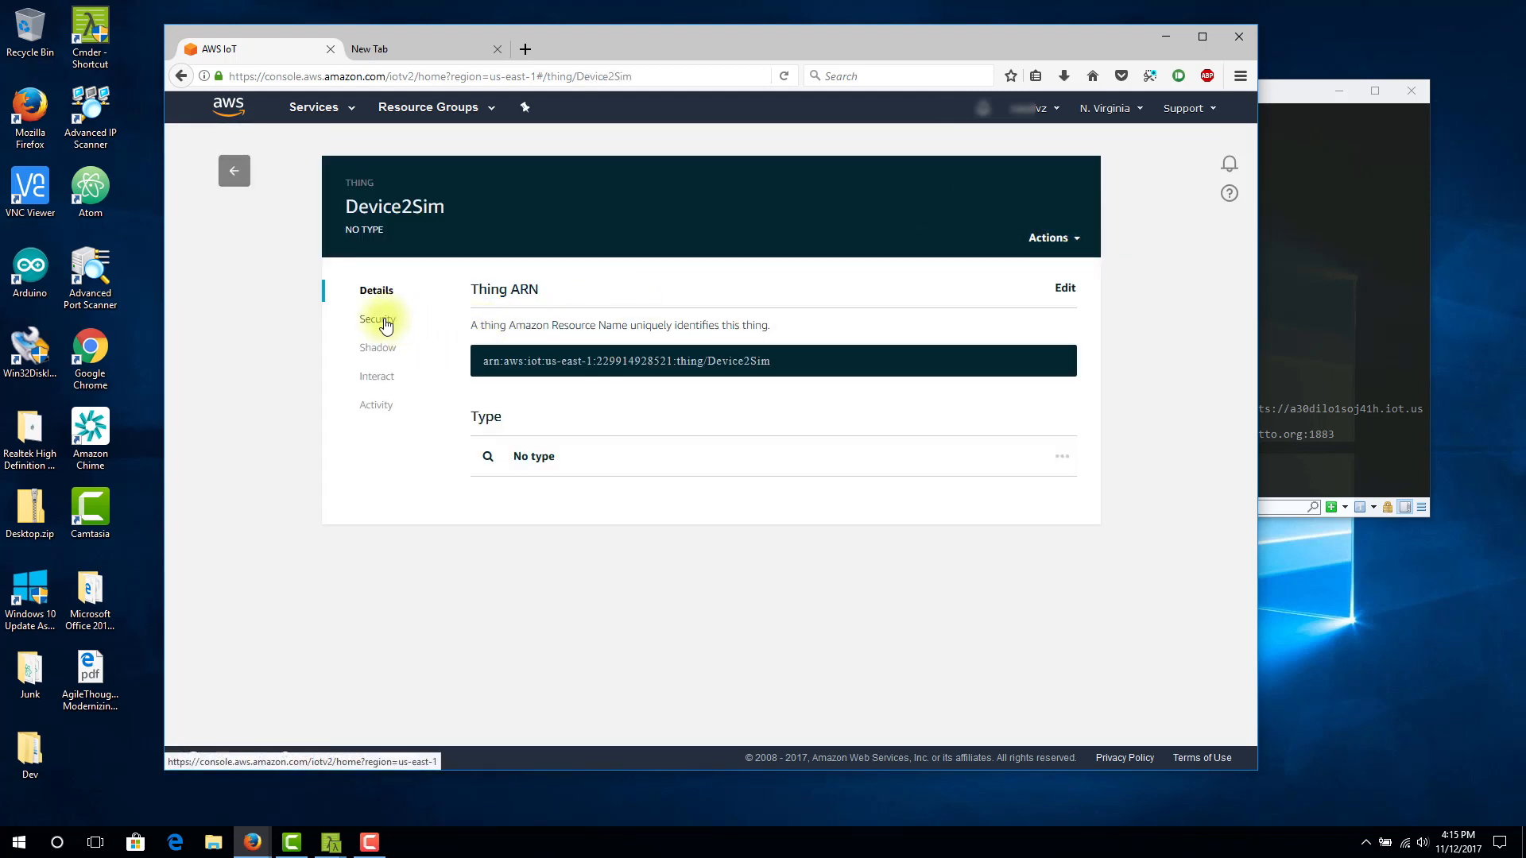
pyautogui.click(668, 473)
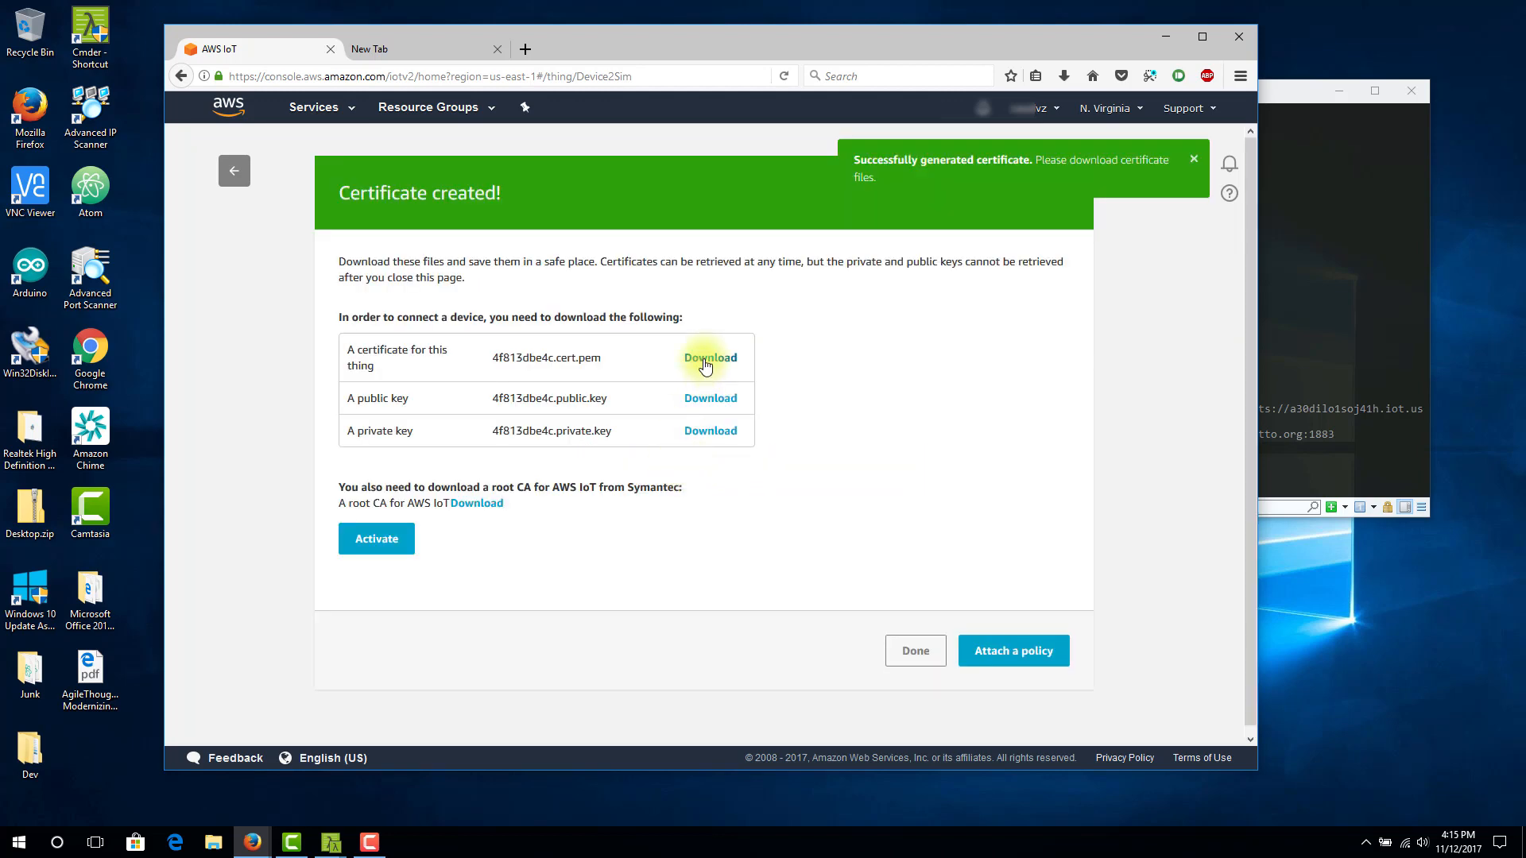
# Download the thing's certificate file to disk and prefix its file name with Device2SIM-, selecting the prefix for reuse
pyautogui.click(704, 362)
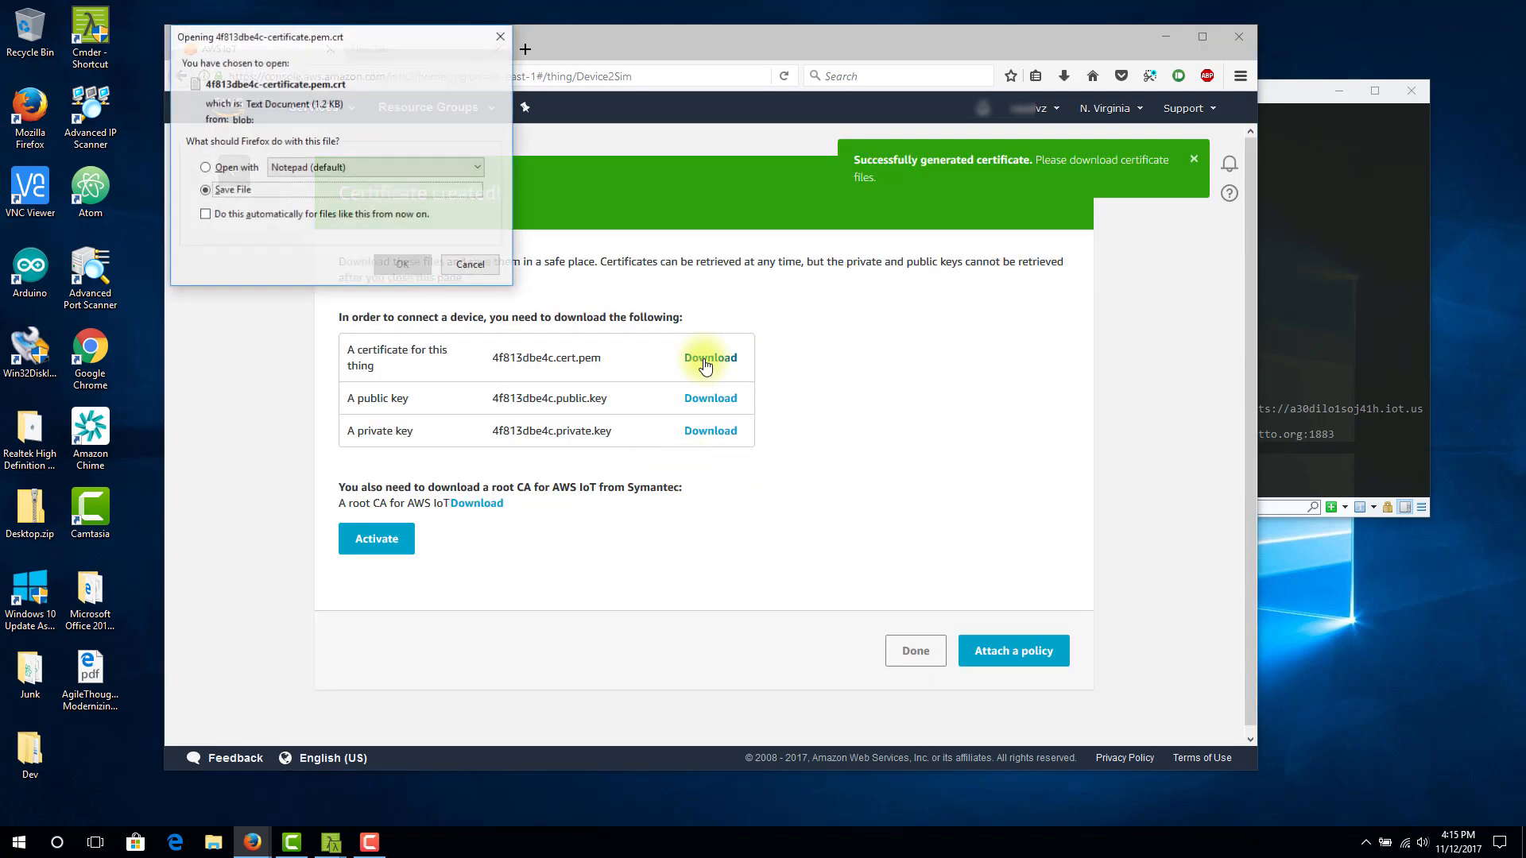
pyautogui.click(206, 190)
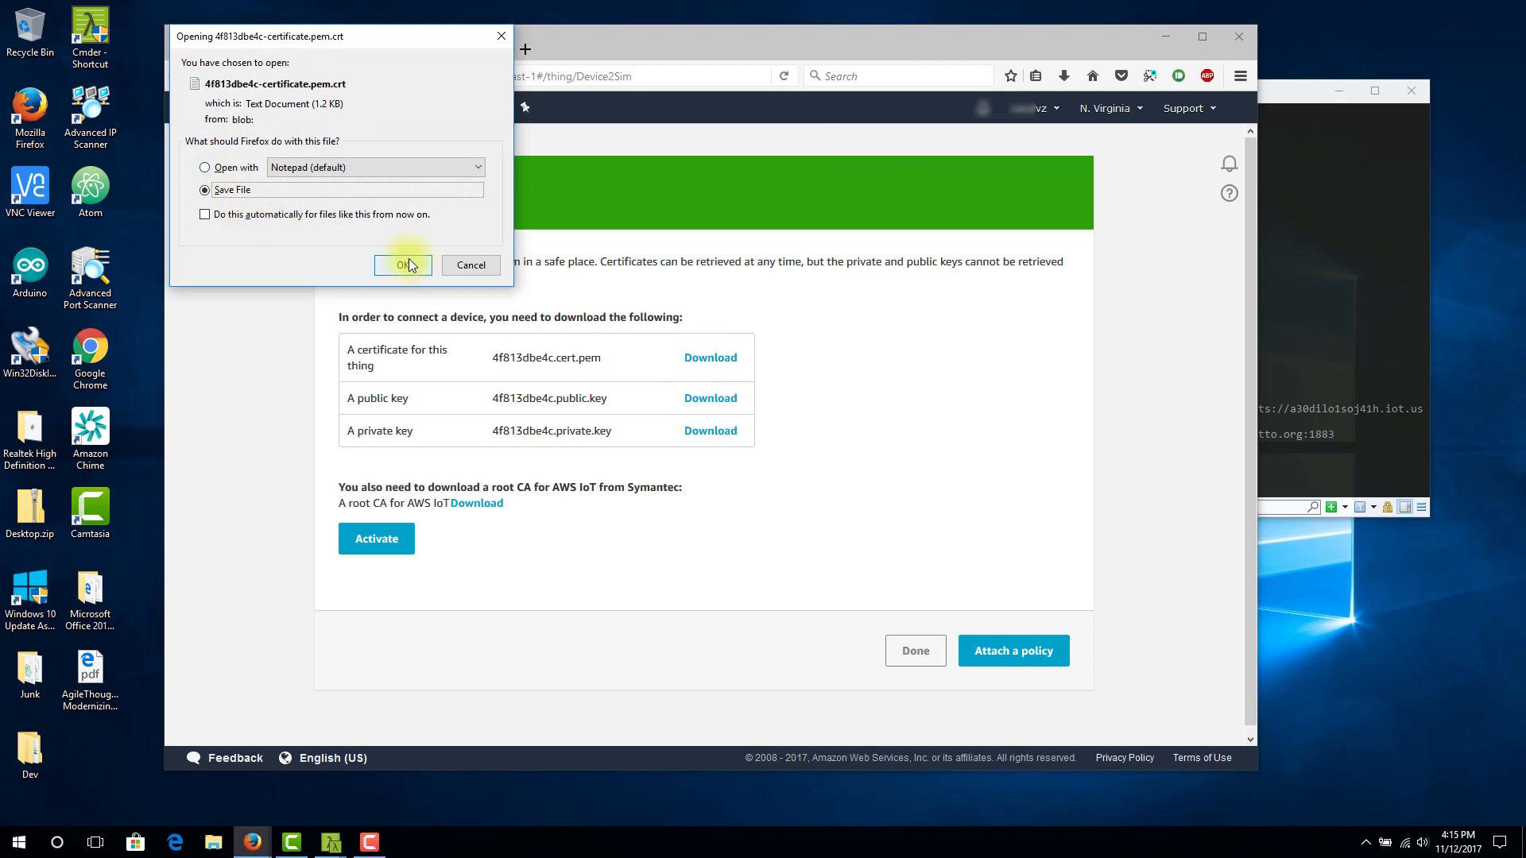
pyautogui.moveTo(401, 46); pyautogui.dragTo(710, 294)
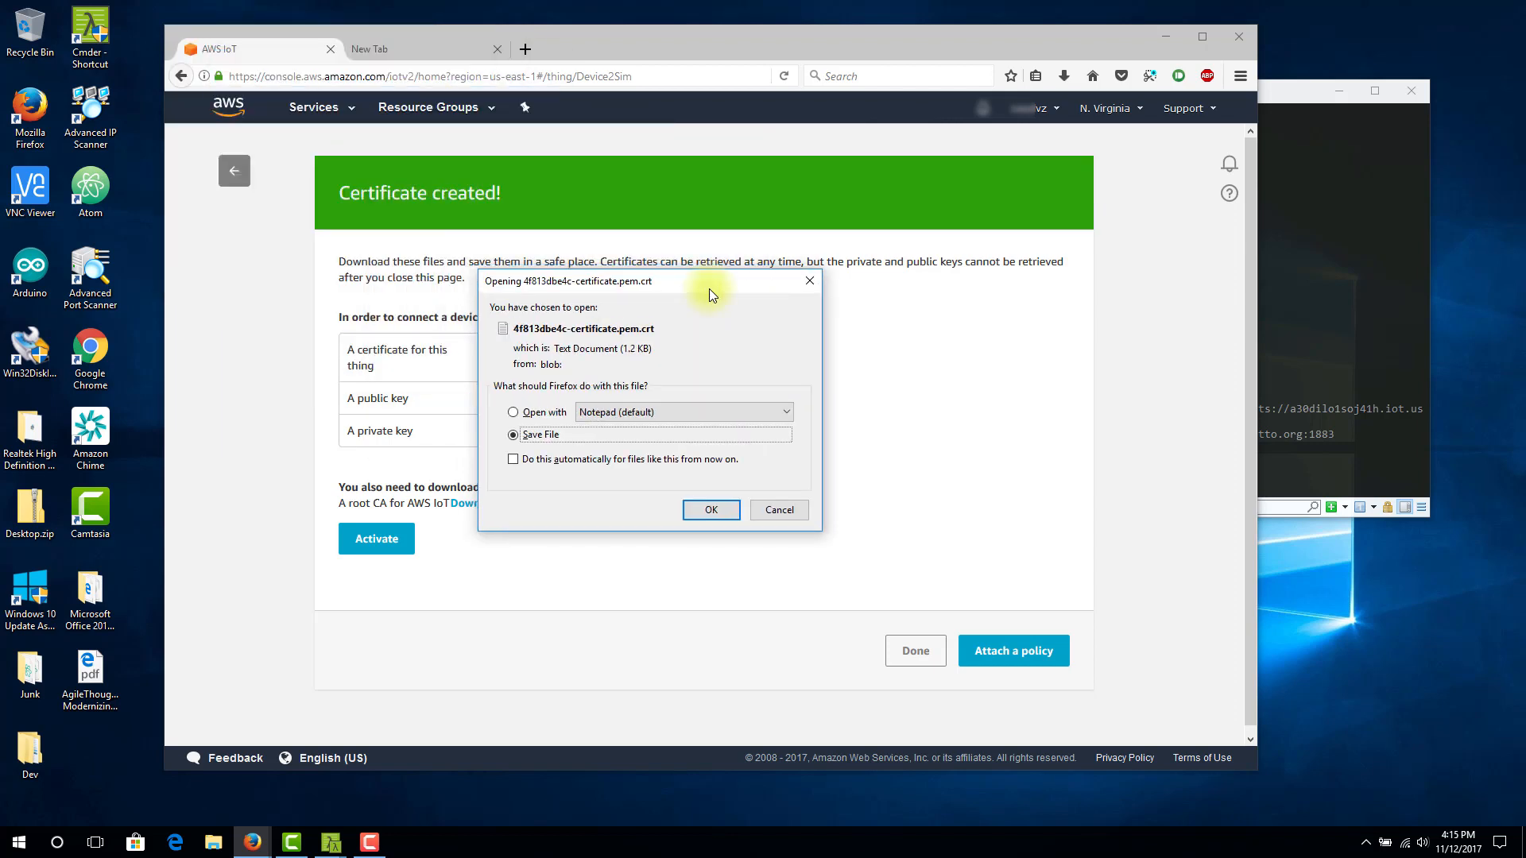
pyautogui.click(720, 513)
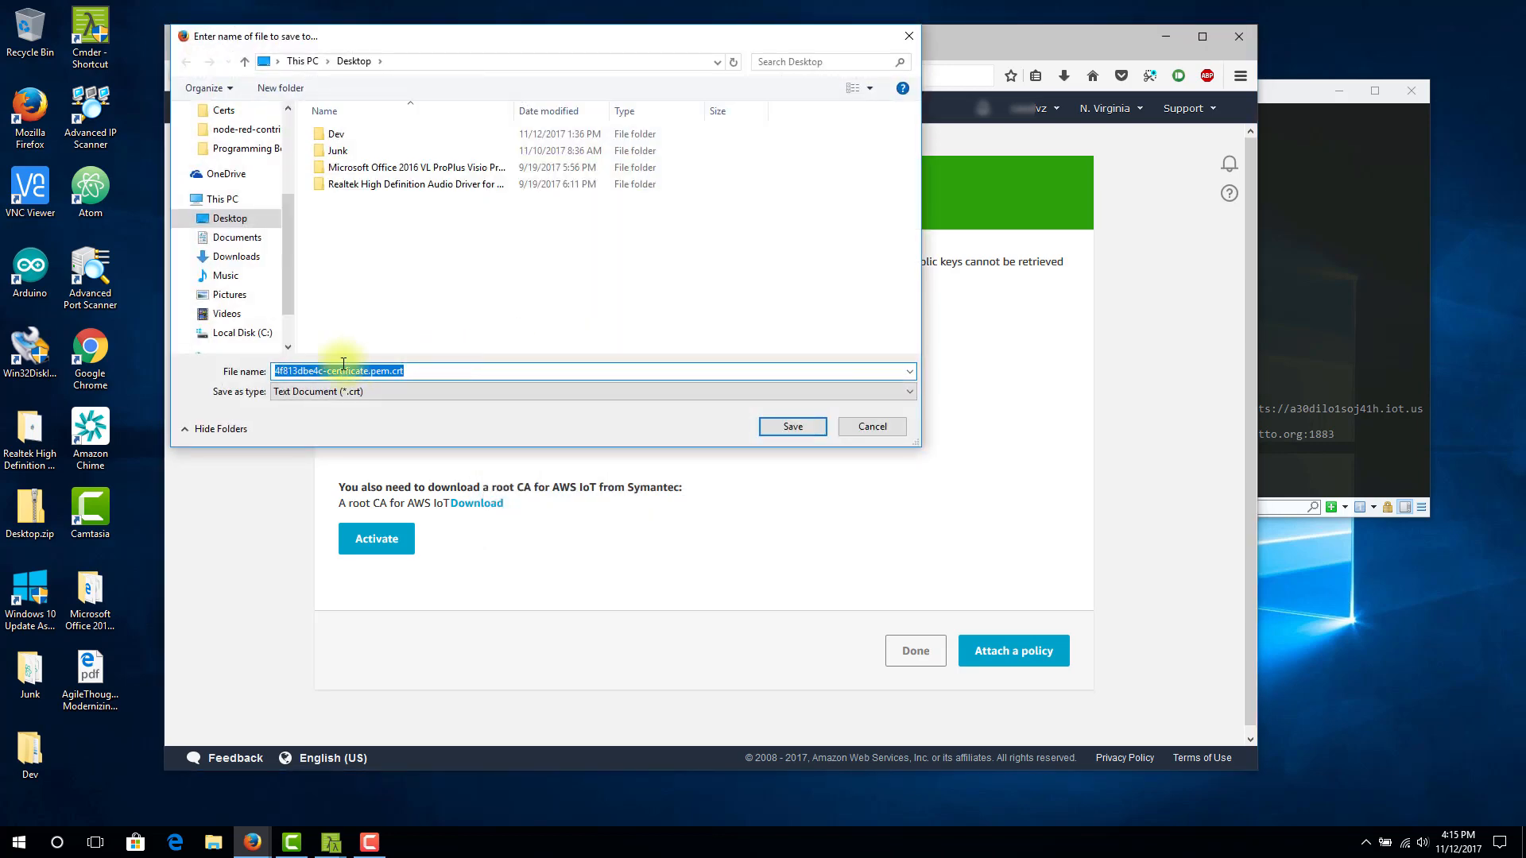
pyautogui.click(276, 371)
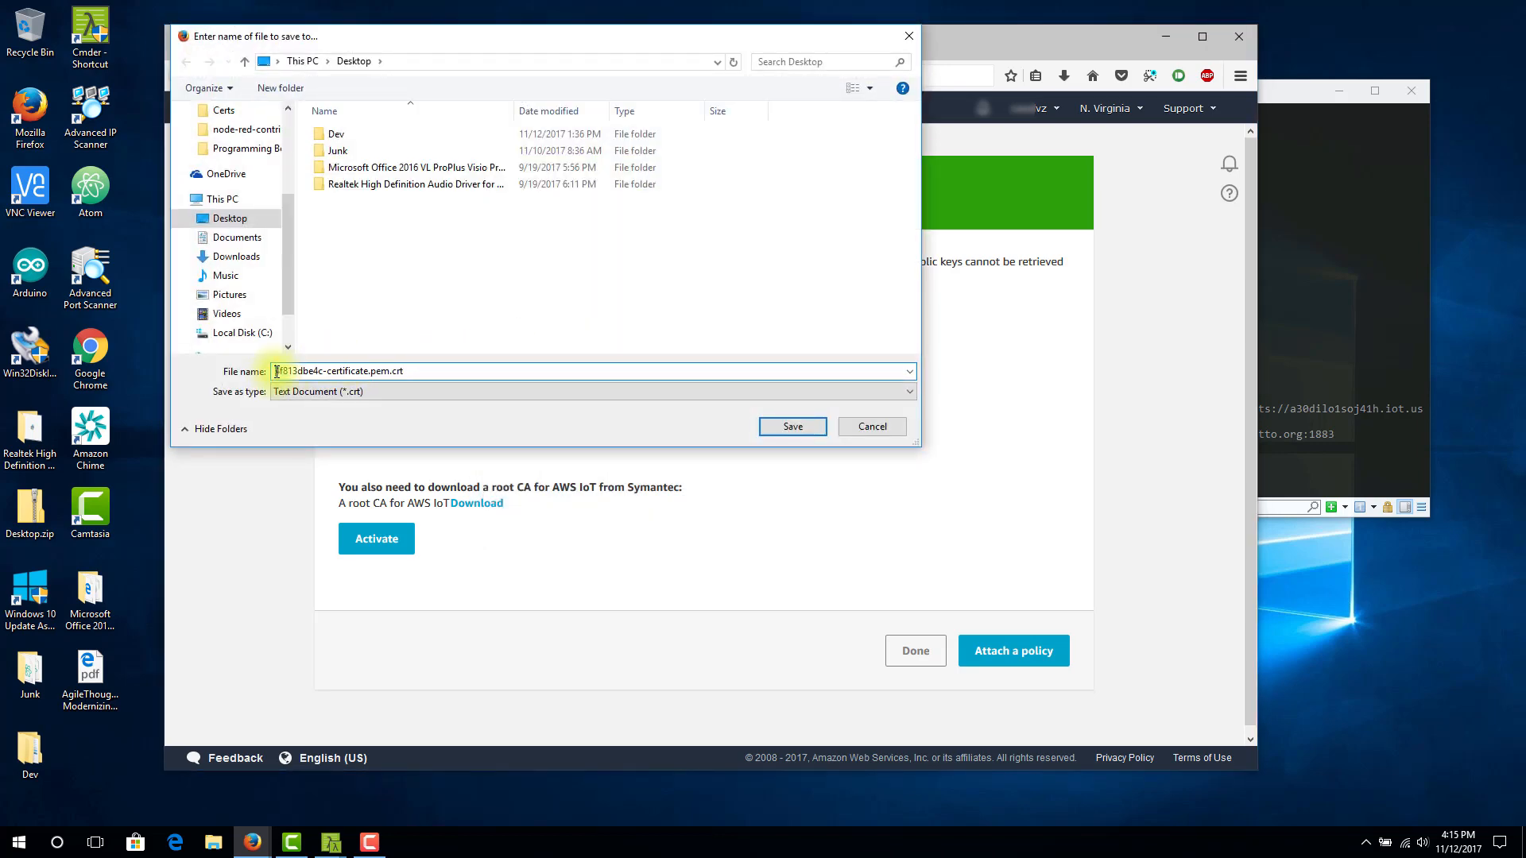
pyautogui.write('Device2SIM-')
pyautogui.hotkey('shift', 'Home')
pyautogui.hotkey('ctrl', 'c')
# Save the certificate as Device2SIM-4f813dbe4c-certificate.pem.crt in the Desktop > Dev > AWS > Certs folder
pyautogui.click(337, 139)
pyautogui.doubleClick(337, 138)
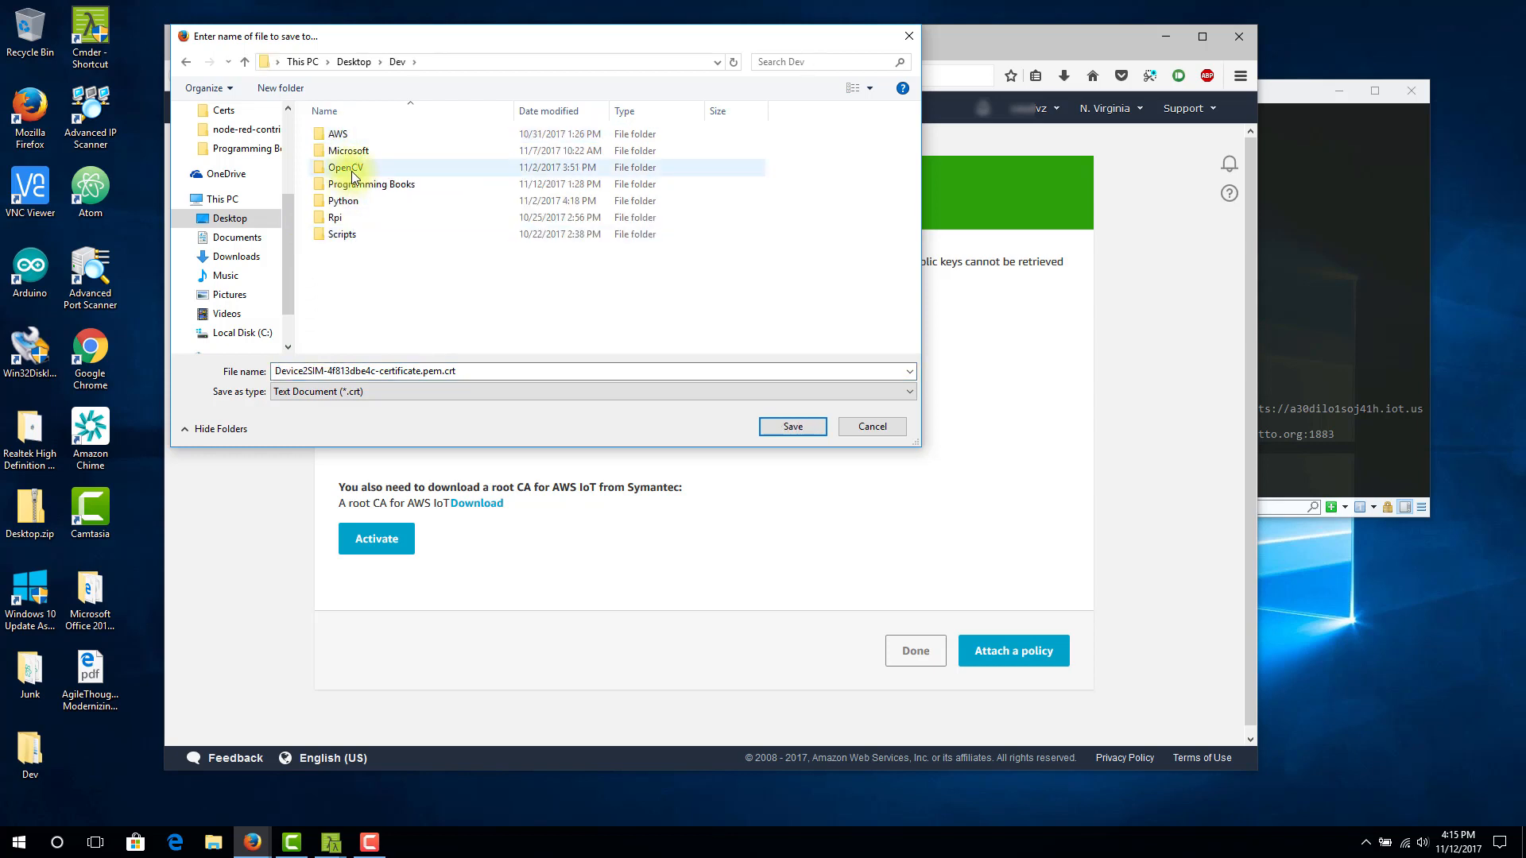
pyautogui.doubleClick(345, 132)
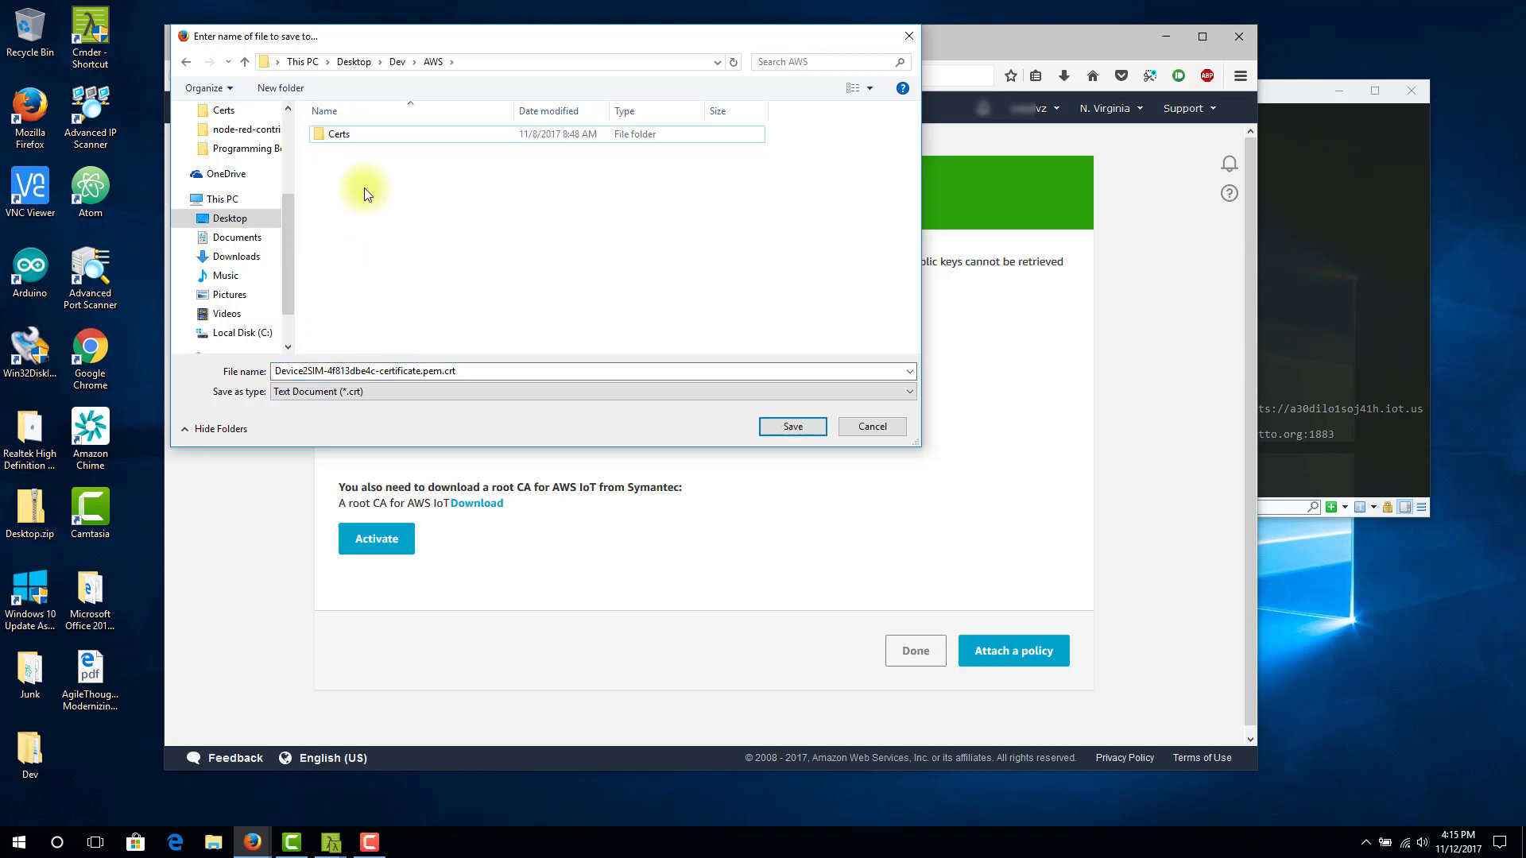
pyautogui.doubleClick(341, 132)
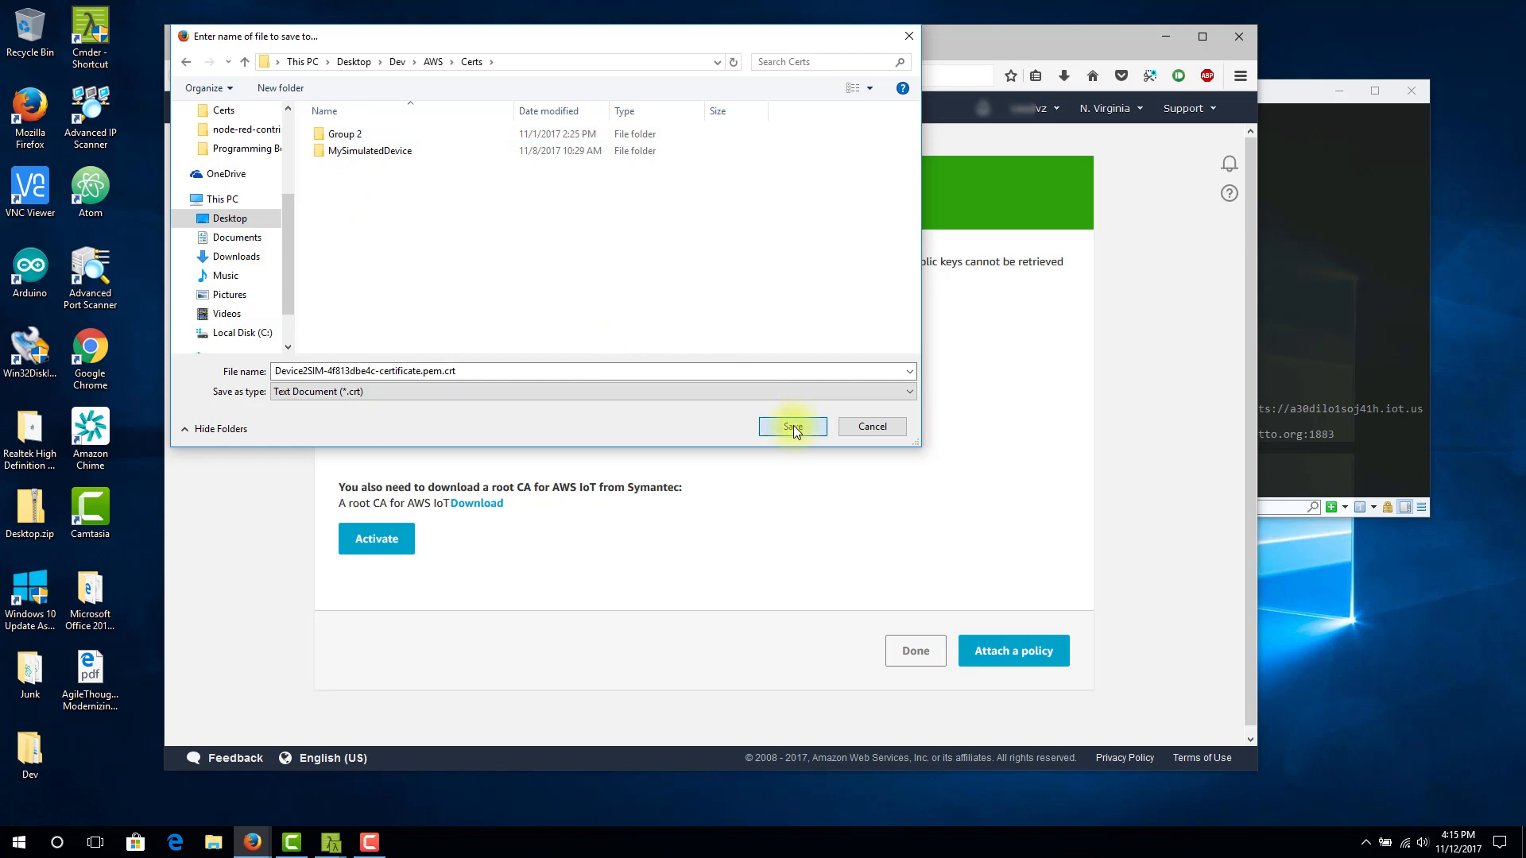
pyautogui.click(793, 426)
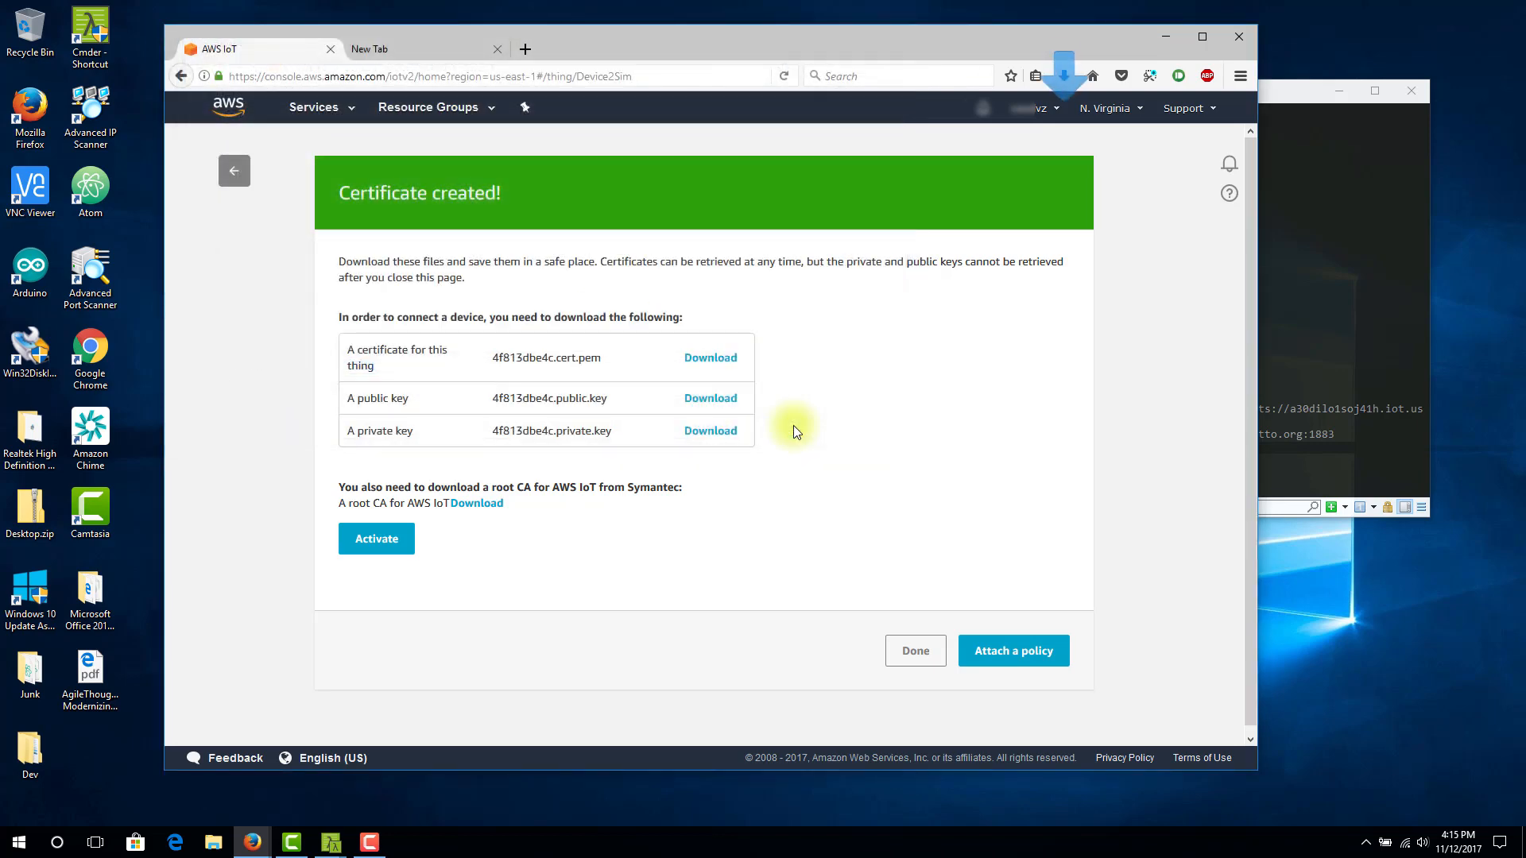
# Download the public key and save it as Device2SIM-4f813dbe4c-public.pem.key in the Certs folder
pyautogui.click(711, 405)
pyautogui.click(723, 508)
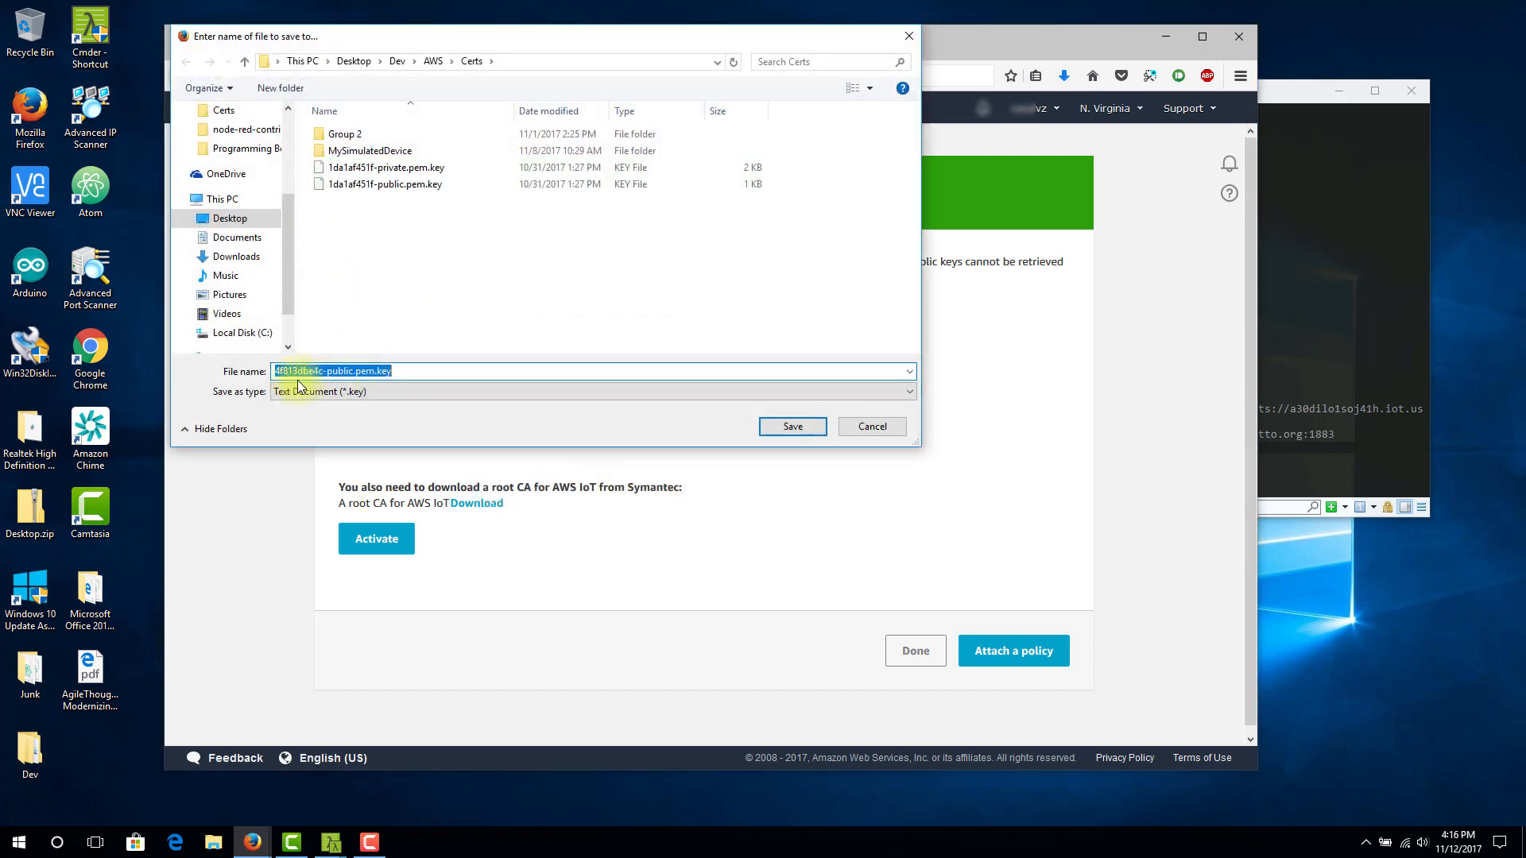
pyautogui.click(277, 372)
pyautogui.write('Device2Sim-')
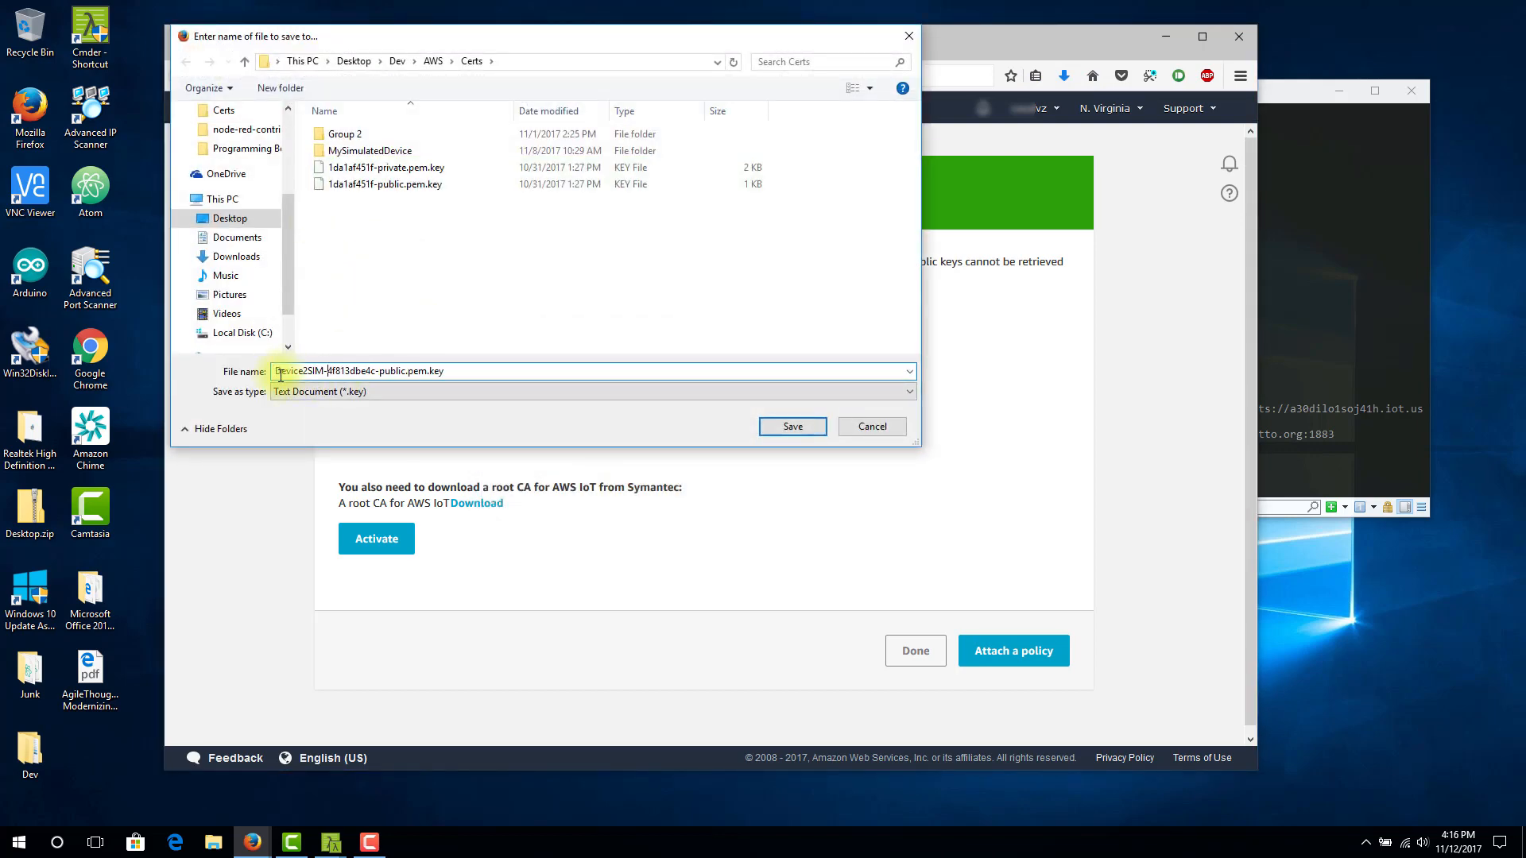
pyautogui.click(789, 429)
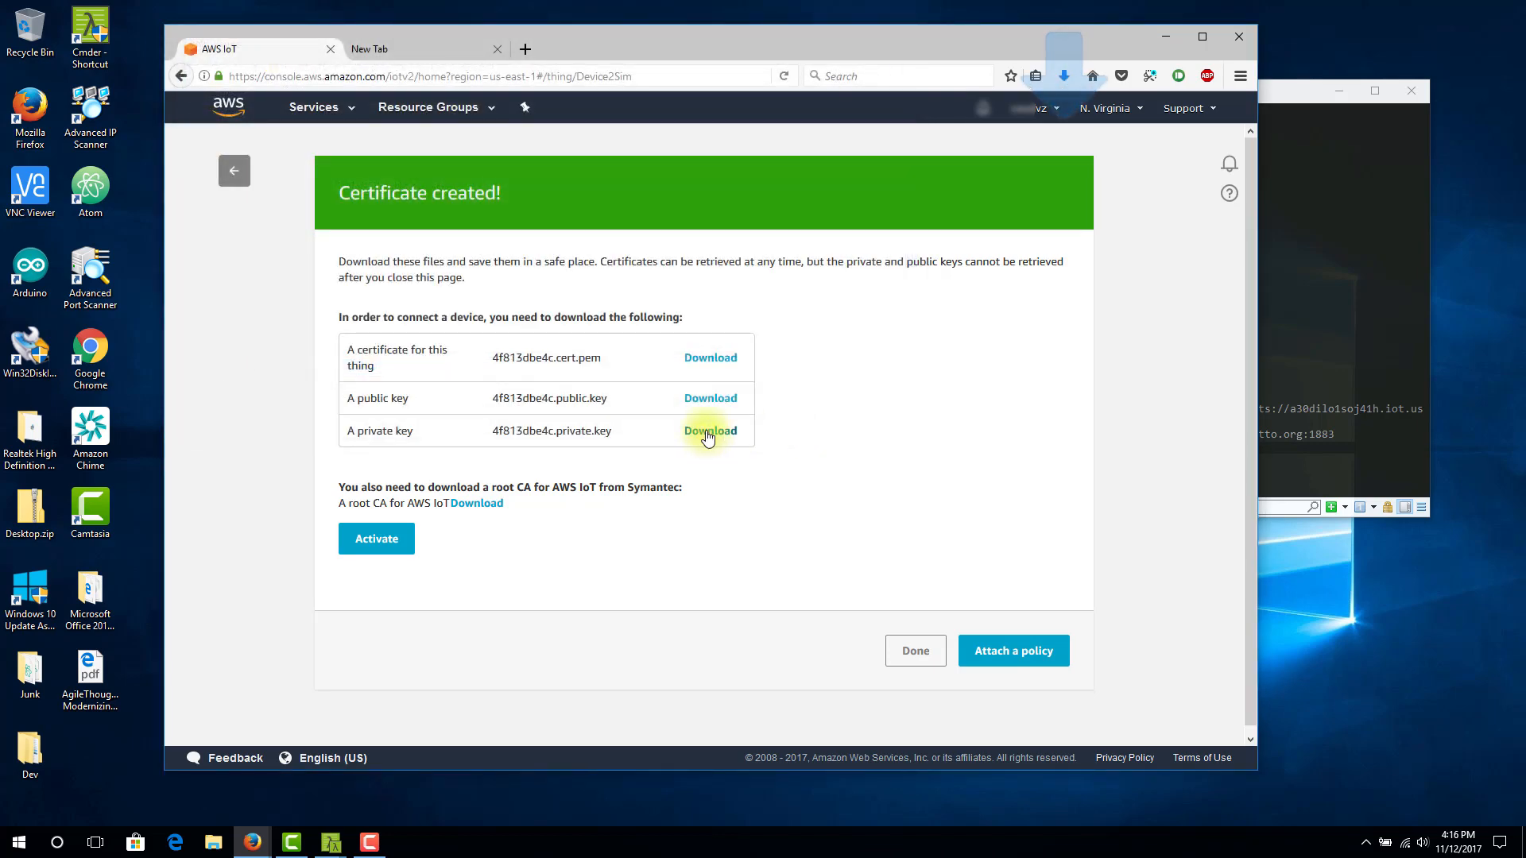
# Download the private key and save it as Device2SIM-4f813dbe4c-private.pem.key in the Certs folder
pyautogui.click(710, 433)
pyautogui.click(713, 511)
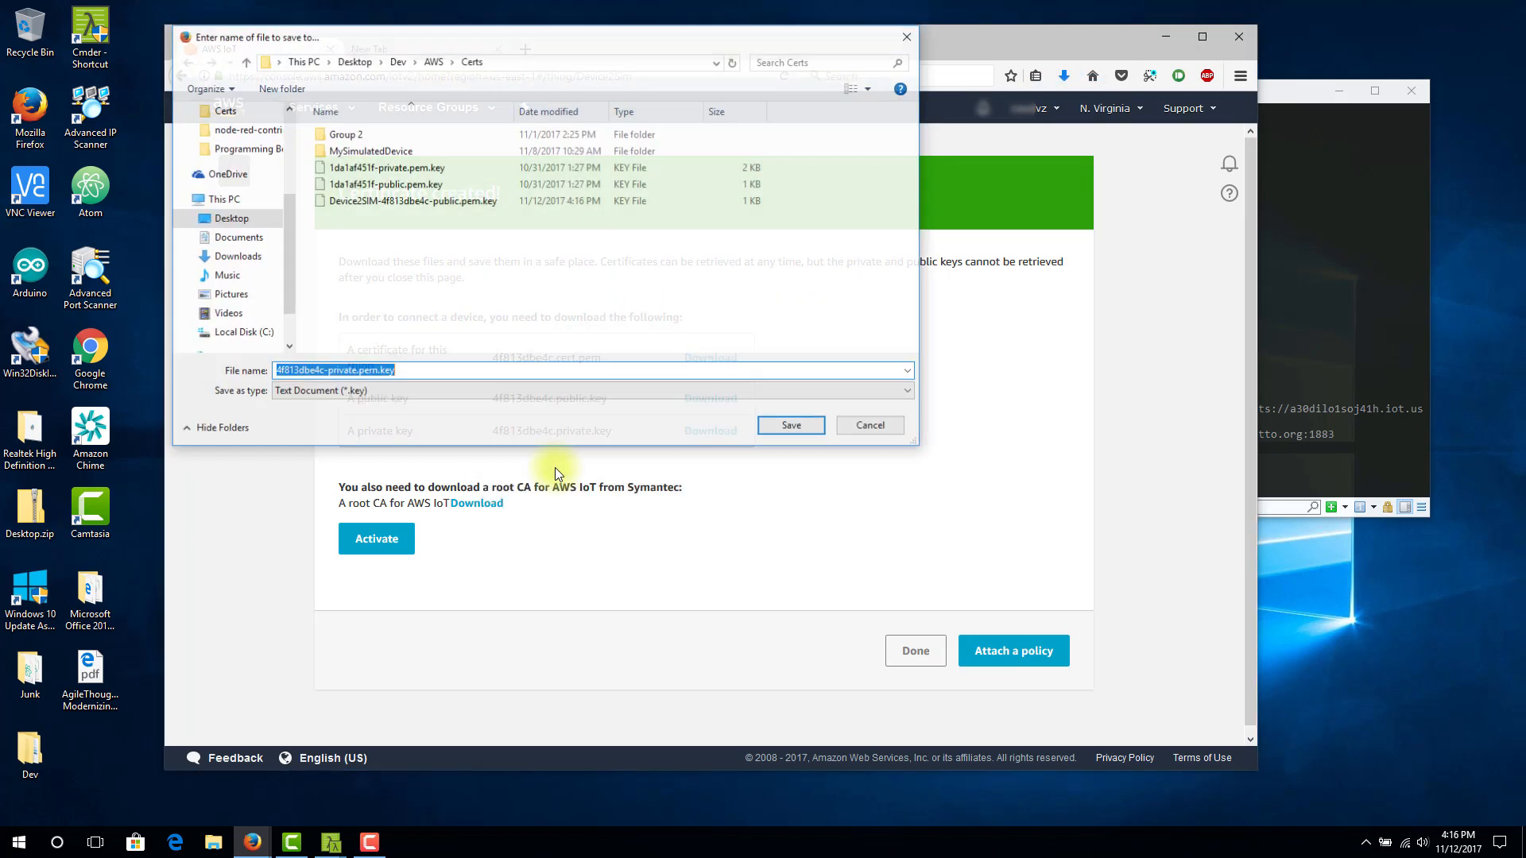
pyautogui.click(279, 373)
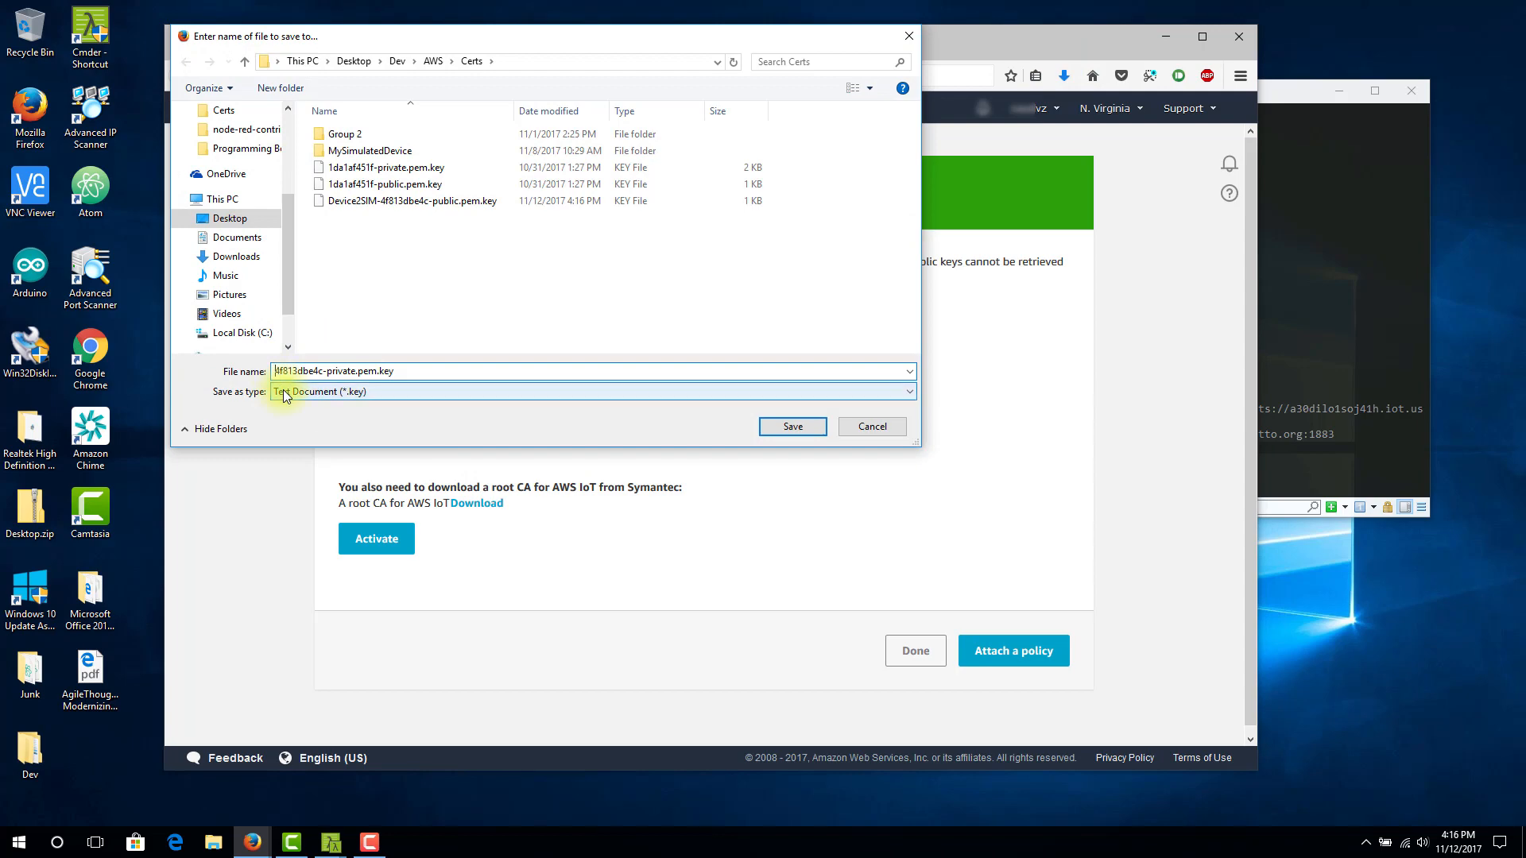
pyautogui.hotkey('ctrl', 'v')
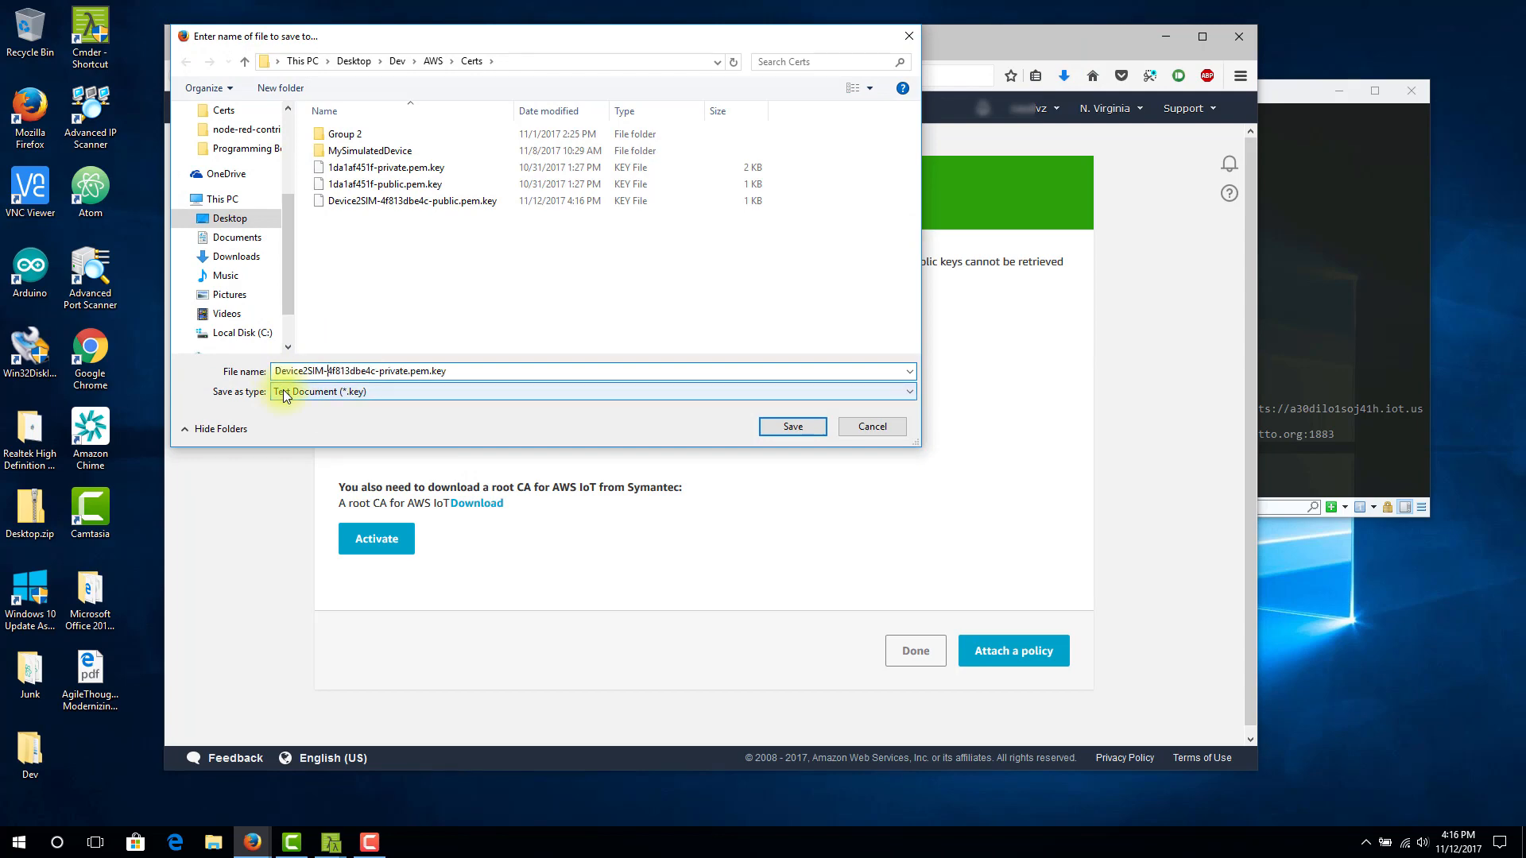
pyautogui.click(804, 429)
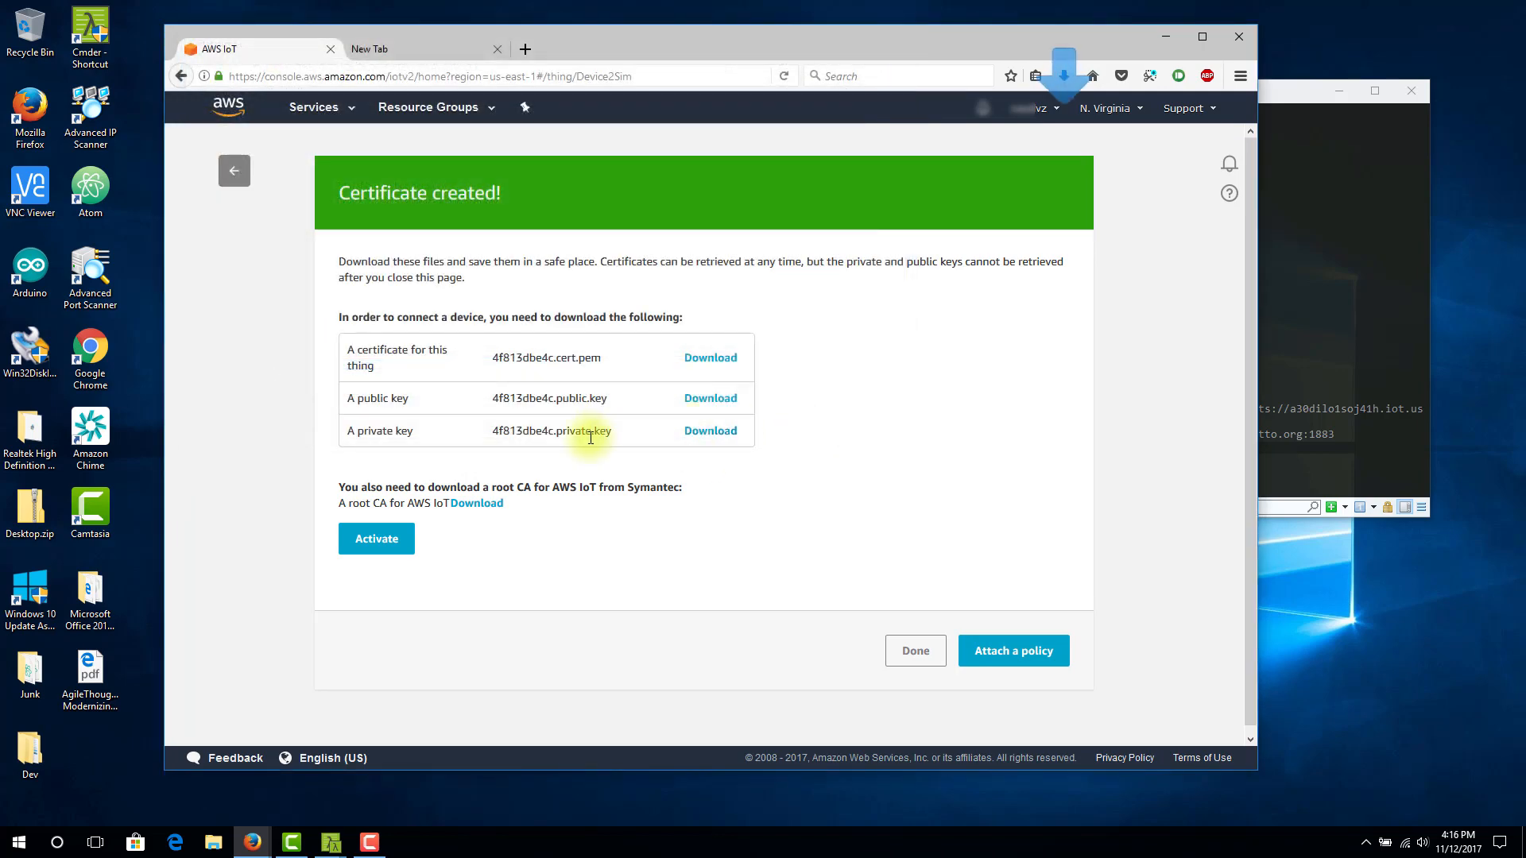
pyautogui.rightClick(476, 511)
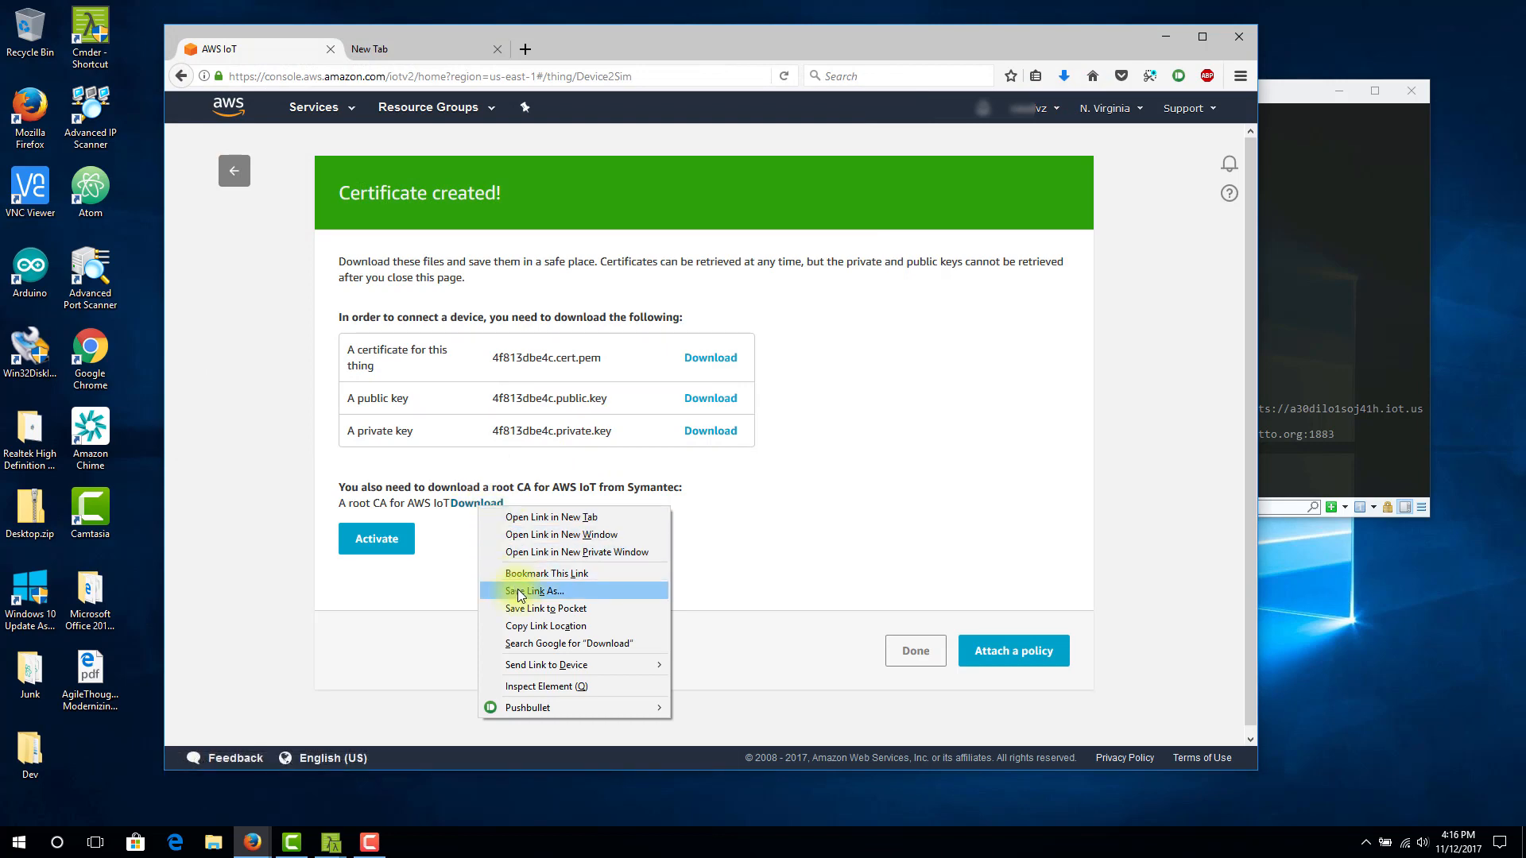
pyautogui.click(521, 592)
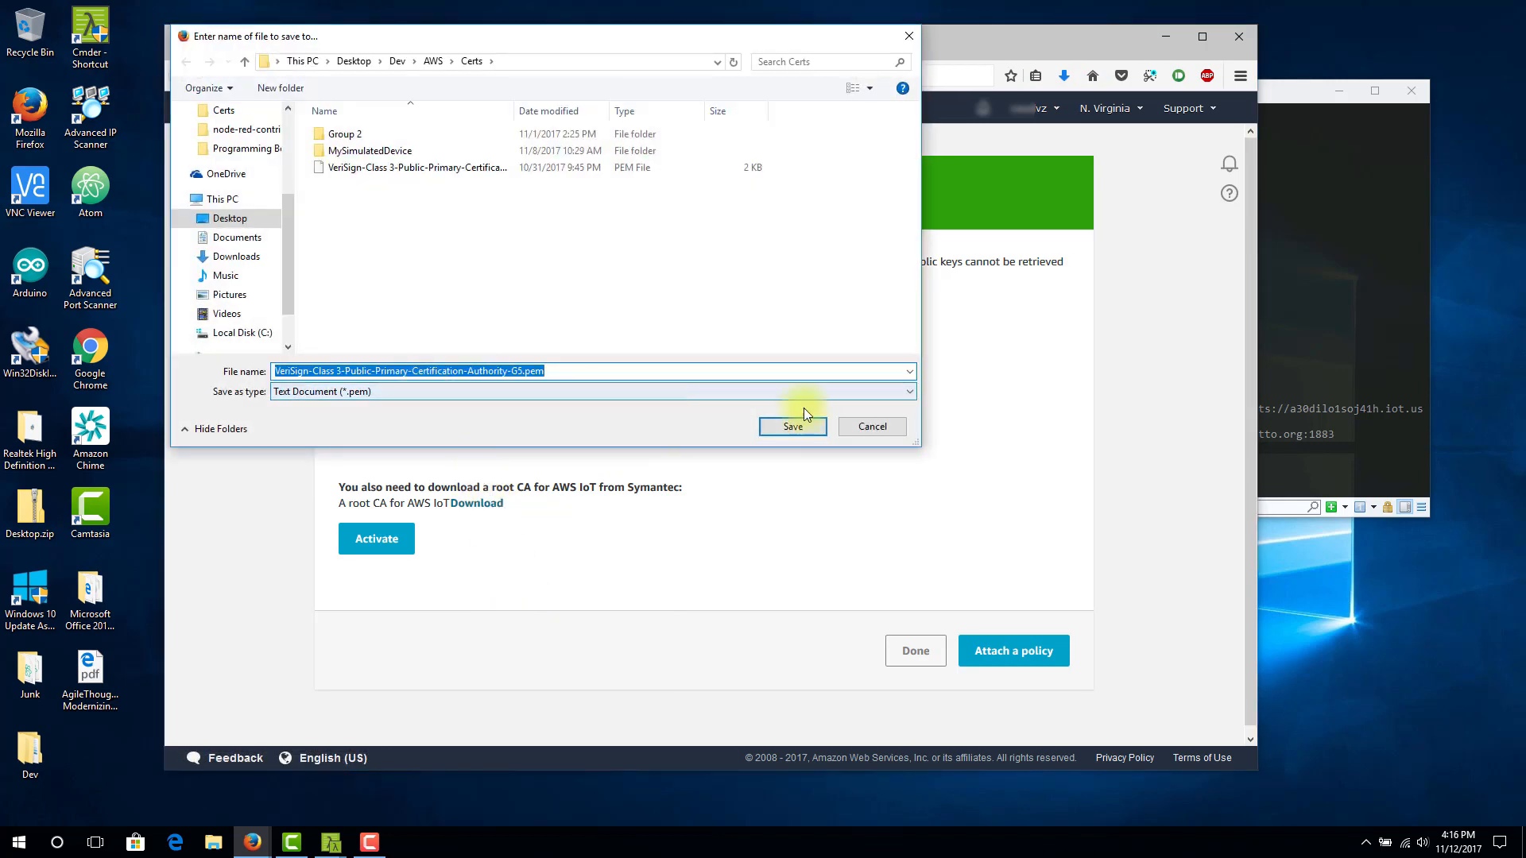
pyautogui.click(874, 426)
pyautogui.click(469, 504)
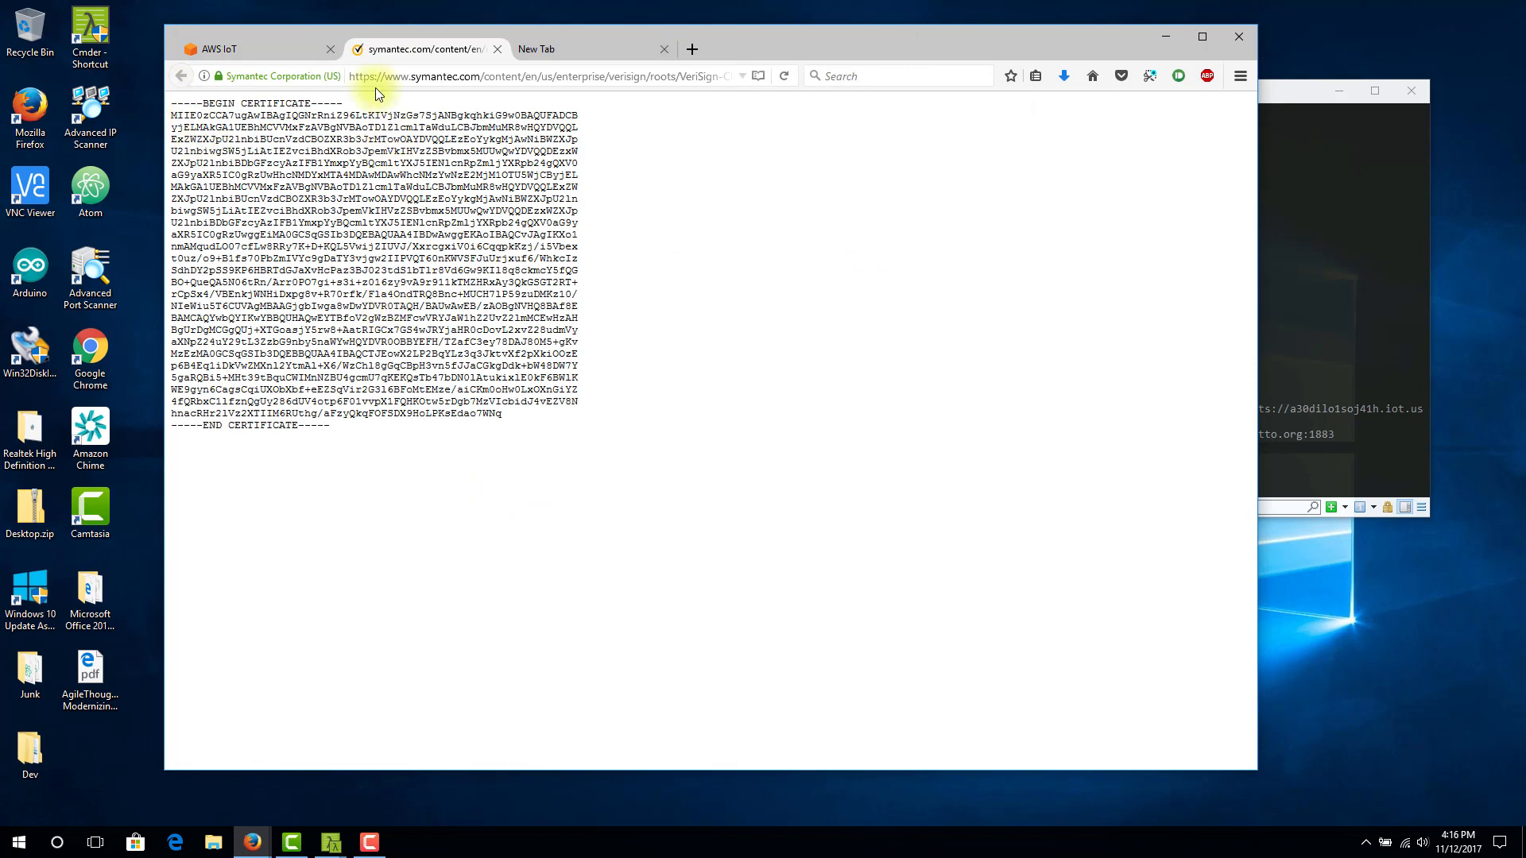
pyautogui.click(494, 50)
# Download the AWS IoT root CA from its link and save it as rootca.pem in the Certs folder
pyautogui.rightClick(480, 505)
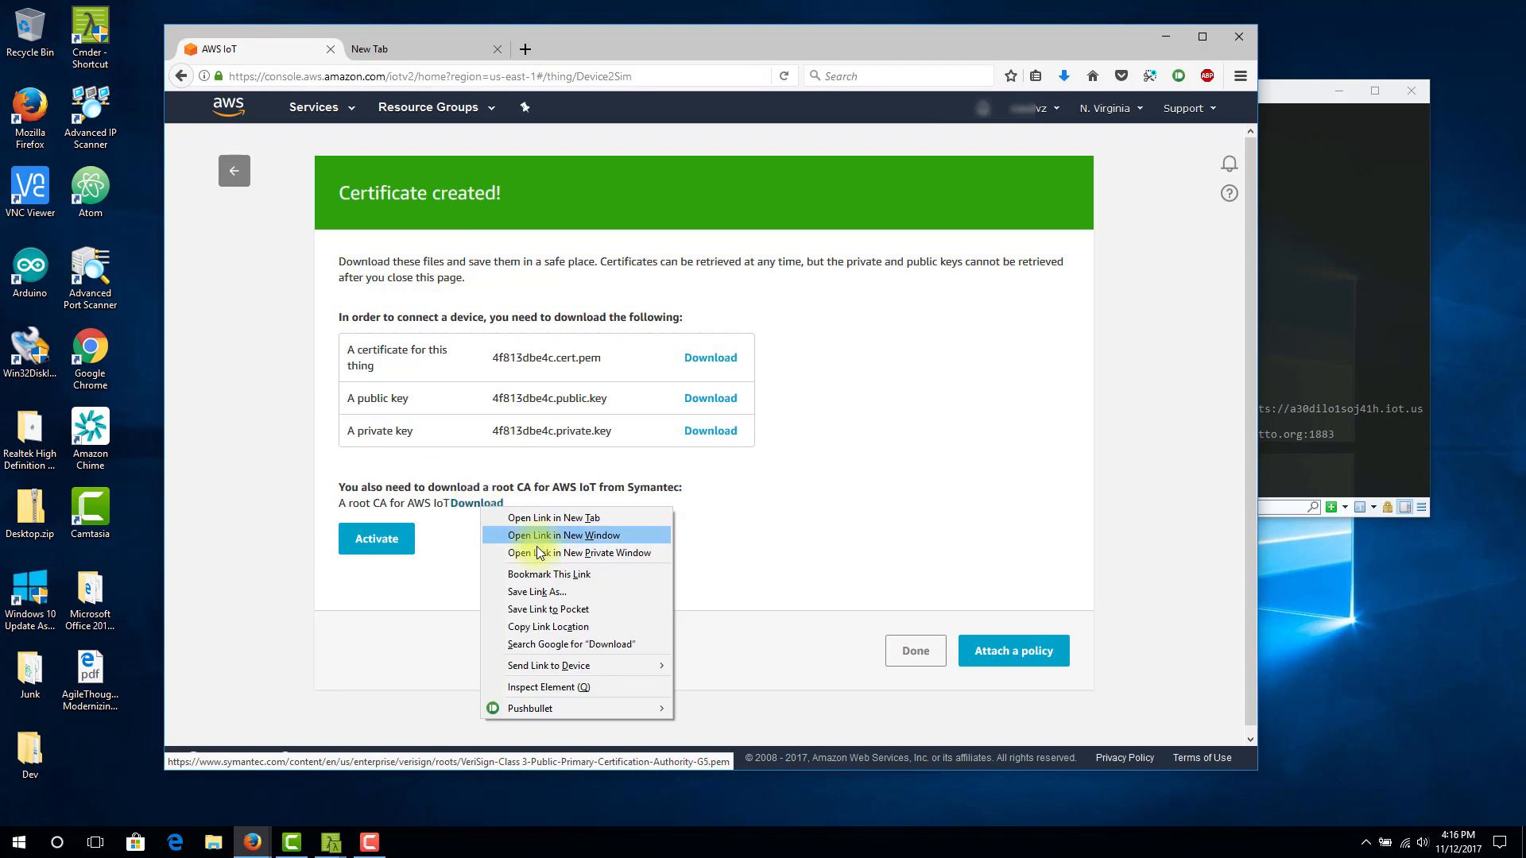
pyautogui.click(537, 591)
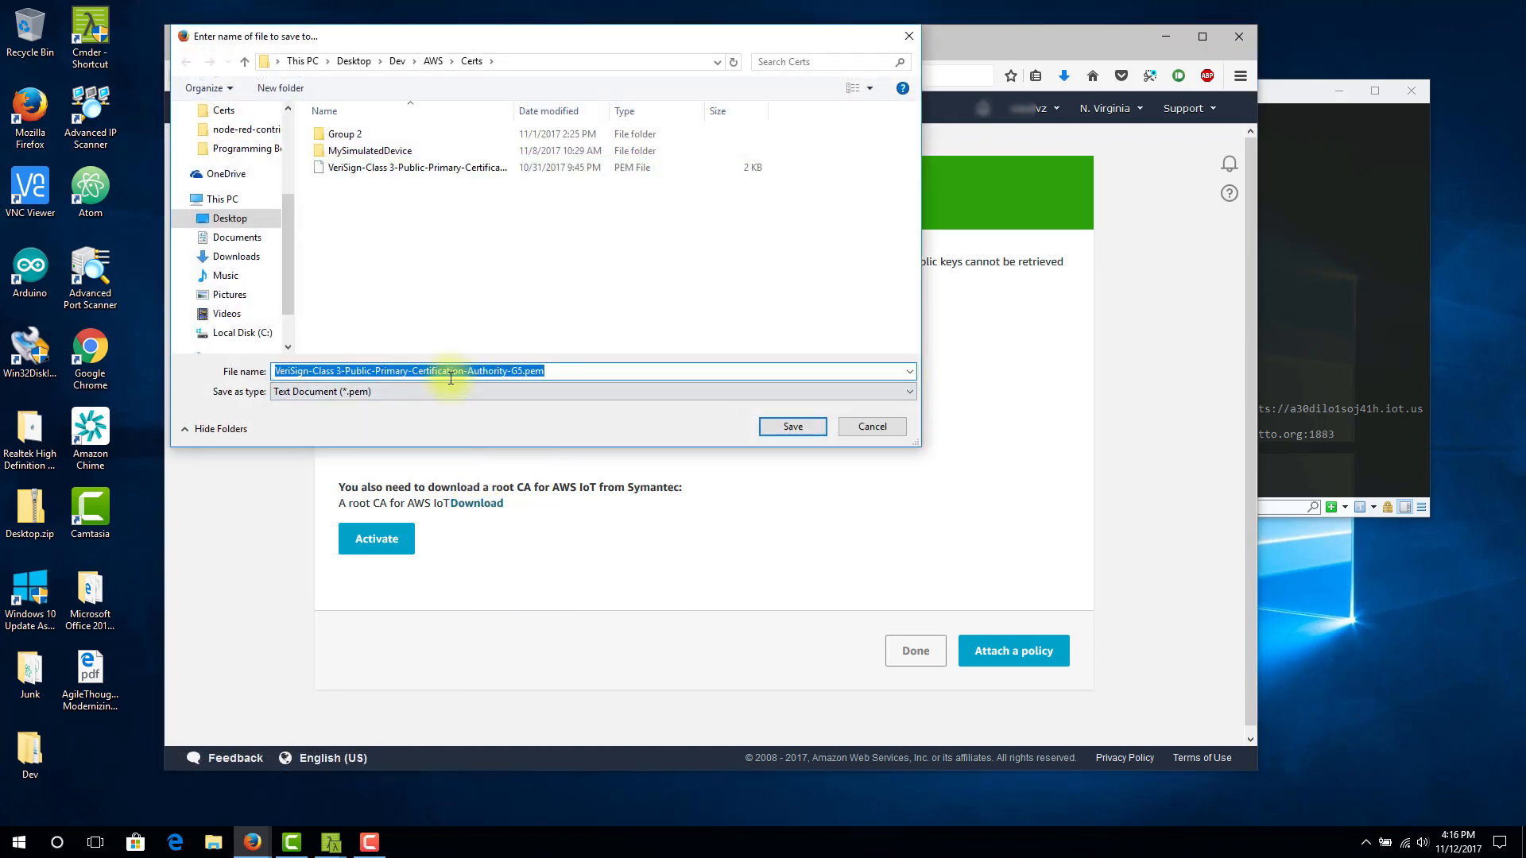
pyautogui.write('root')
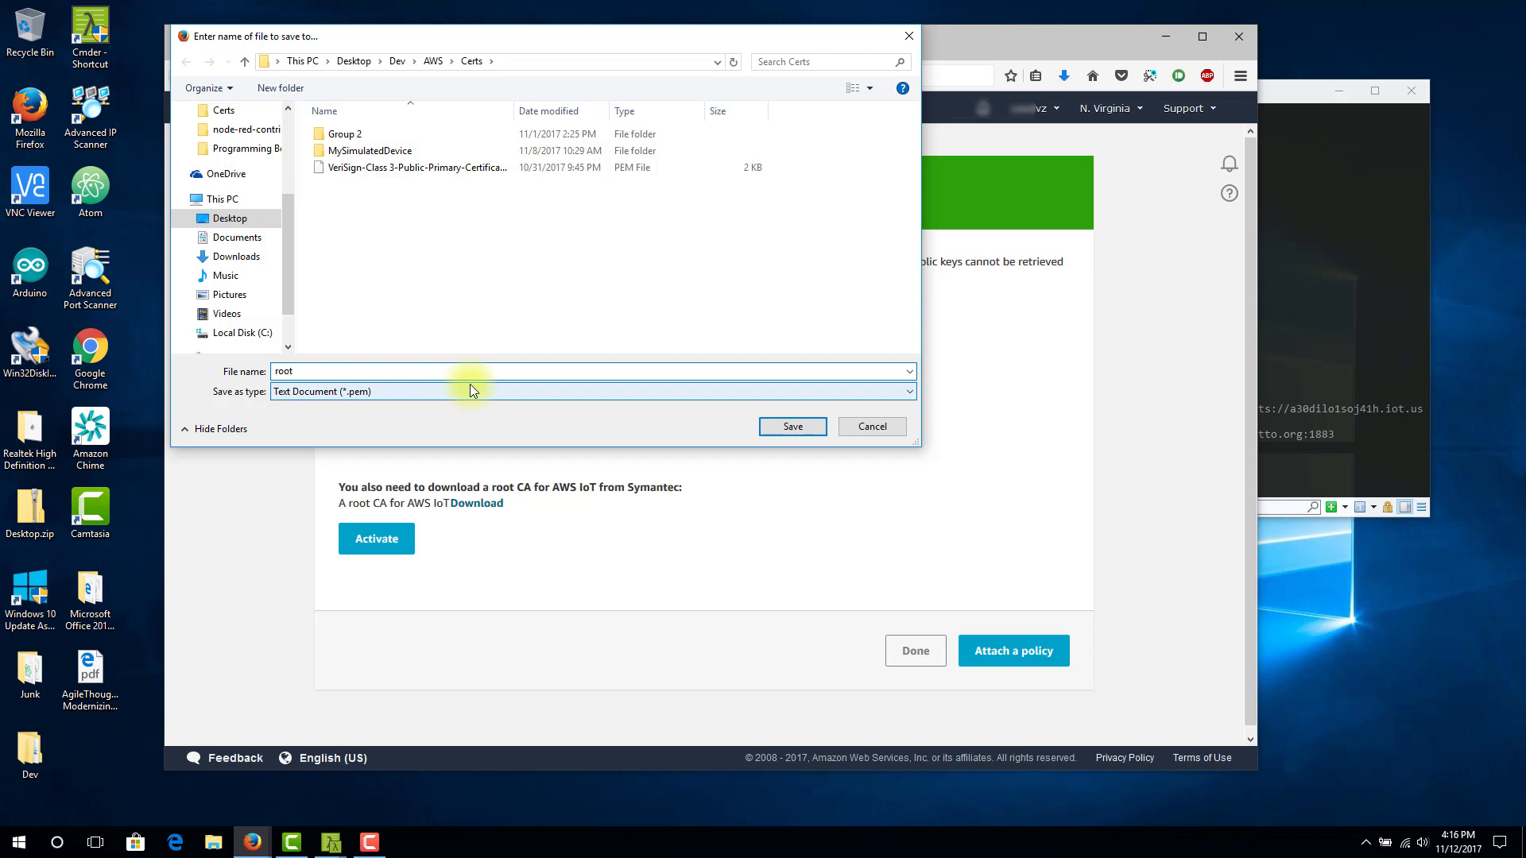
pyautogui.write('ca.pem')
pyautogui.click(793, 427)
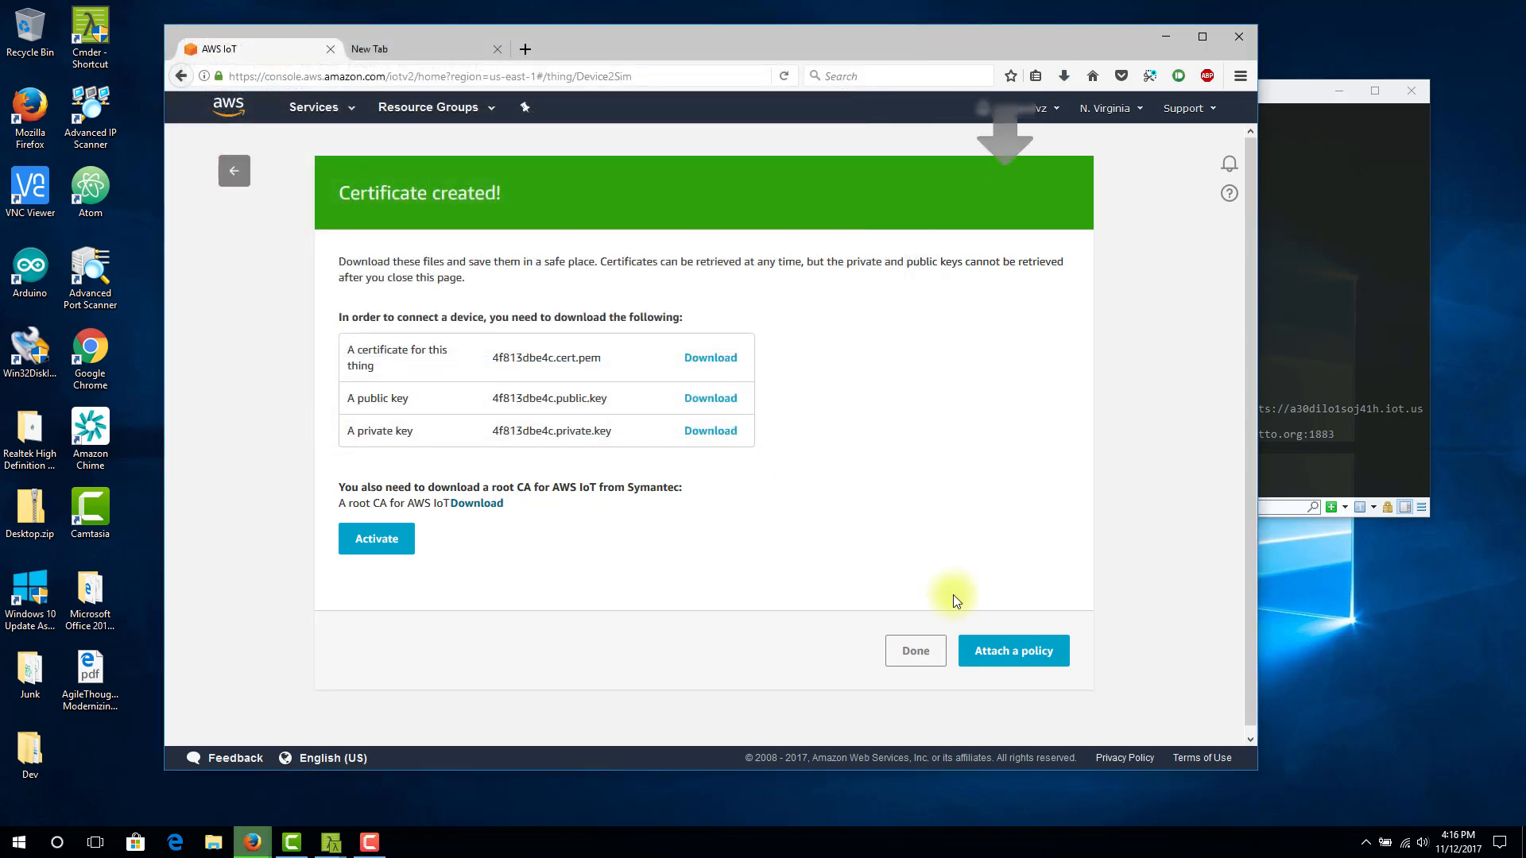
# Activate the new certificate and attach VzIoTDemoGroup_Core-policy to it after reviewing the policy's permissions
pyautogui.click(365, 543)
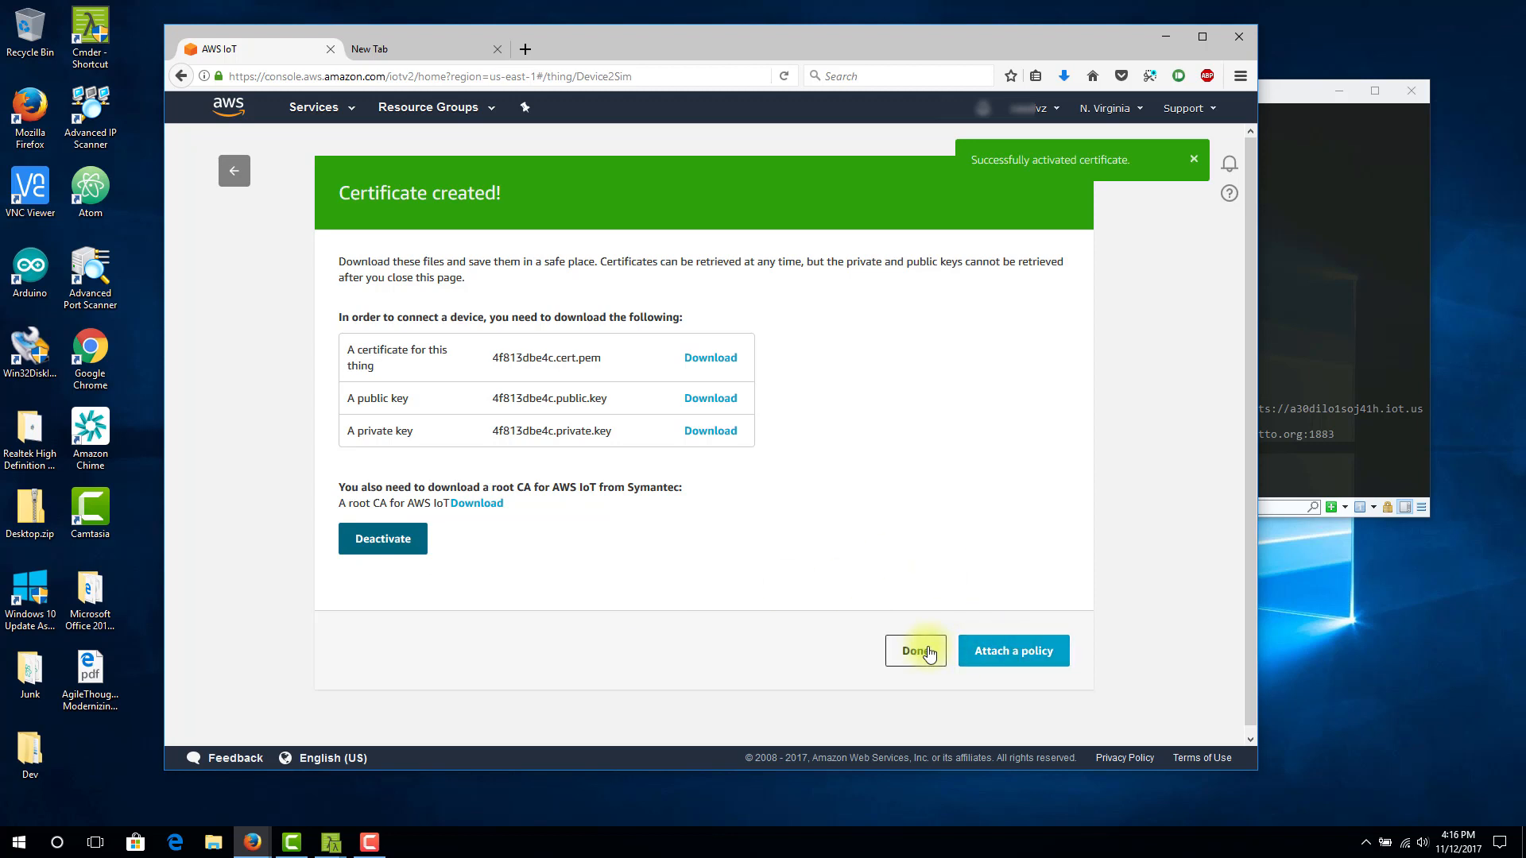
pyautogui.click(994, 659)
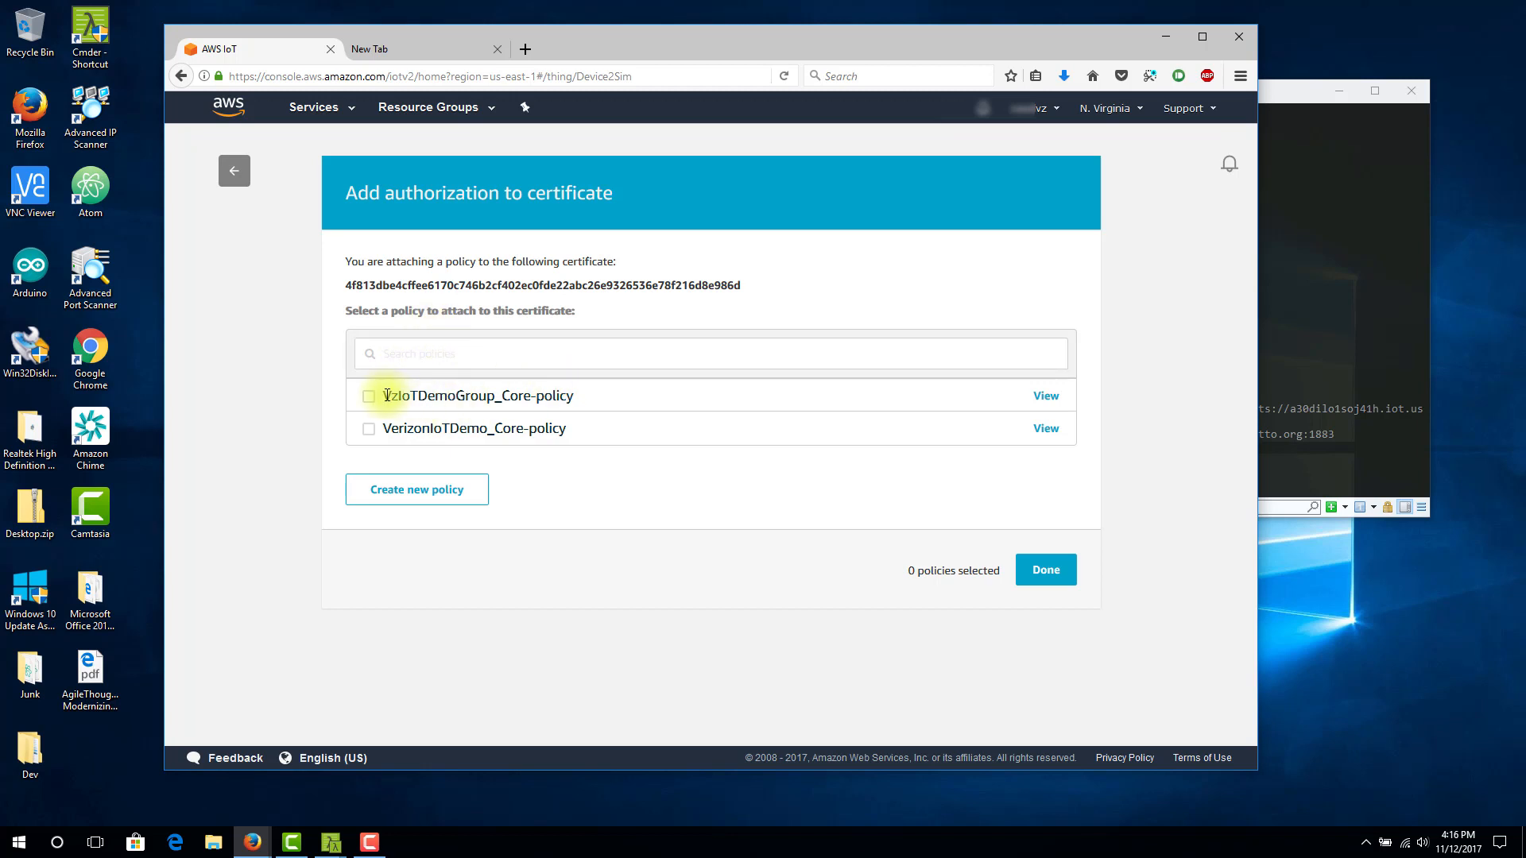
pyautogui.click(1041, 397)
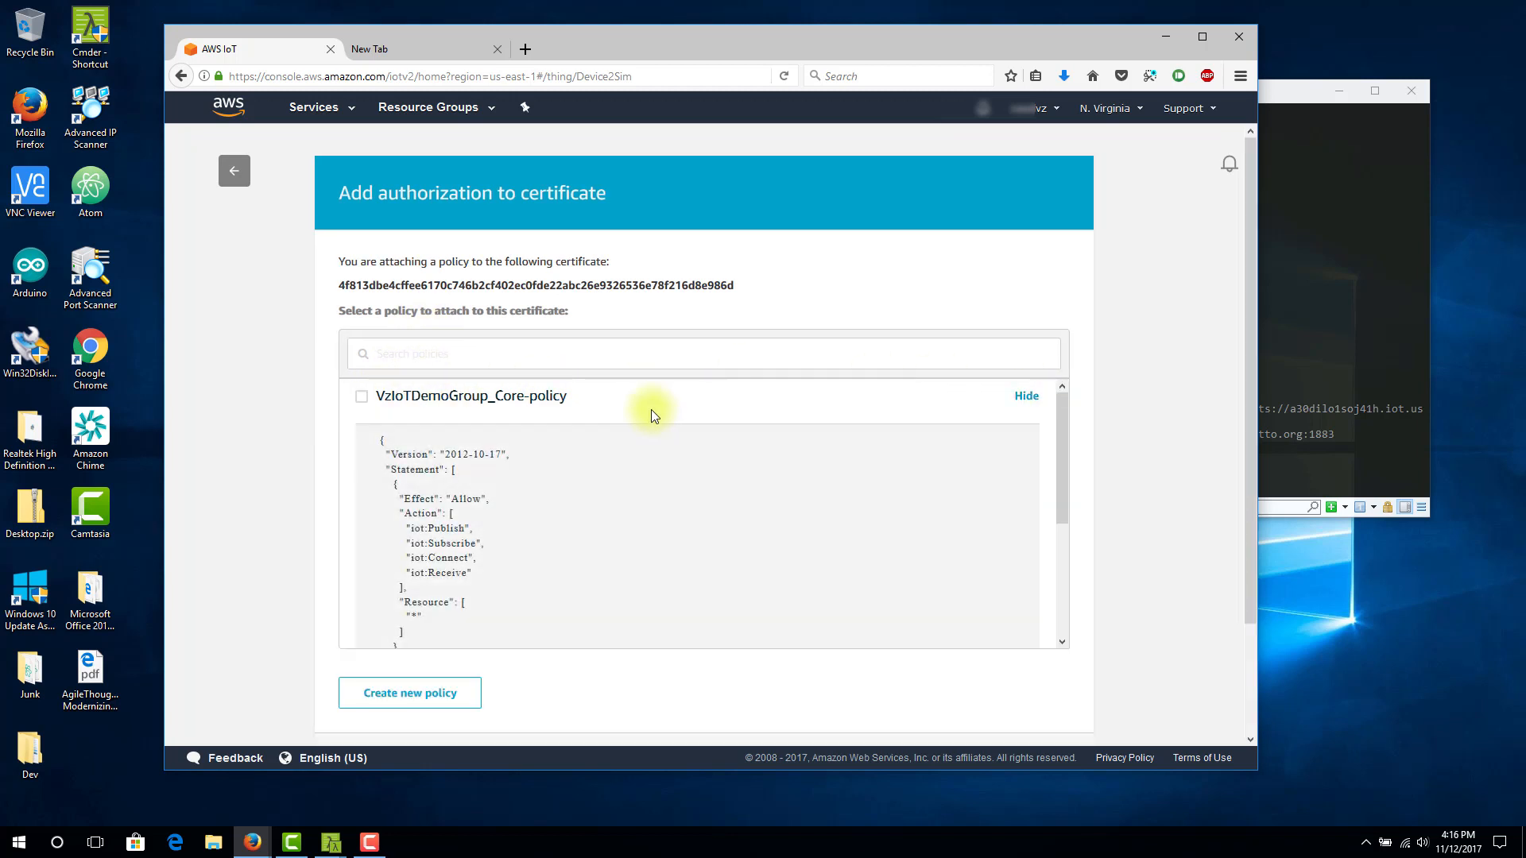
pyautogui.scroll(-4, 476, 544)
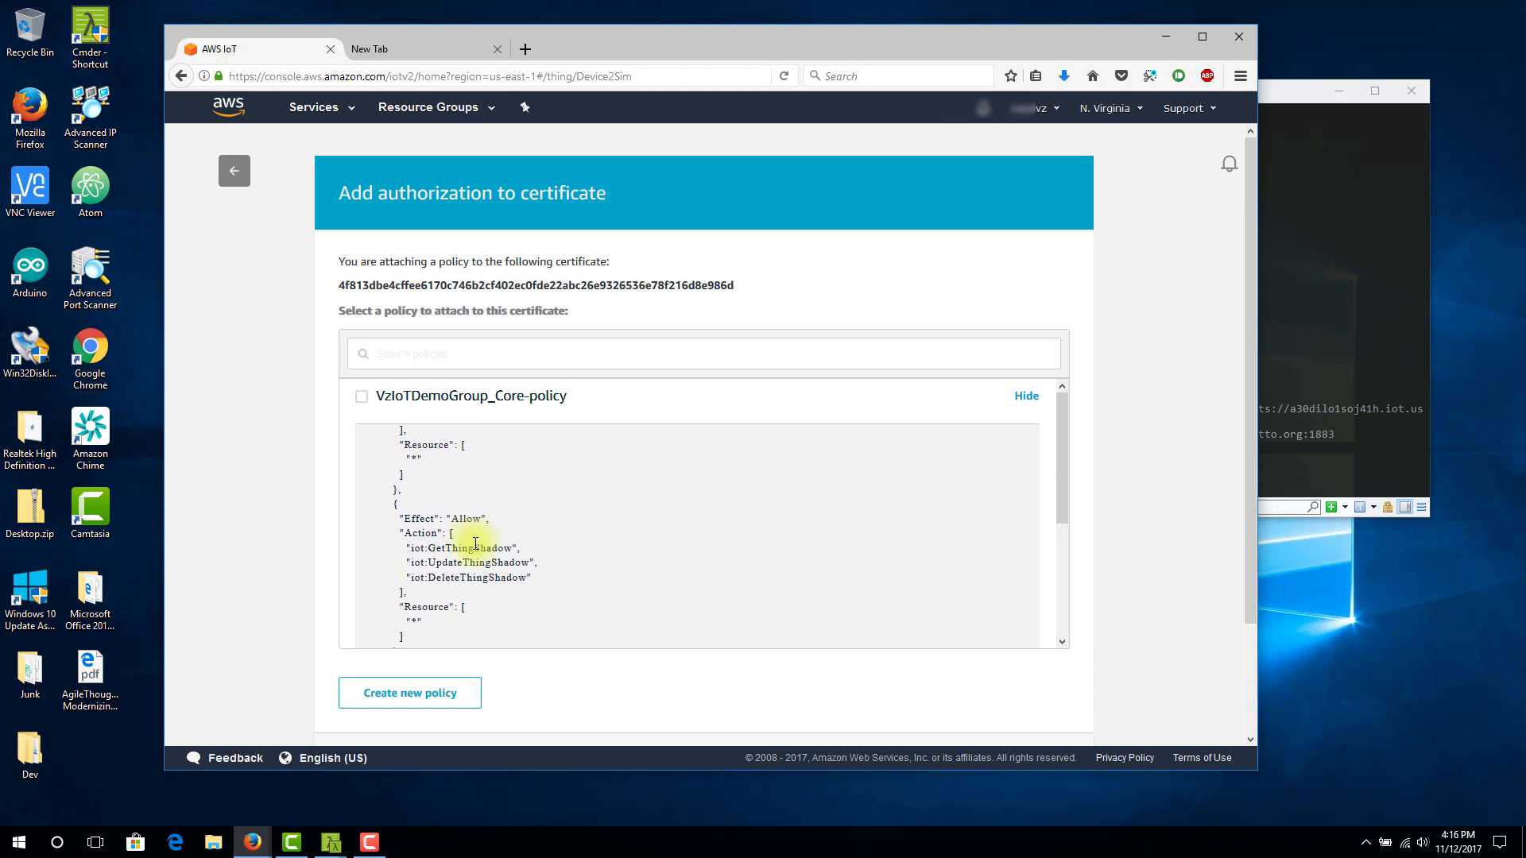
pyautogui.scroll(5, 476, 543)
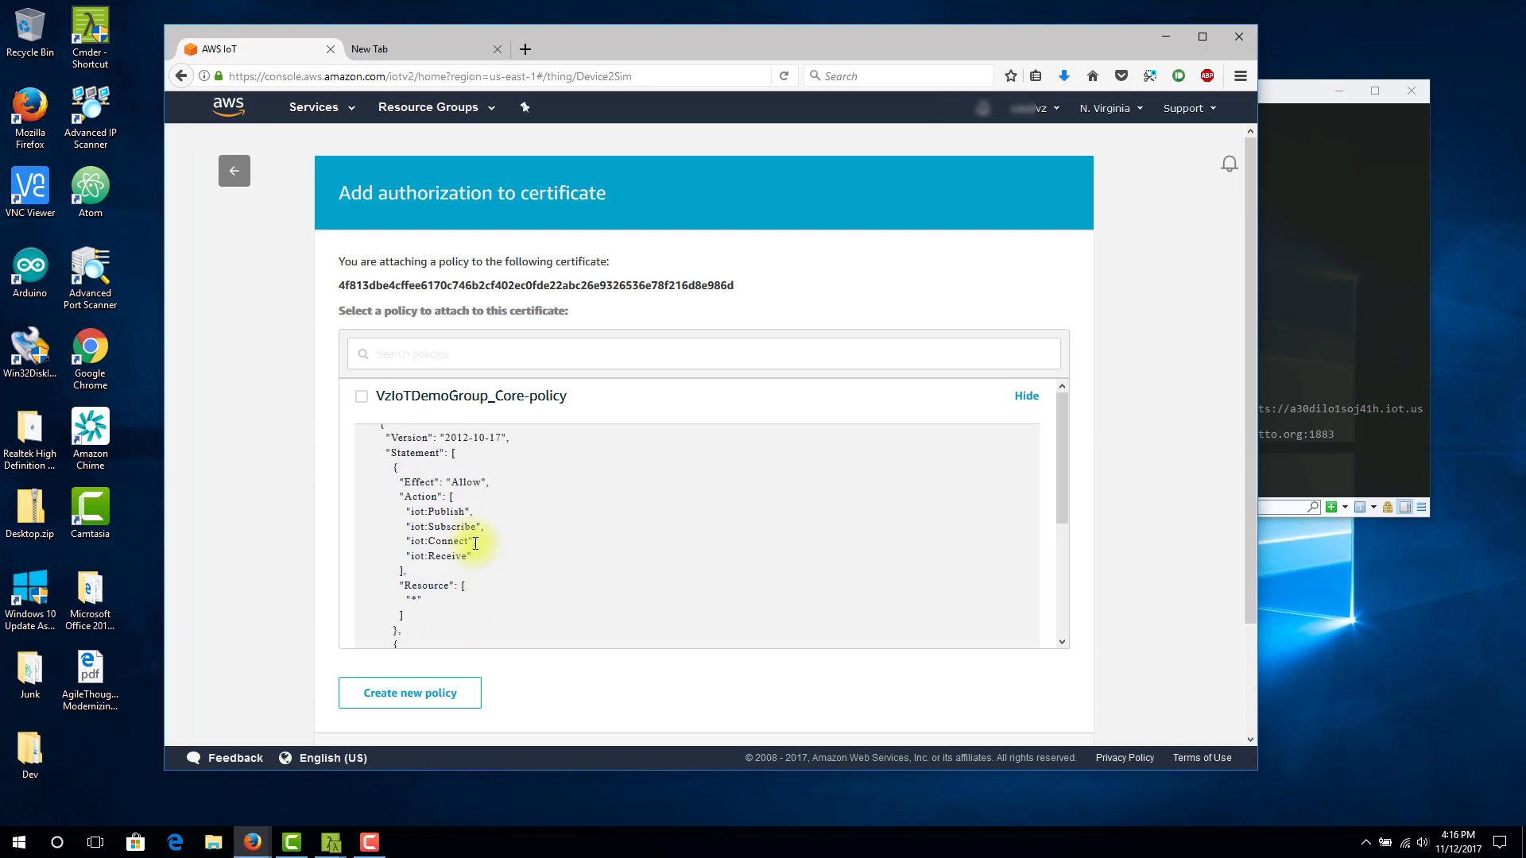
pyautogui.click(361, 401)
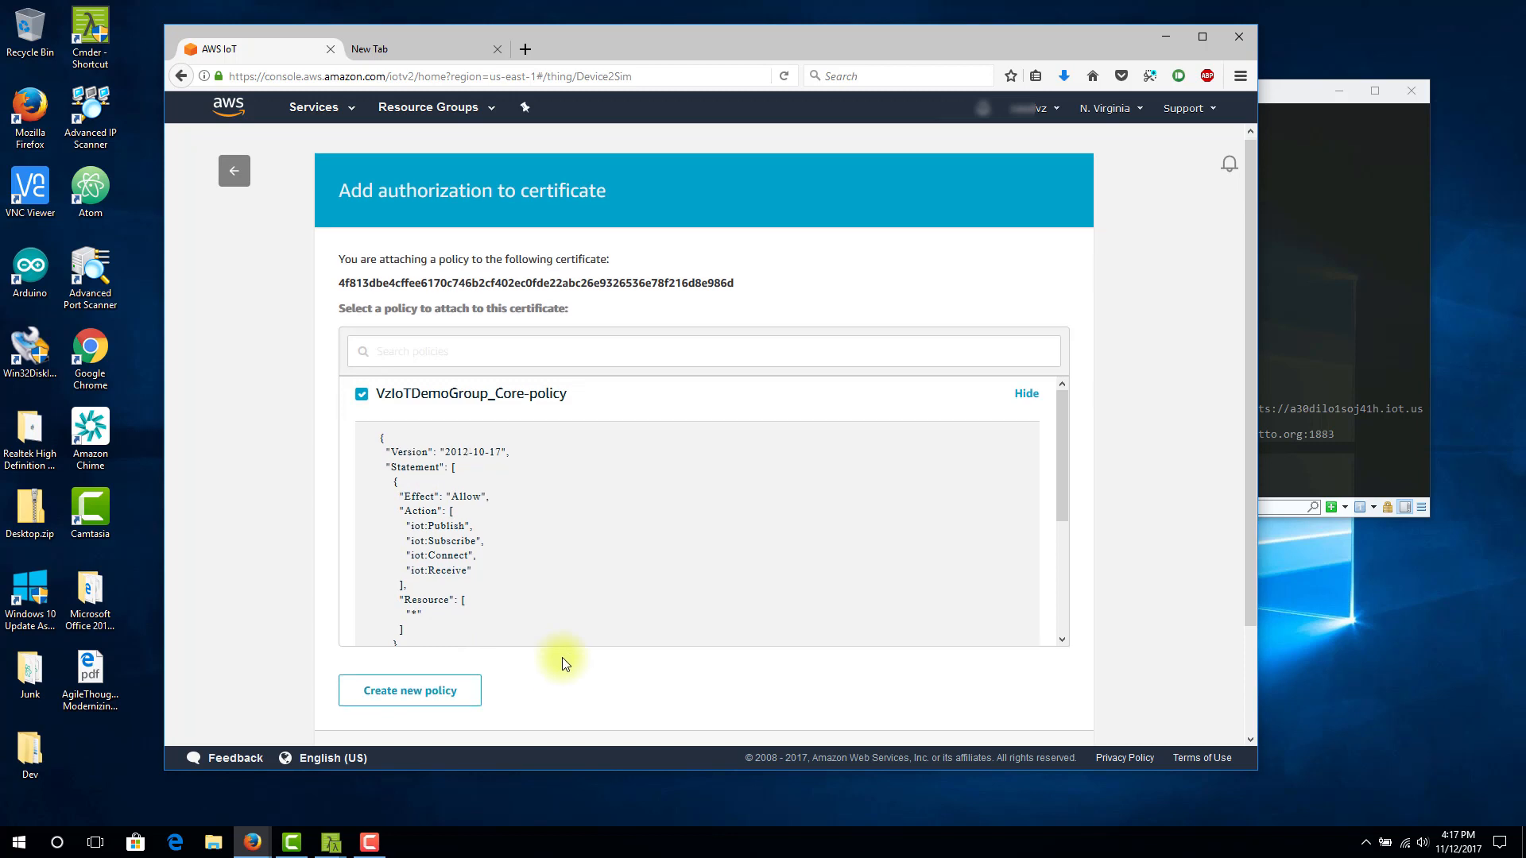
pyautogui.scroll(-2, 561, 657)
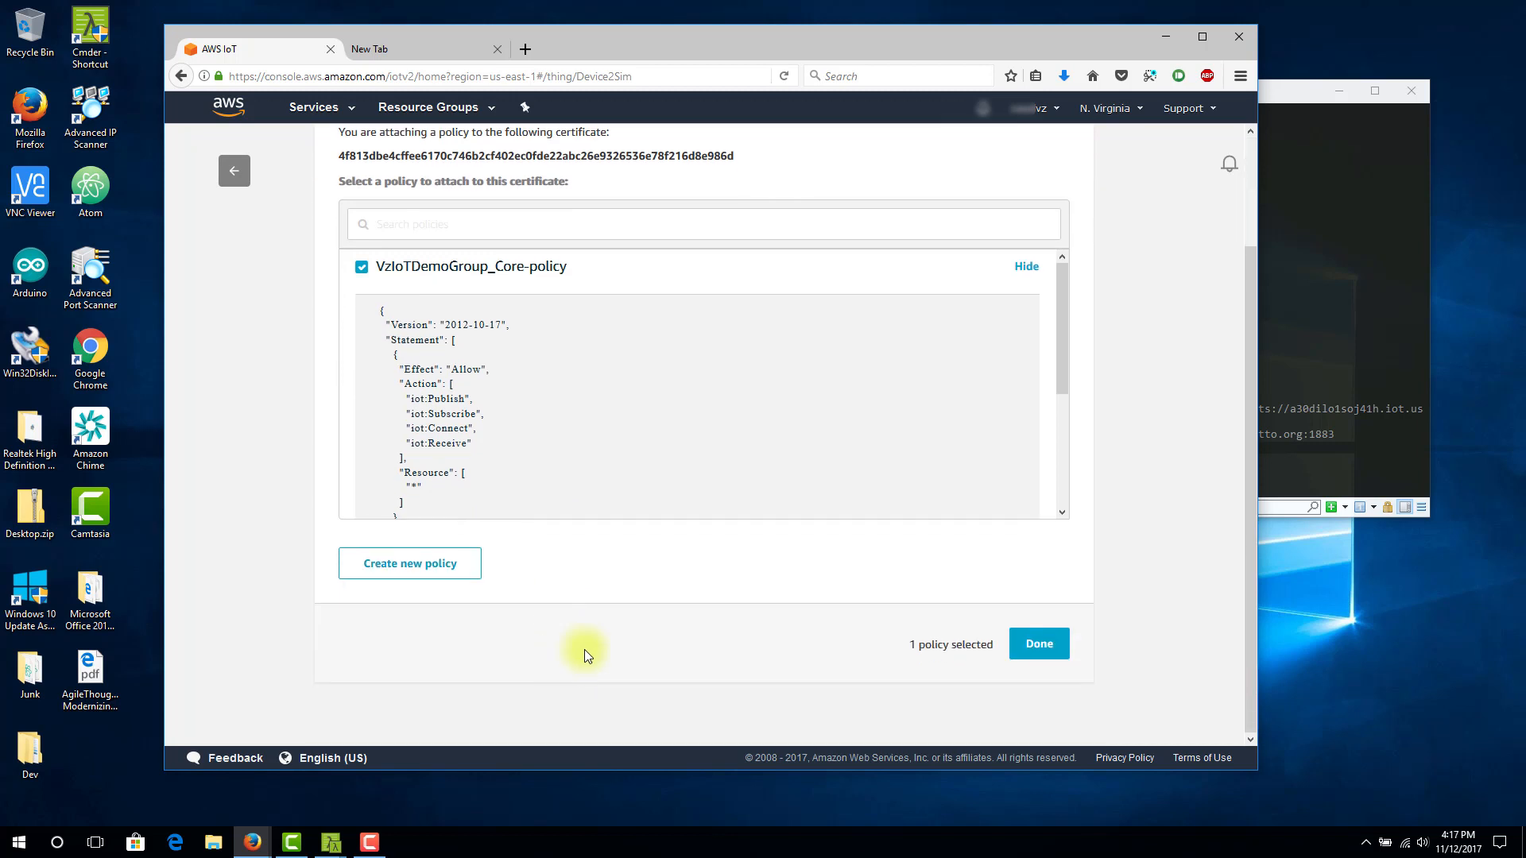
pyautogui.click(1027, 645)
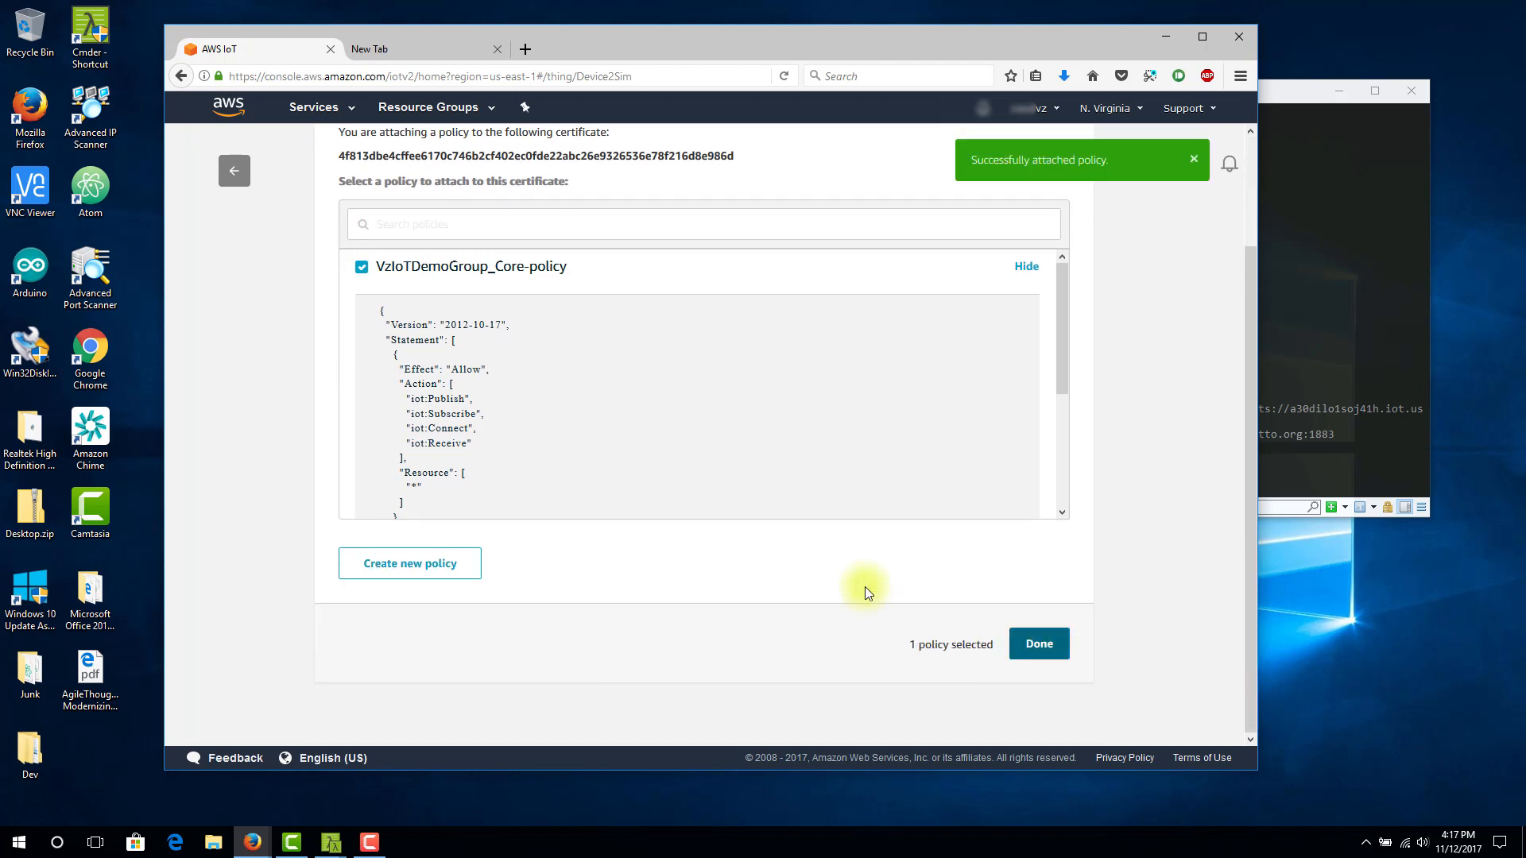
pyautogui.click(1038, 644)
# Leave the certificate authorization page and view the list of registered things in AWS IoT
pyautogui.scroll(2, 851, 584)
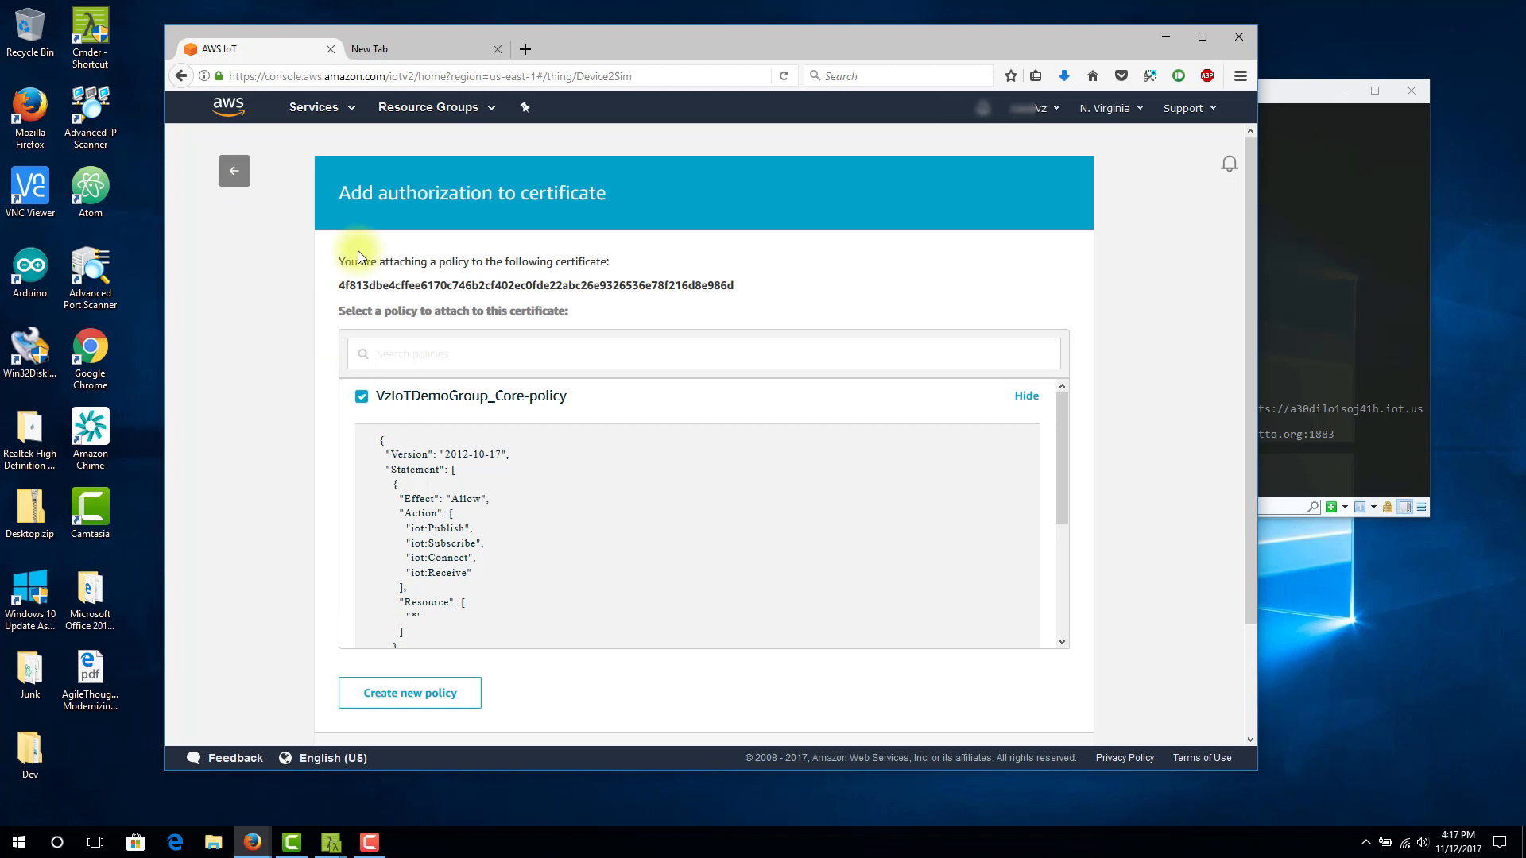
pyautogui.scroll(-1, 373, 235)
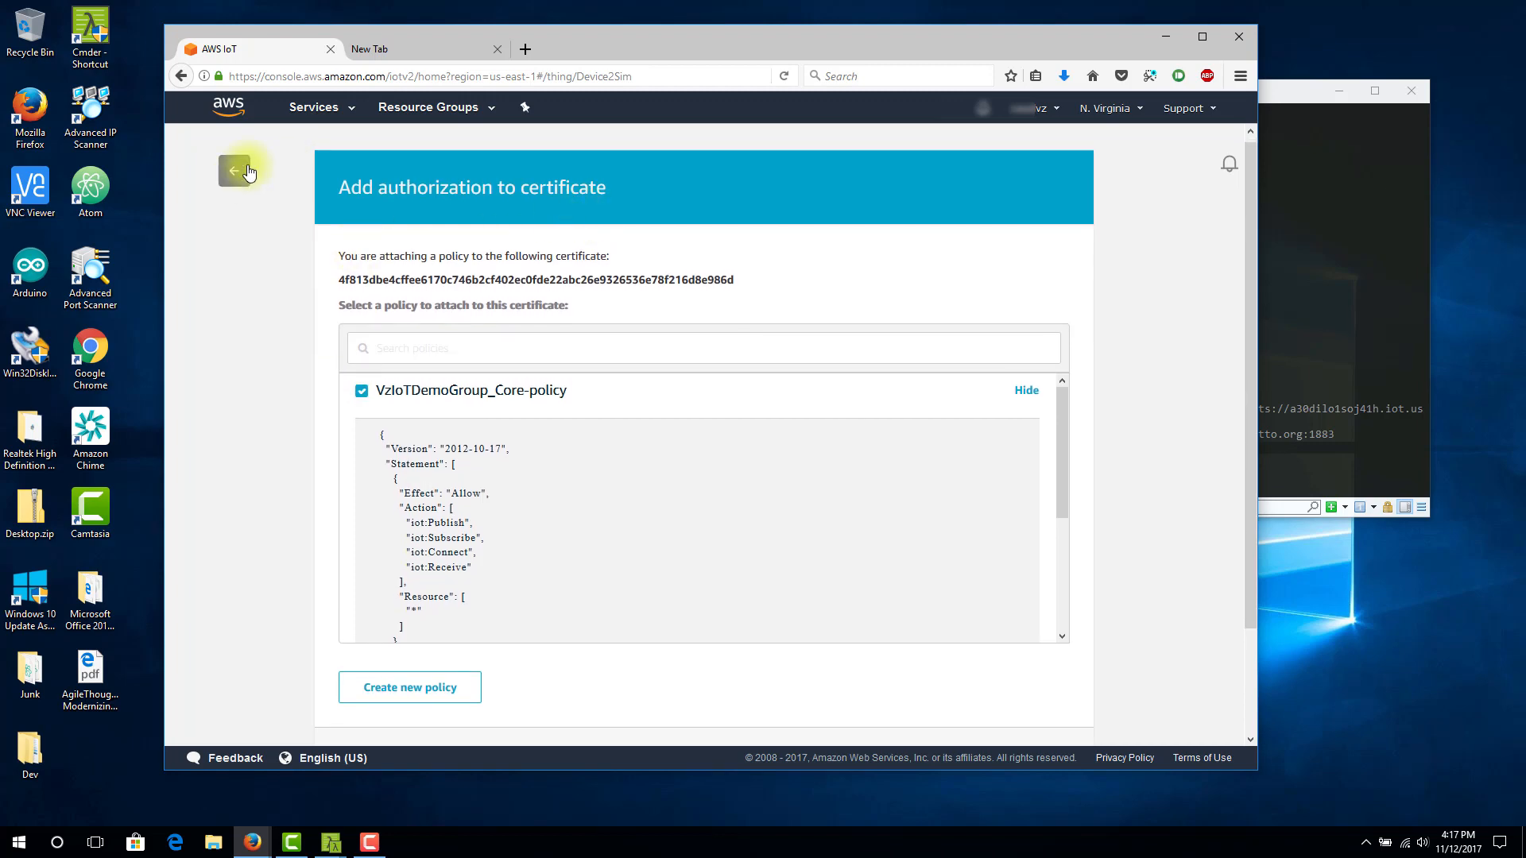
pyautogui.click(228, 107)
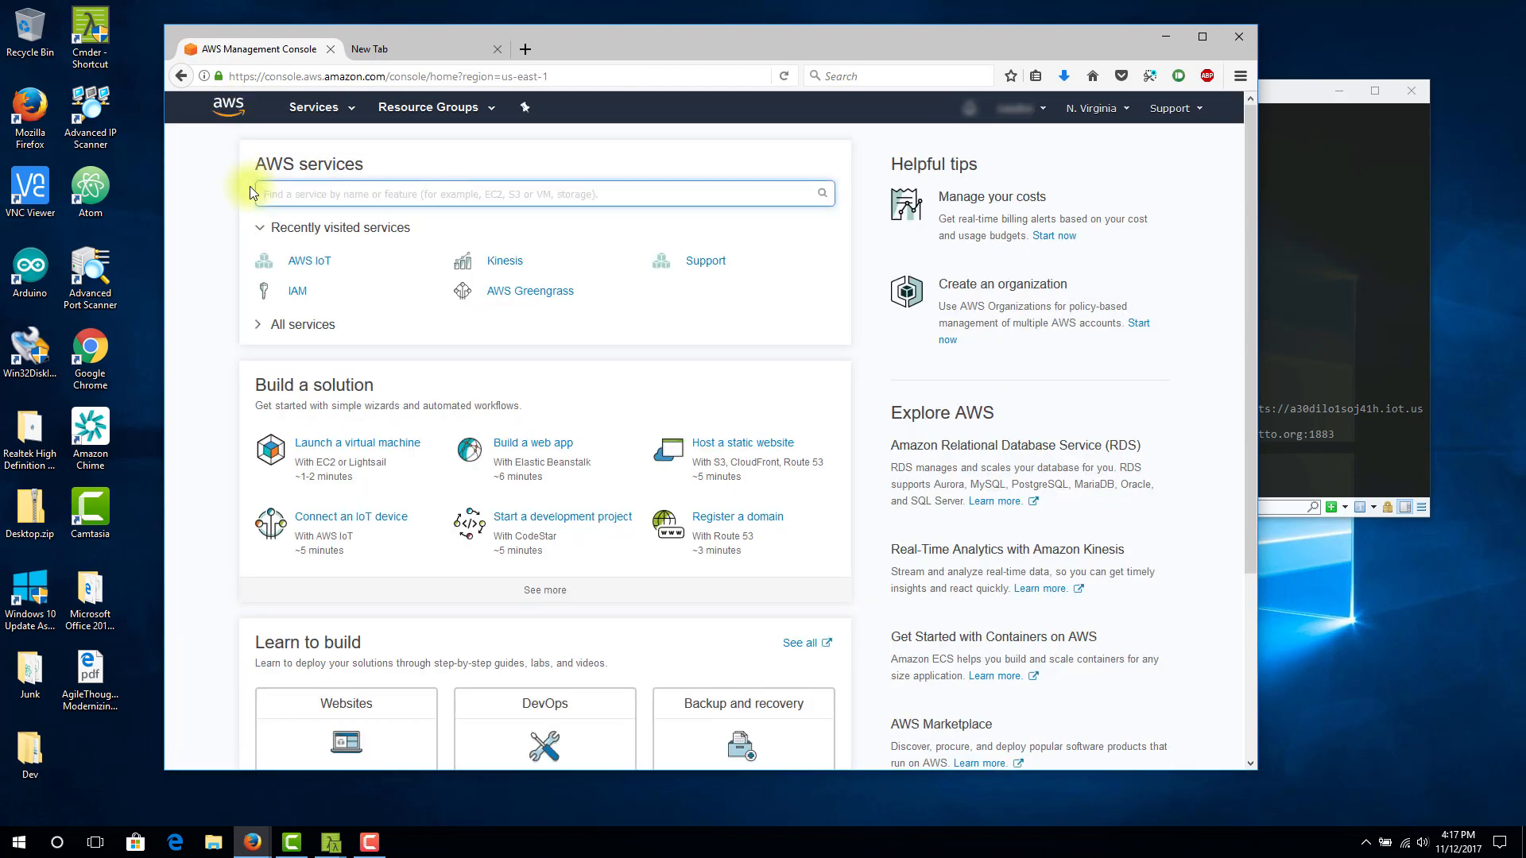
pyautogui.click(310, 264)
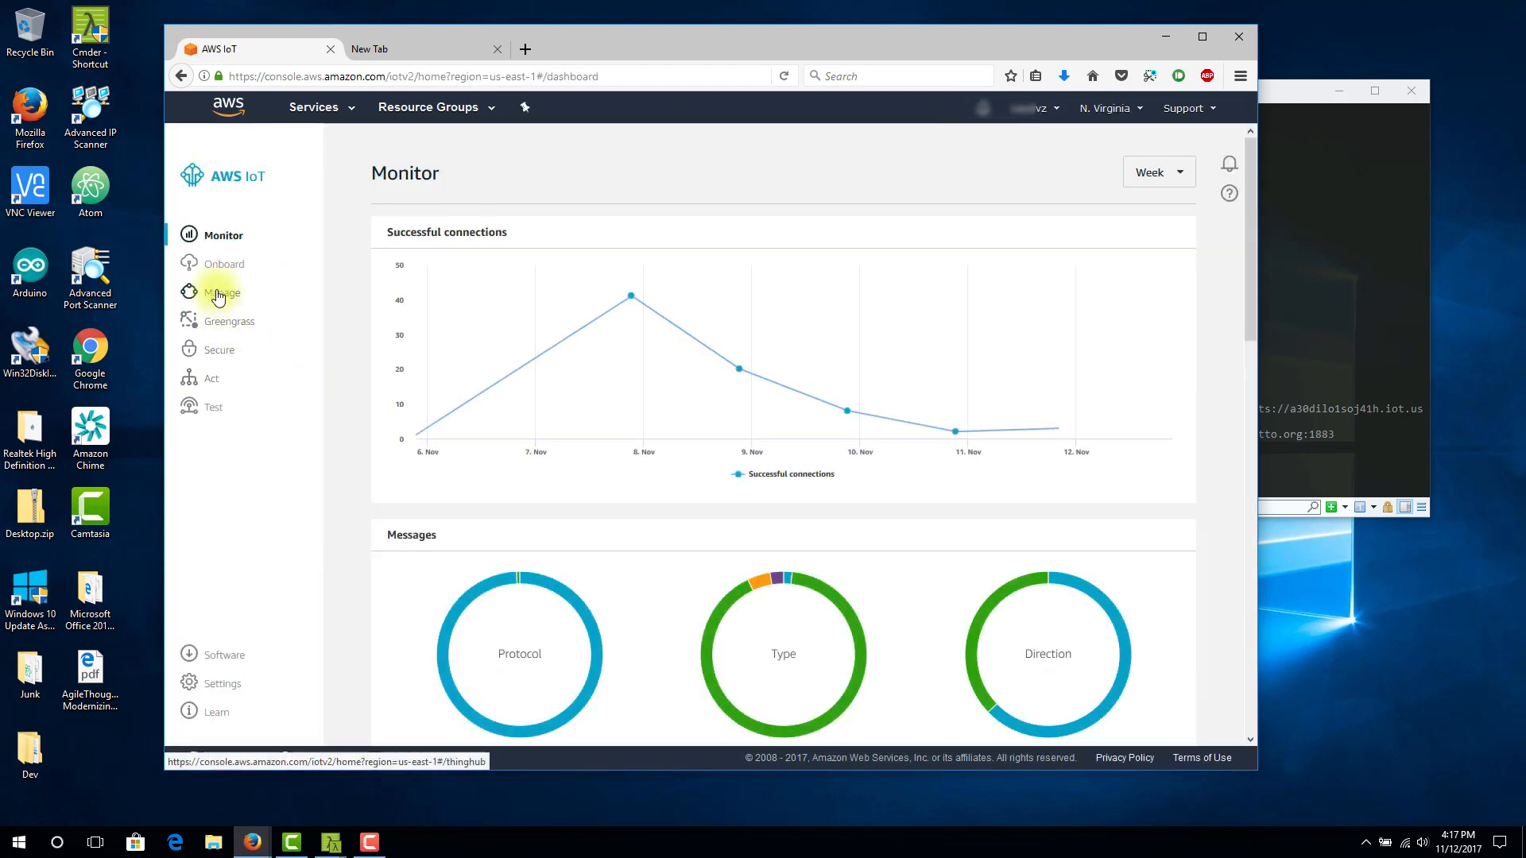
pyautogui.click(219, 294)
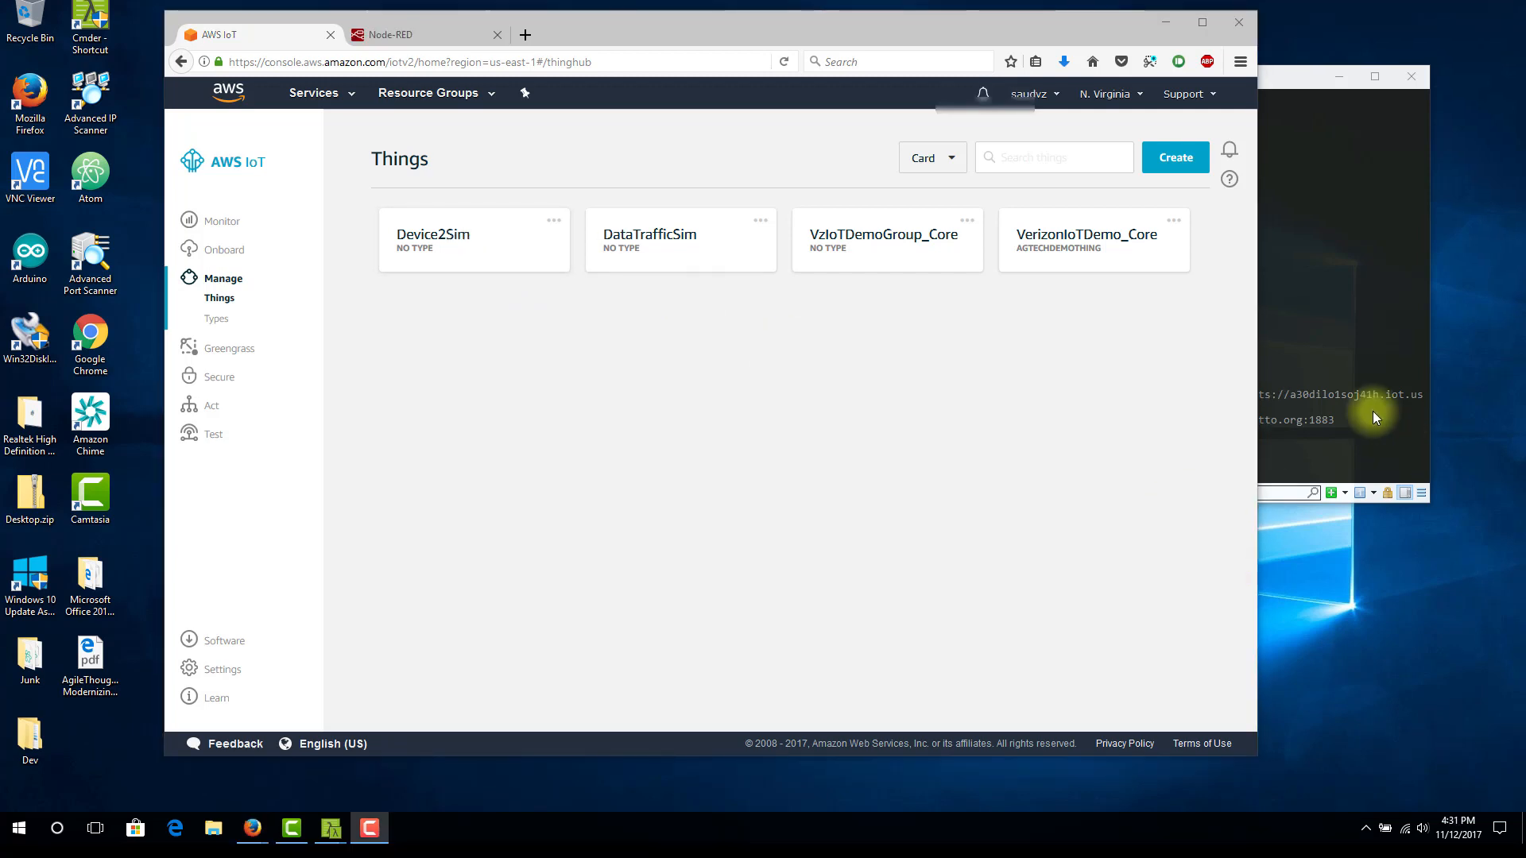
# Switch to Node-RED, add an mqtt output node to Flow 1 and start a new mqtt-broker configuration for its server
pyautogui.click(1301, 316)
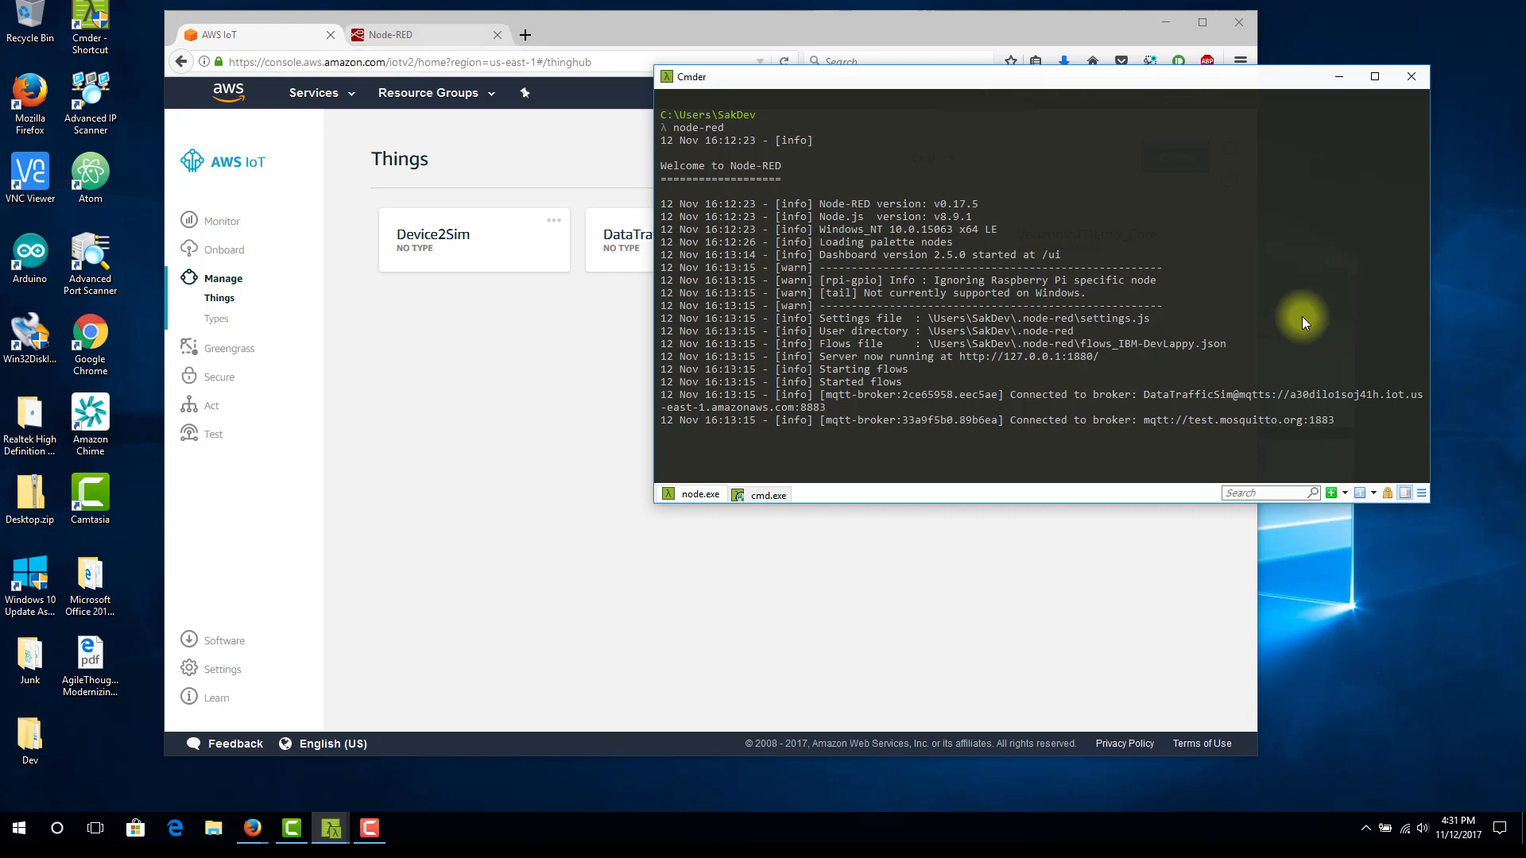
pyautogui.click(381, 34)
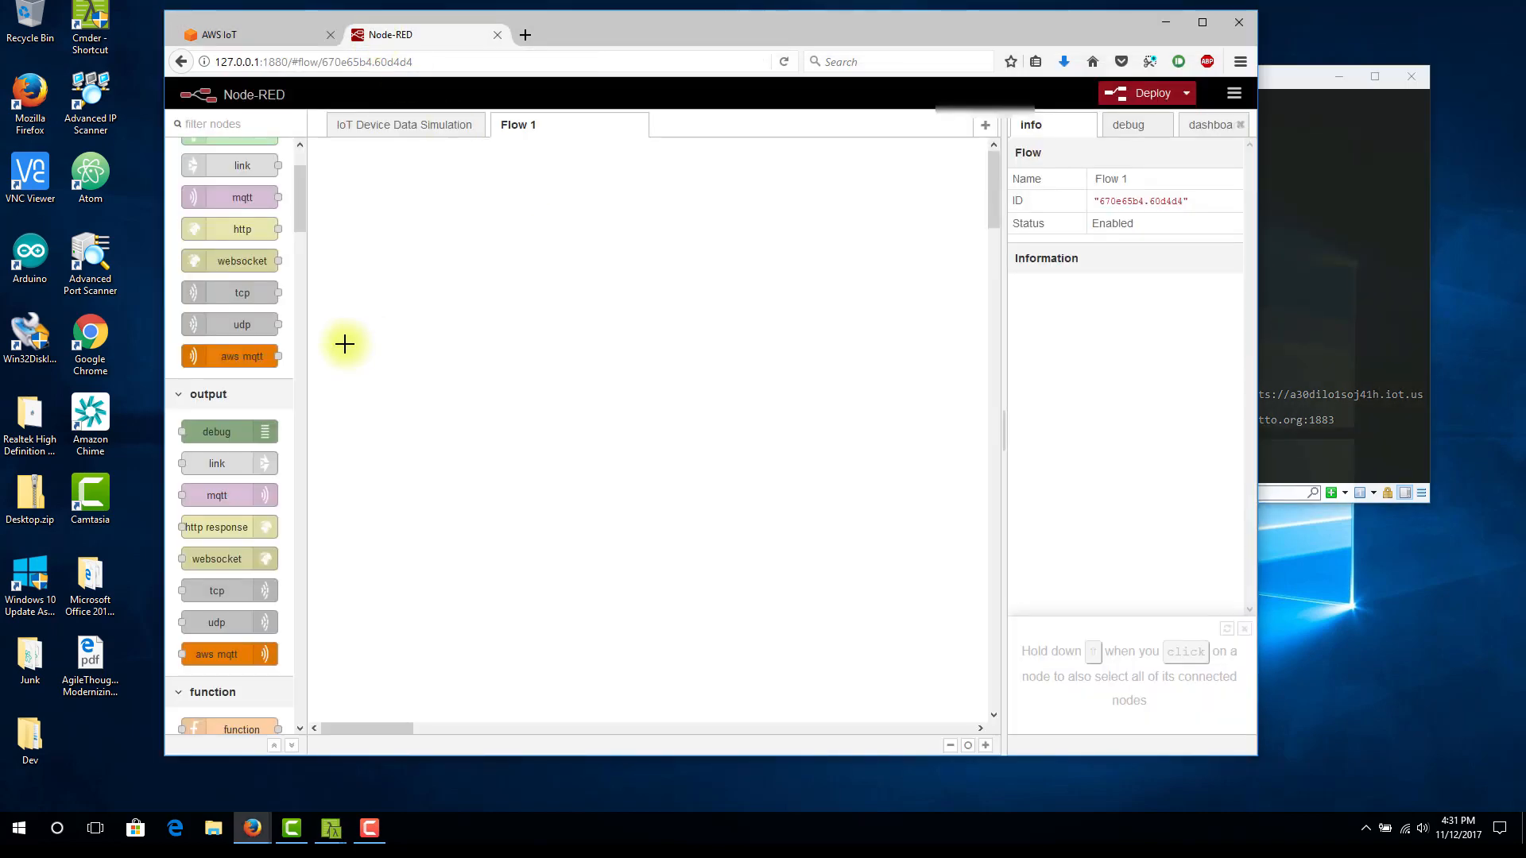
pyautogui.moveTo(265, 494); pyautogui.dragTo(839, 349)
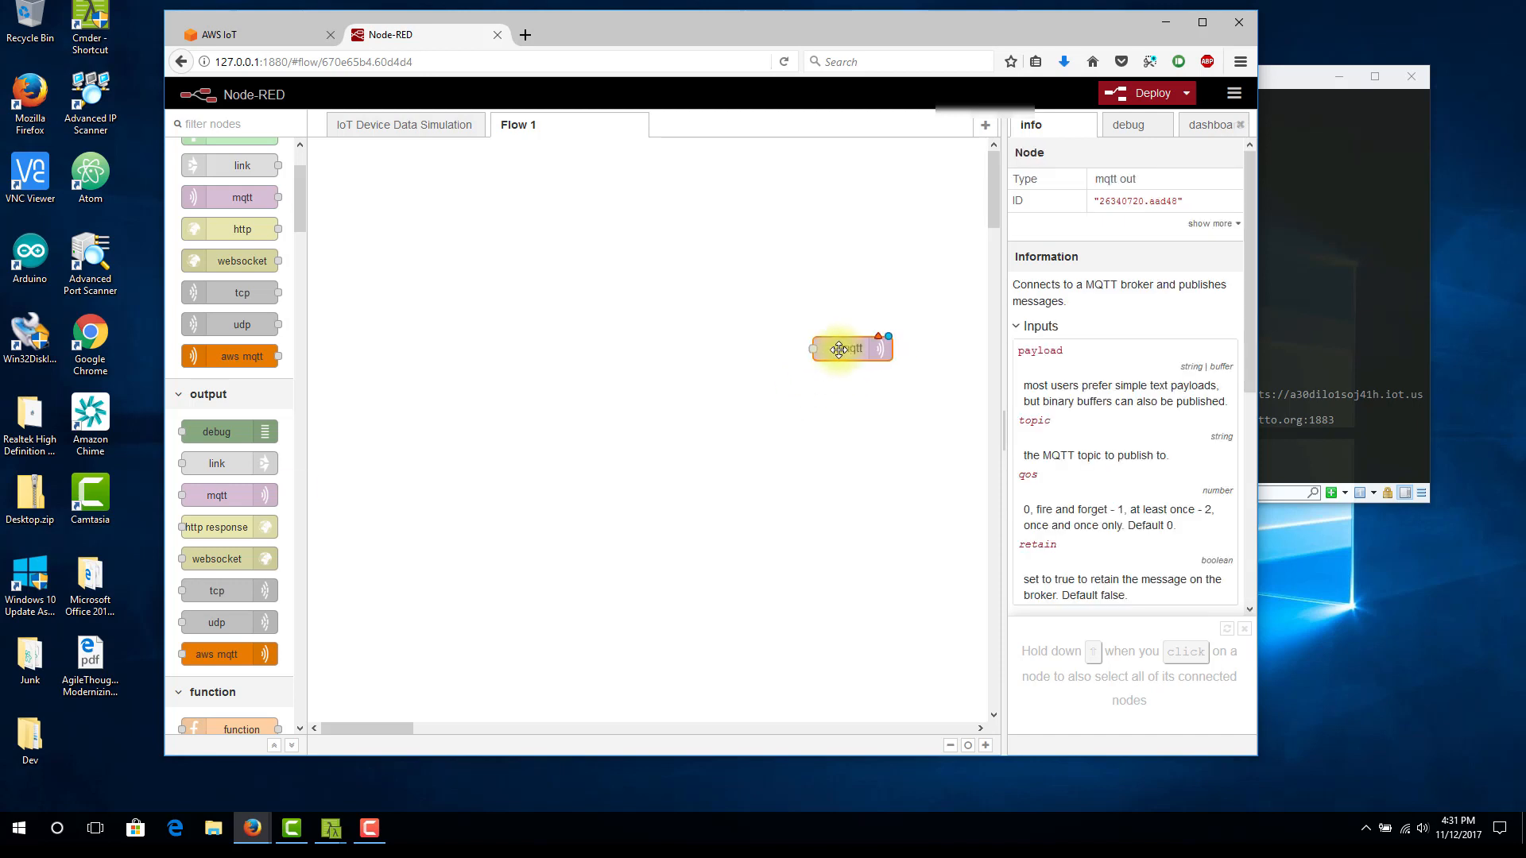
pyautogui.doubleClick(839, 349)
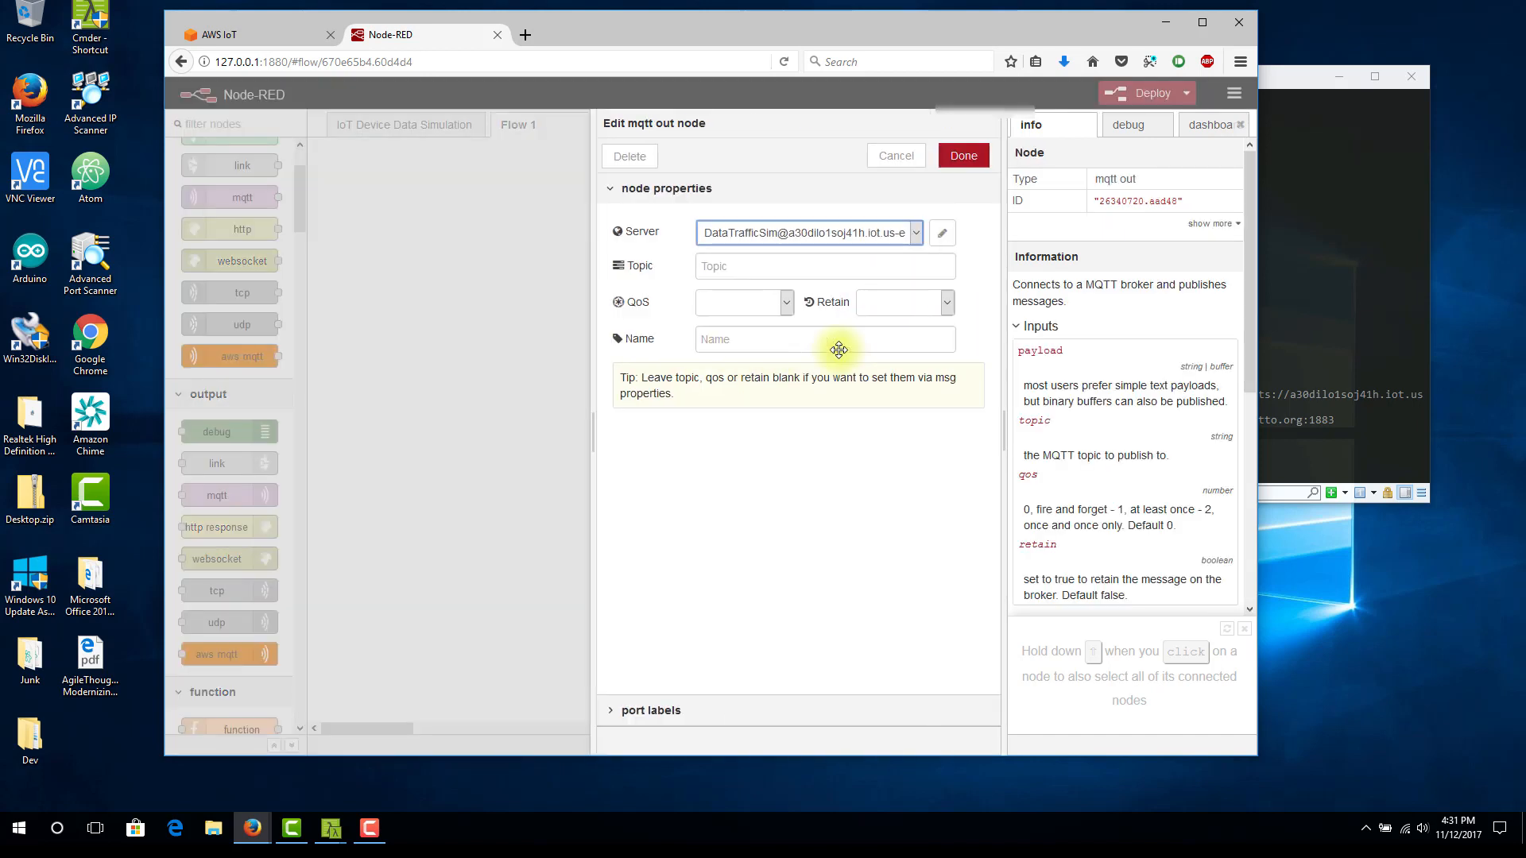
pyautogui.click(917, 234)
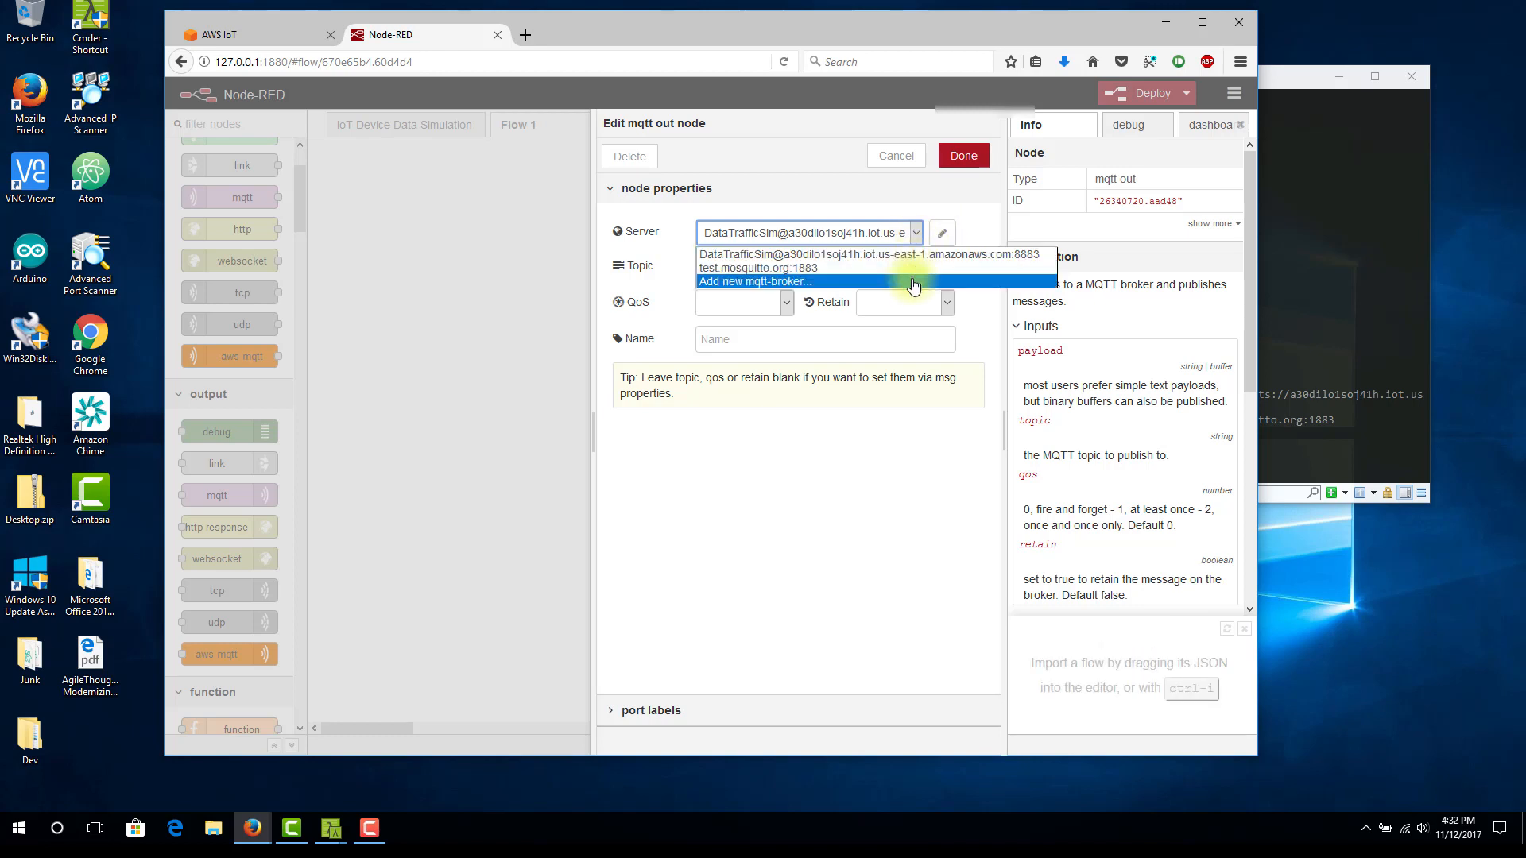
pyautogui.click(913, 281)
pyautogui.click(943, 237)
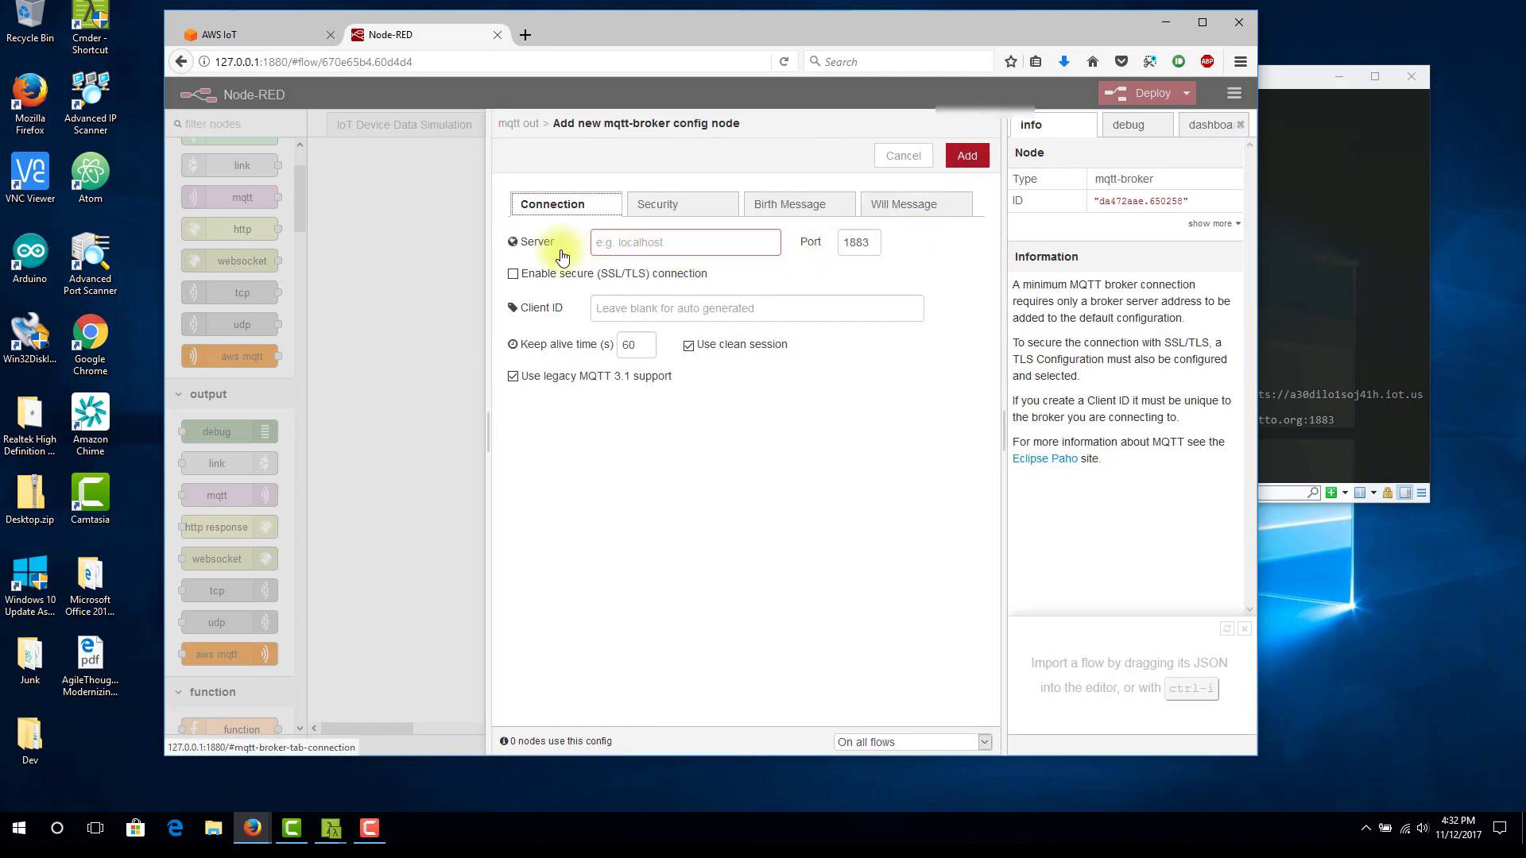
# Set the new broker's server to the AWS IoT custom endpoint a30dilo1soj41h.iot.us-east-1.amazonaws.com and its port to 8883
pyautogui.click(260, 40)
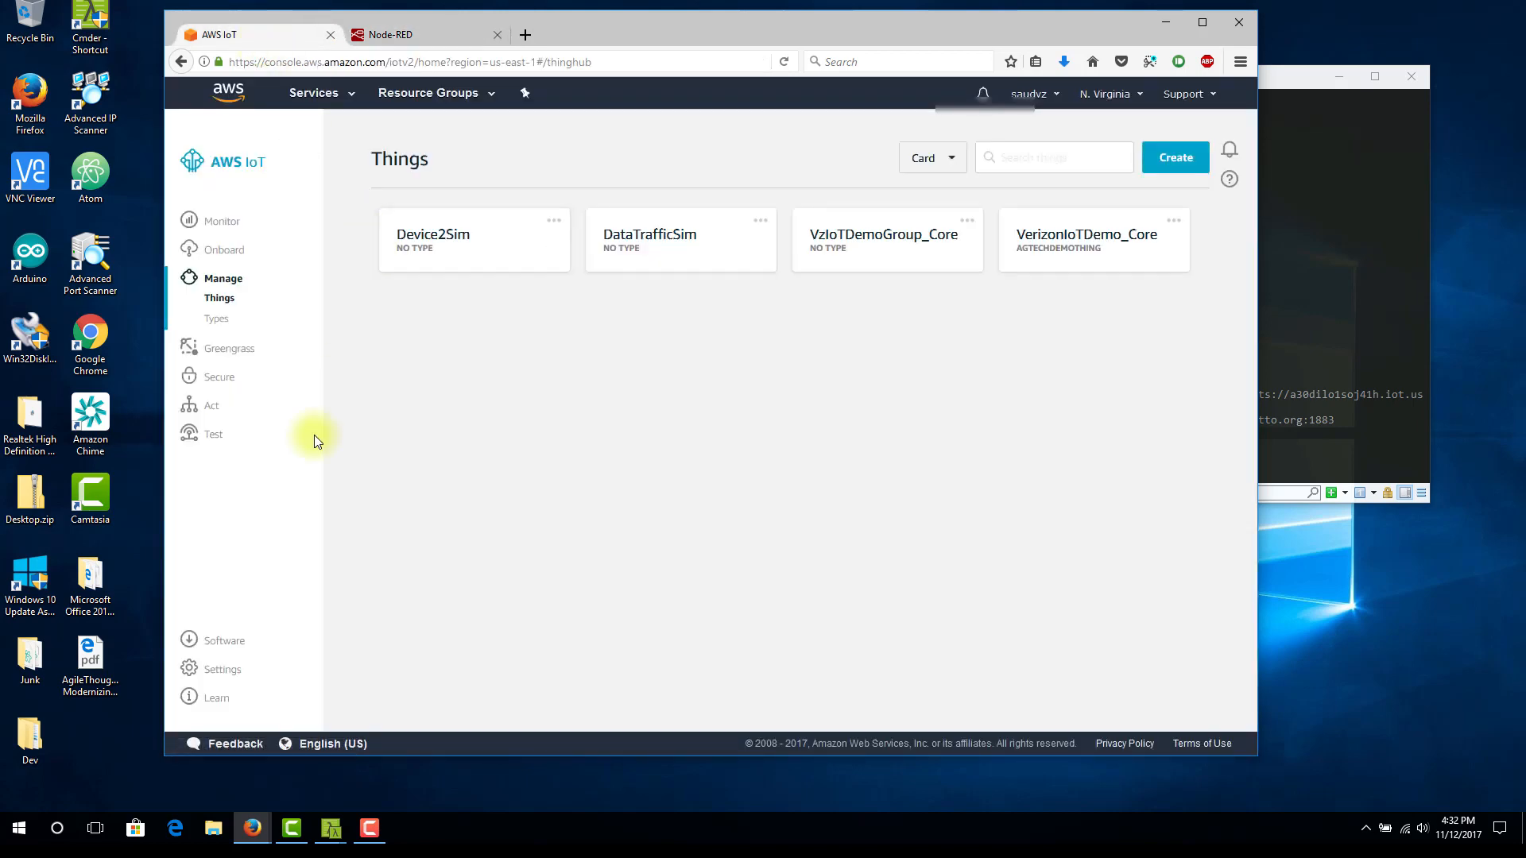
pyautogui.click(236, 673)
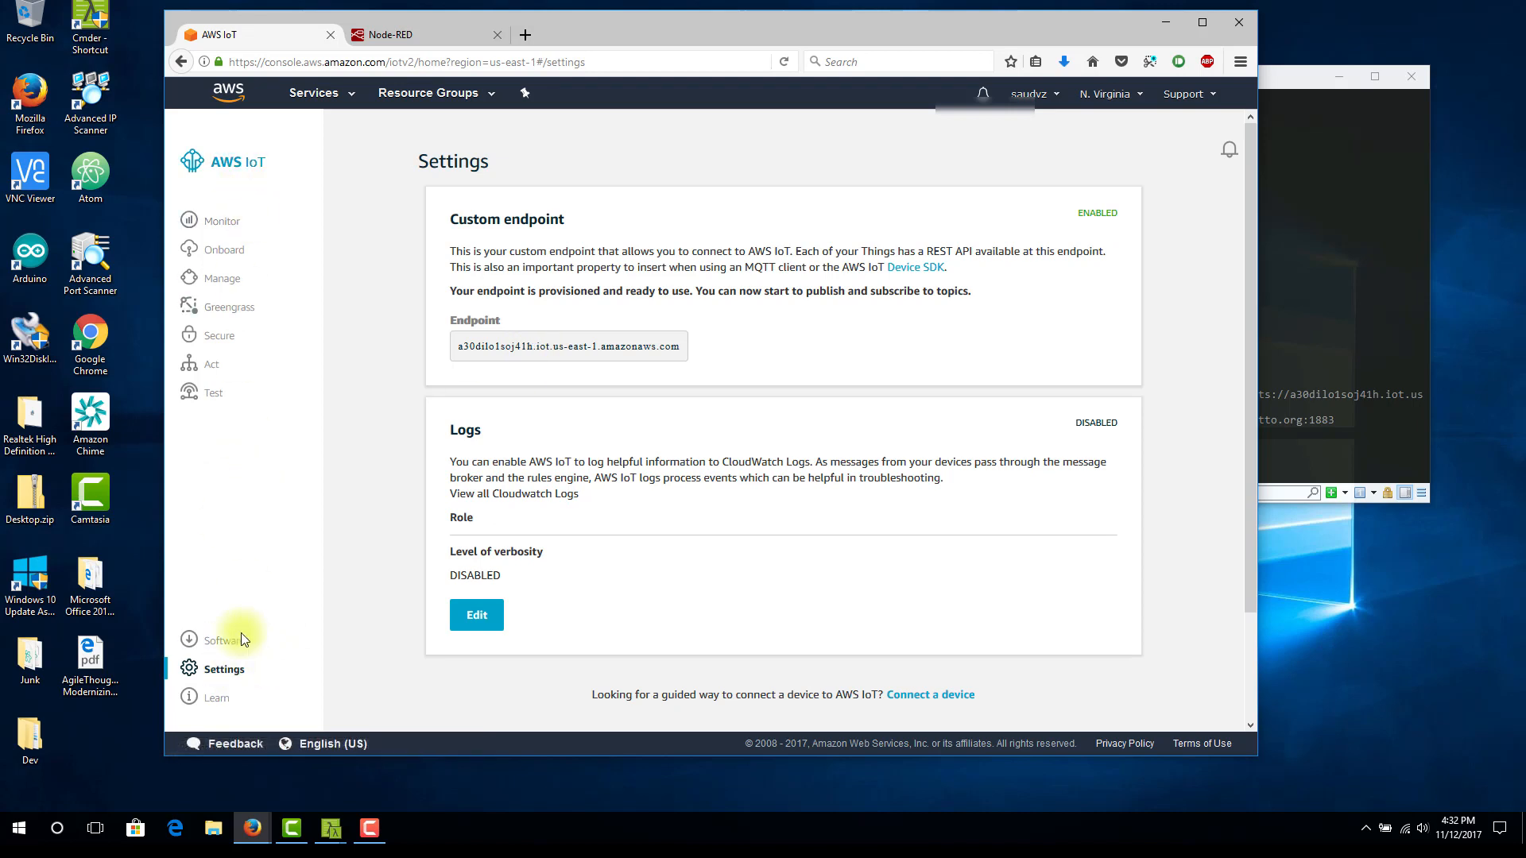
pyautogui.doubleClick(583, 346)
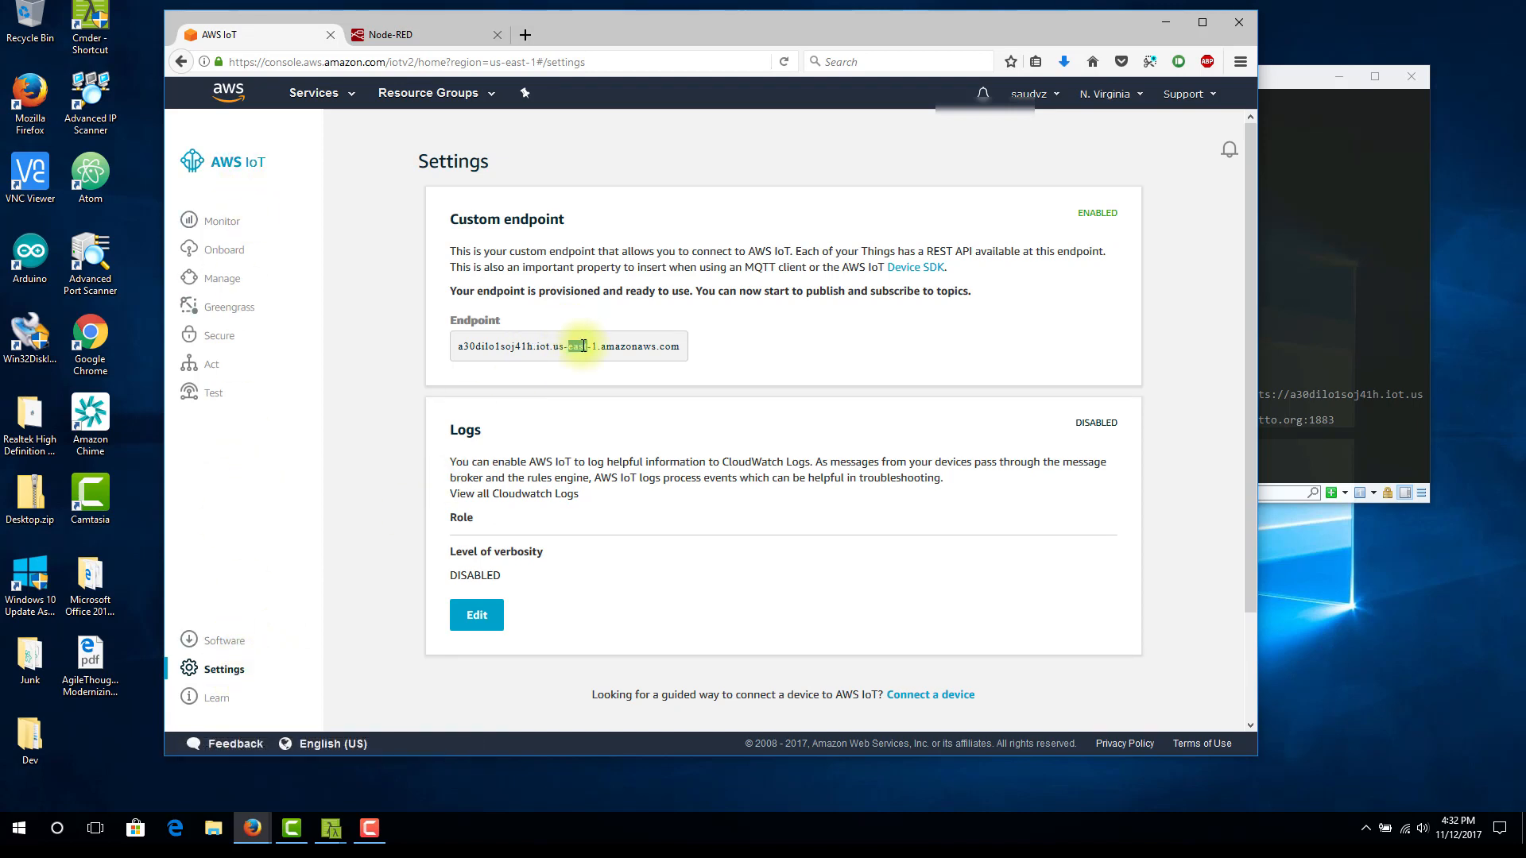
pyautogui.tripleClick(584, 346)
pyautogui.hotkey('ctrl', 'c')
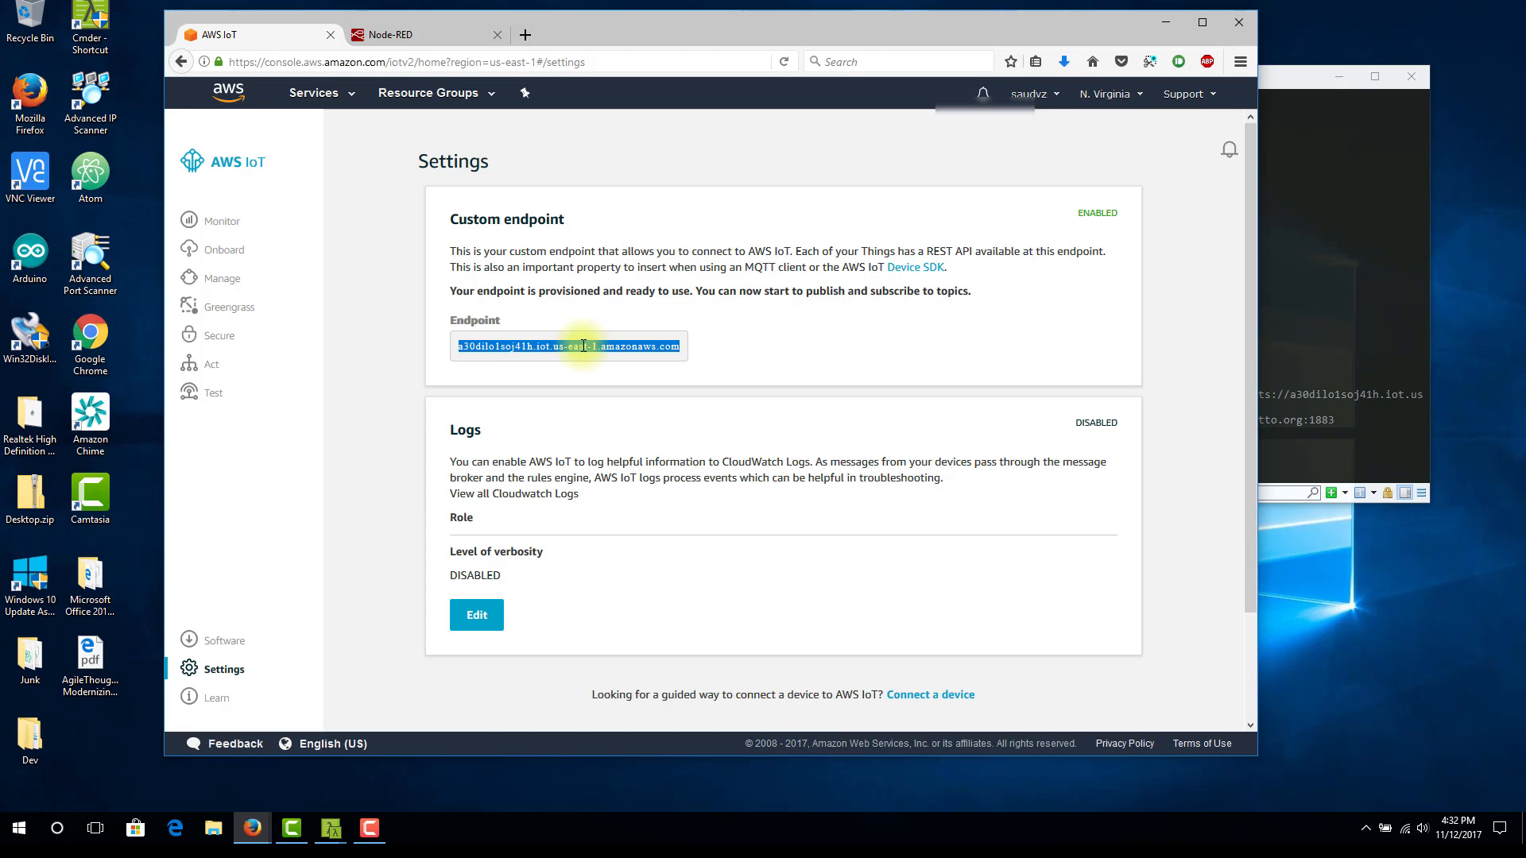
pyautogui.click(398, 35)
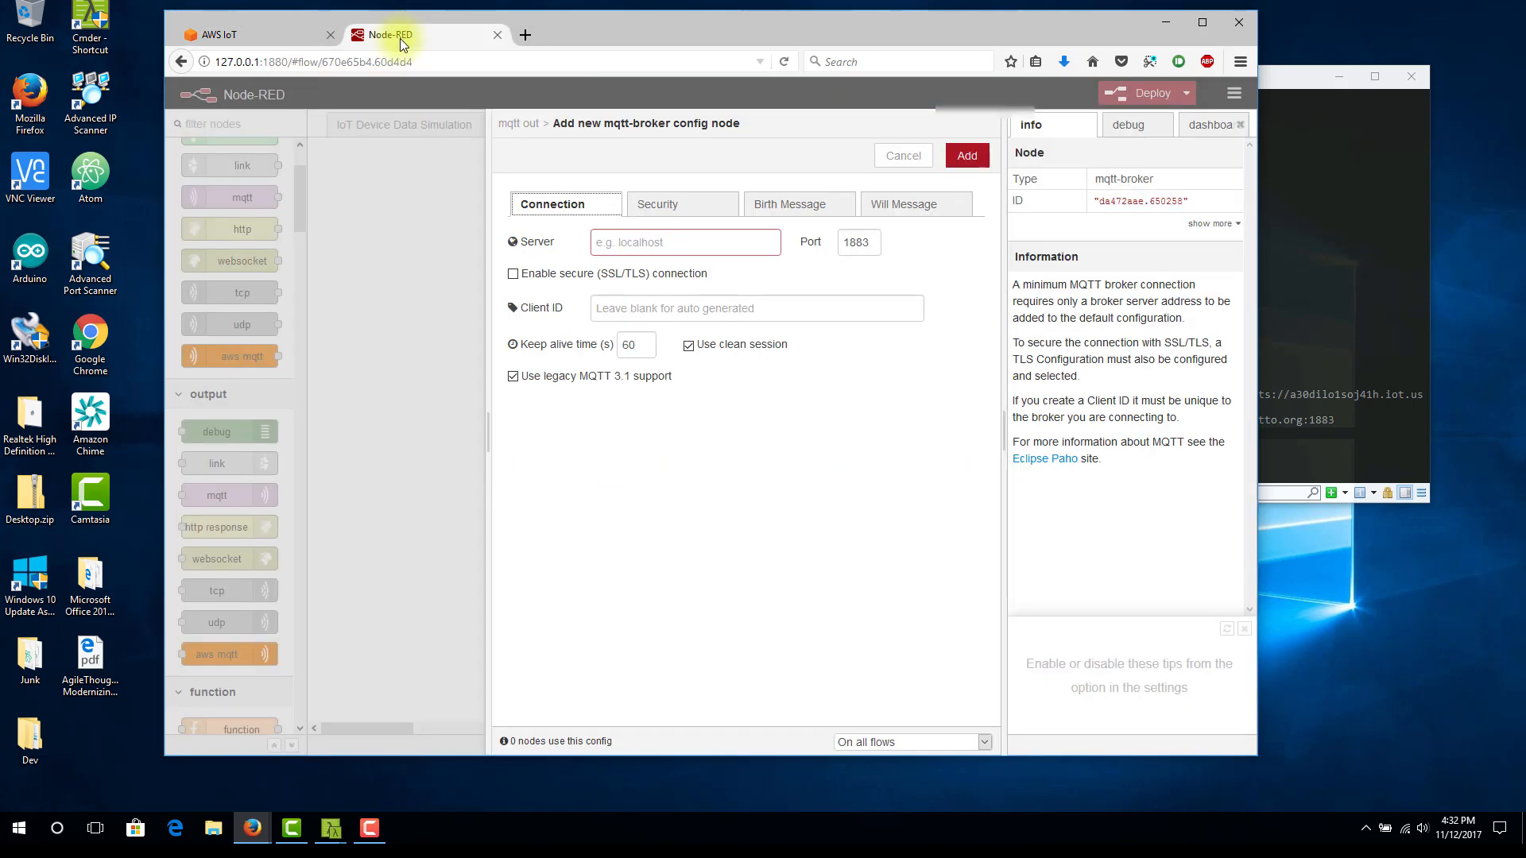
pyautogui.click(677, 243)
pyautogui.hotkey('ctrl', 'v')
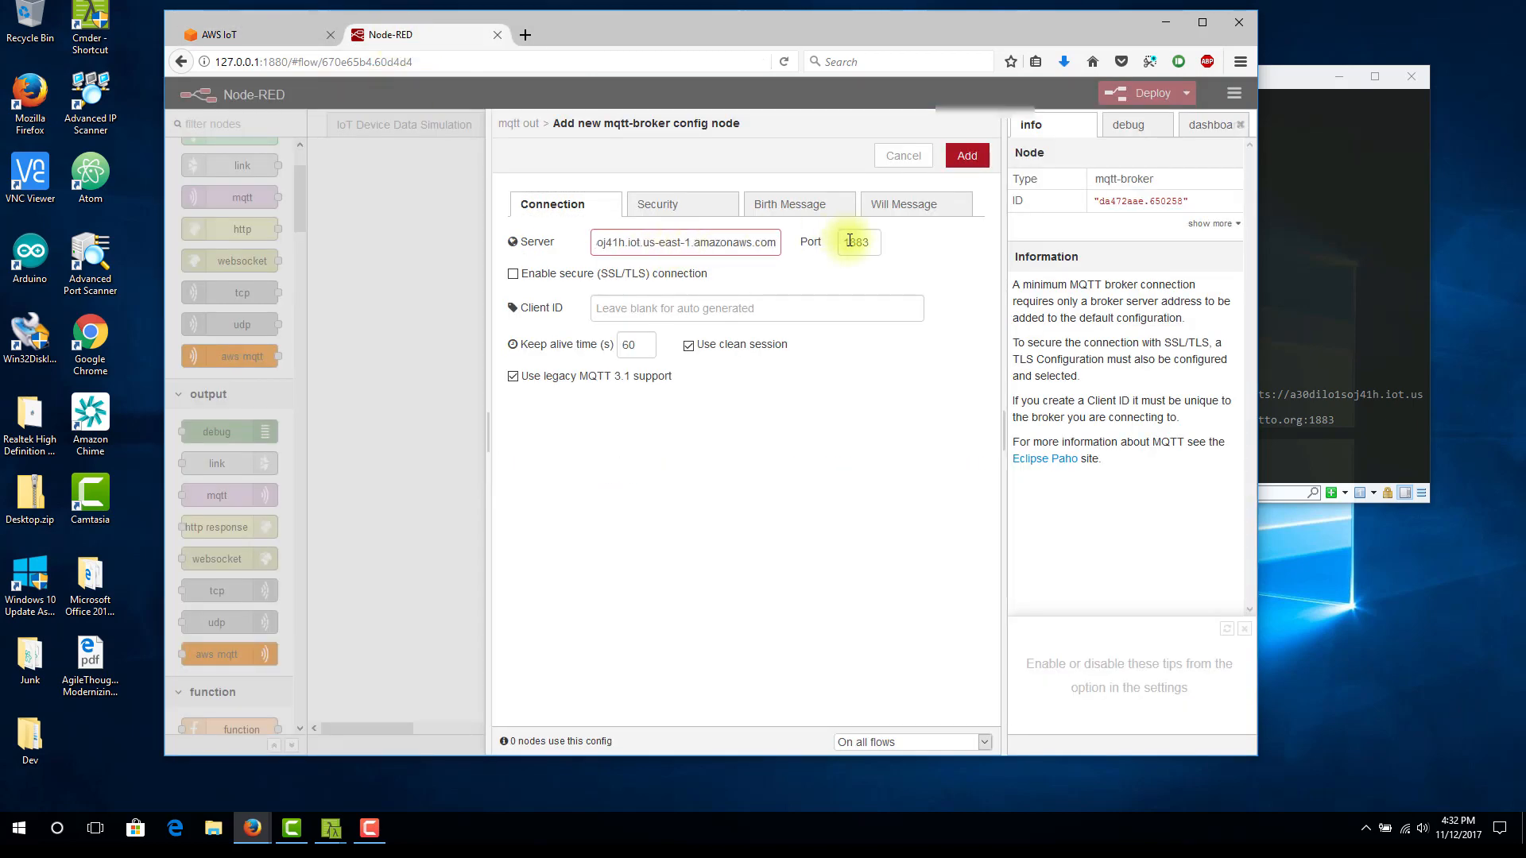
pyautogui.moveTo(849, 240); pyautogui.dragTo(835, 242)
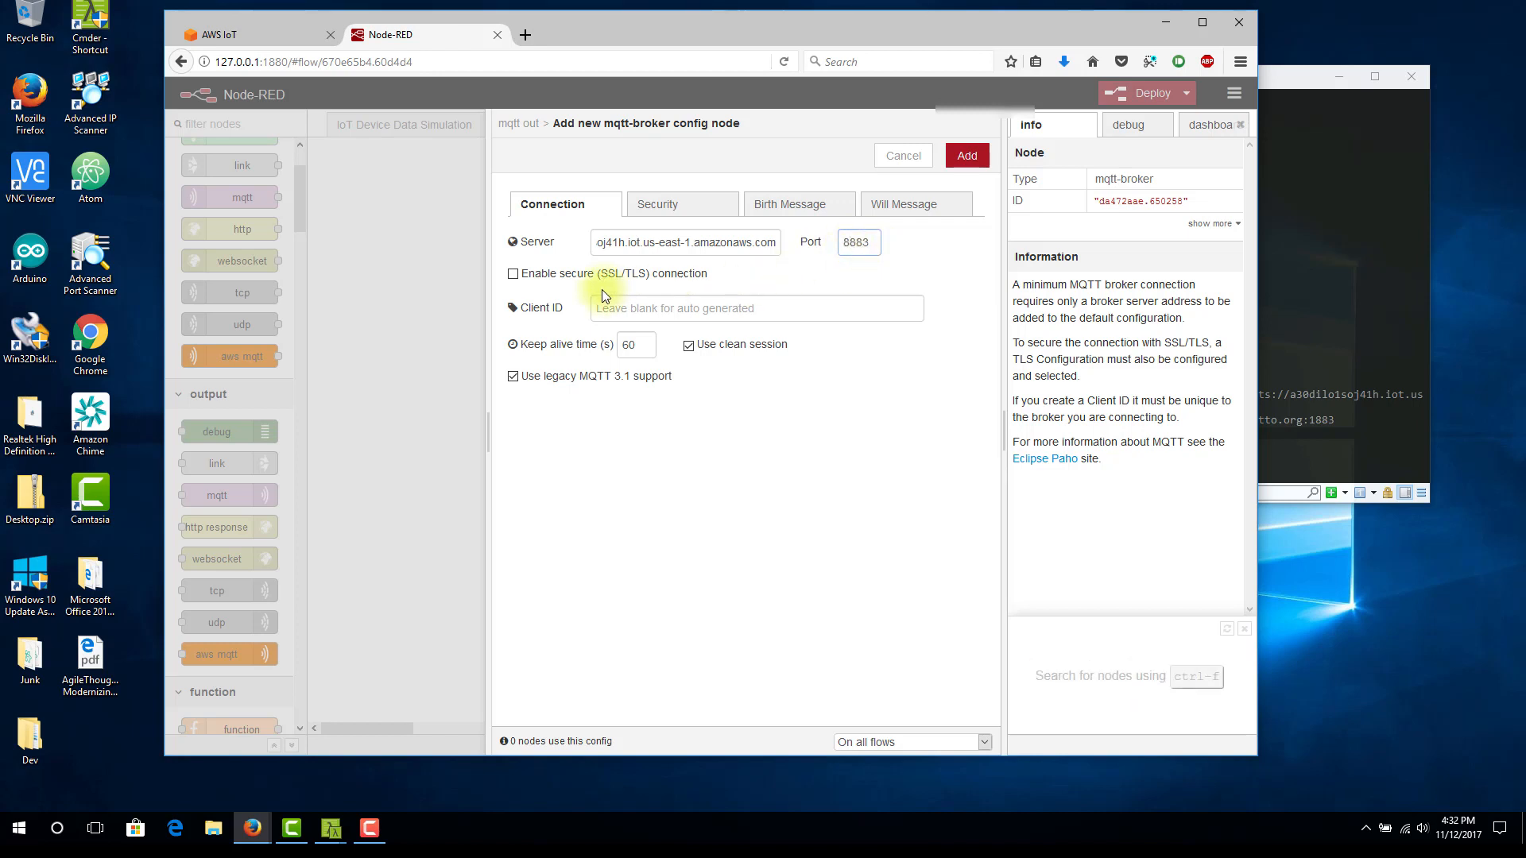
# Enable the broker's secure (SSL/TLS) connection and start a new TLS configuration that uses key and certificates from local files
pyautogui.click(531, 278)
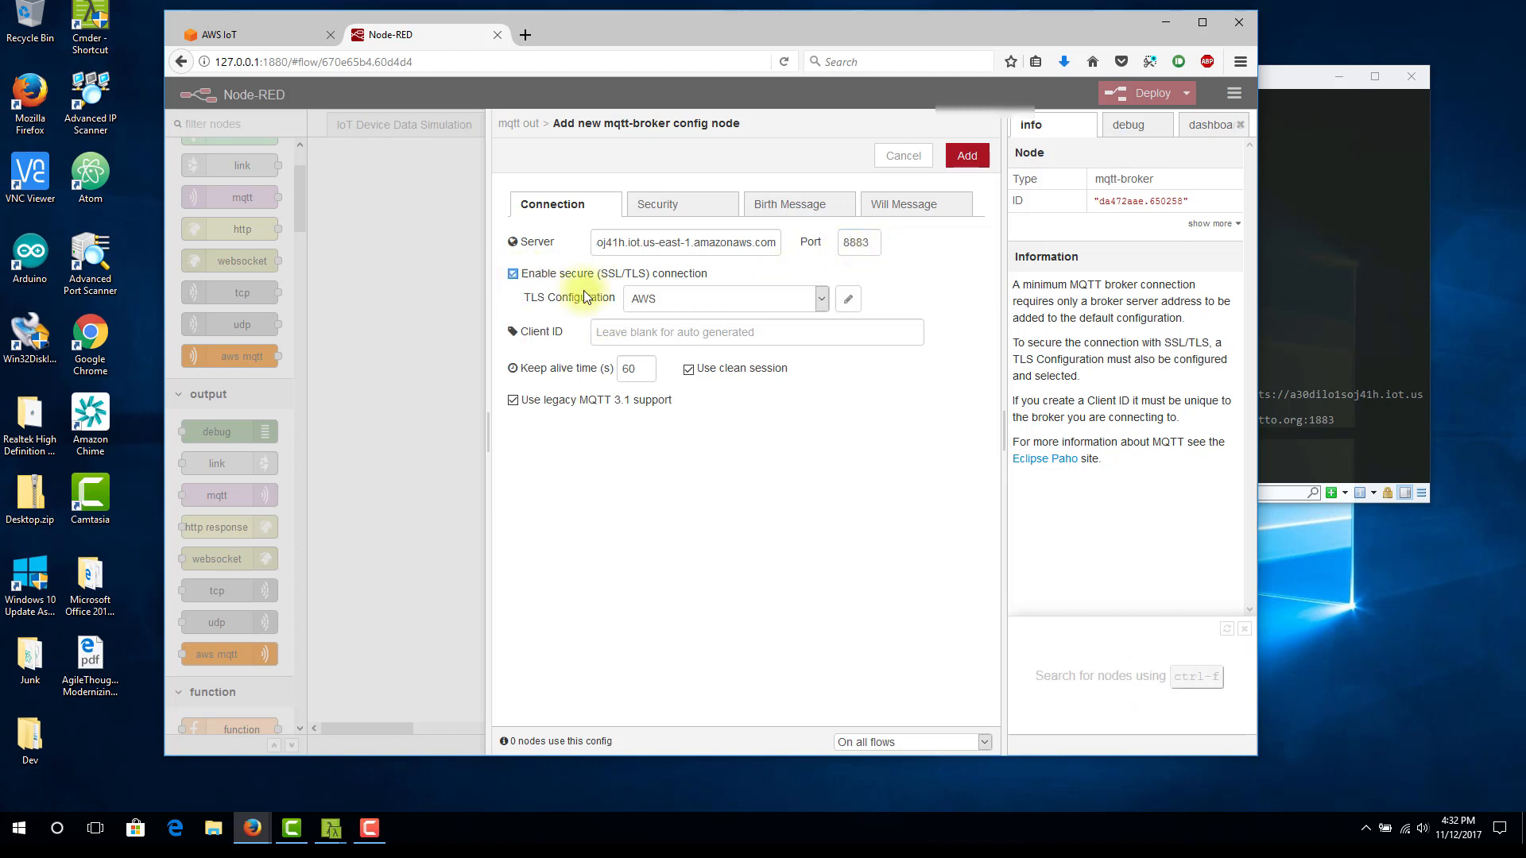
pyautogui.click(821, 301)
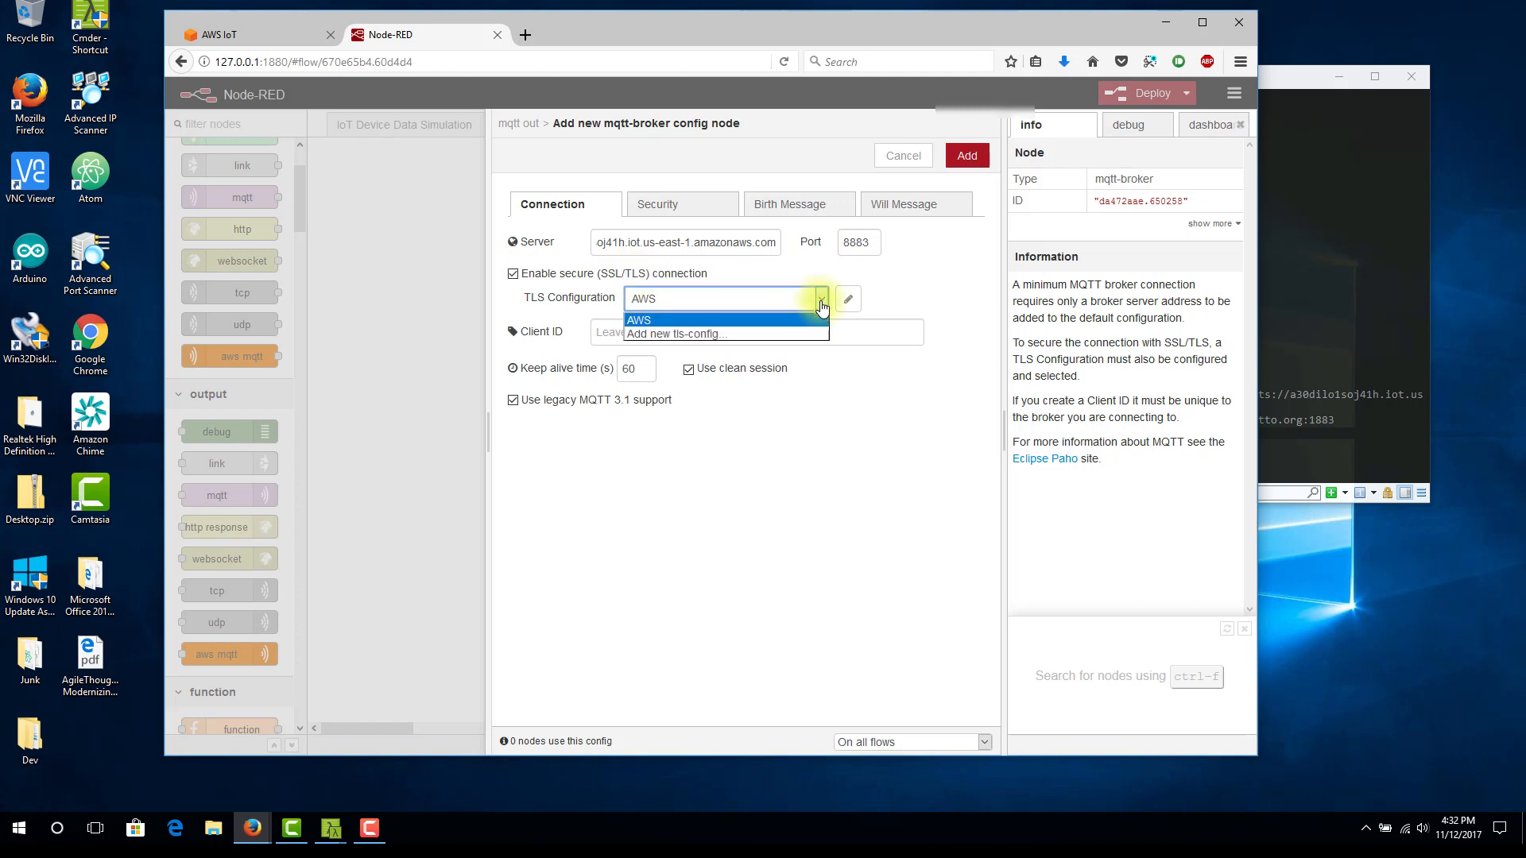
pyautogui.click(658, 335)
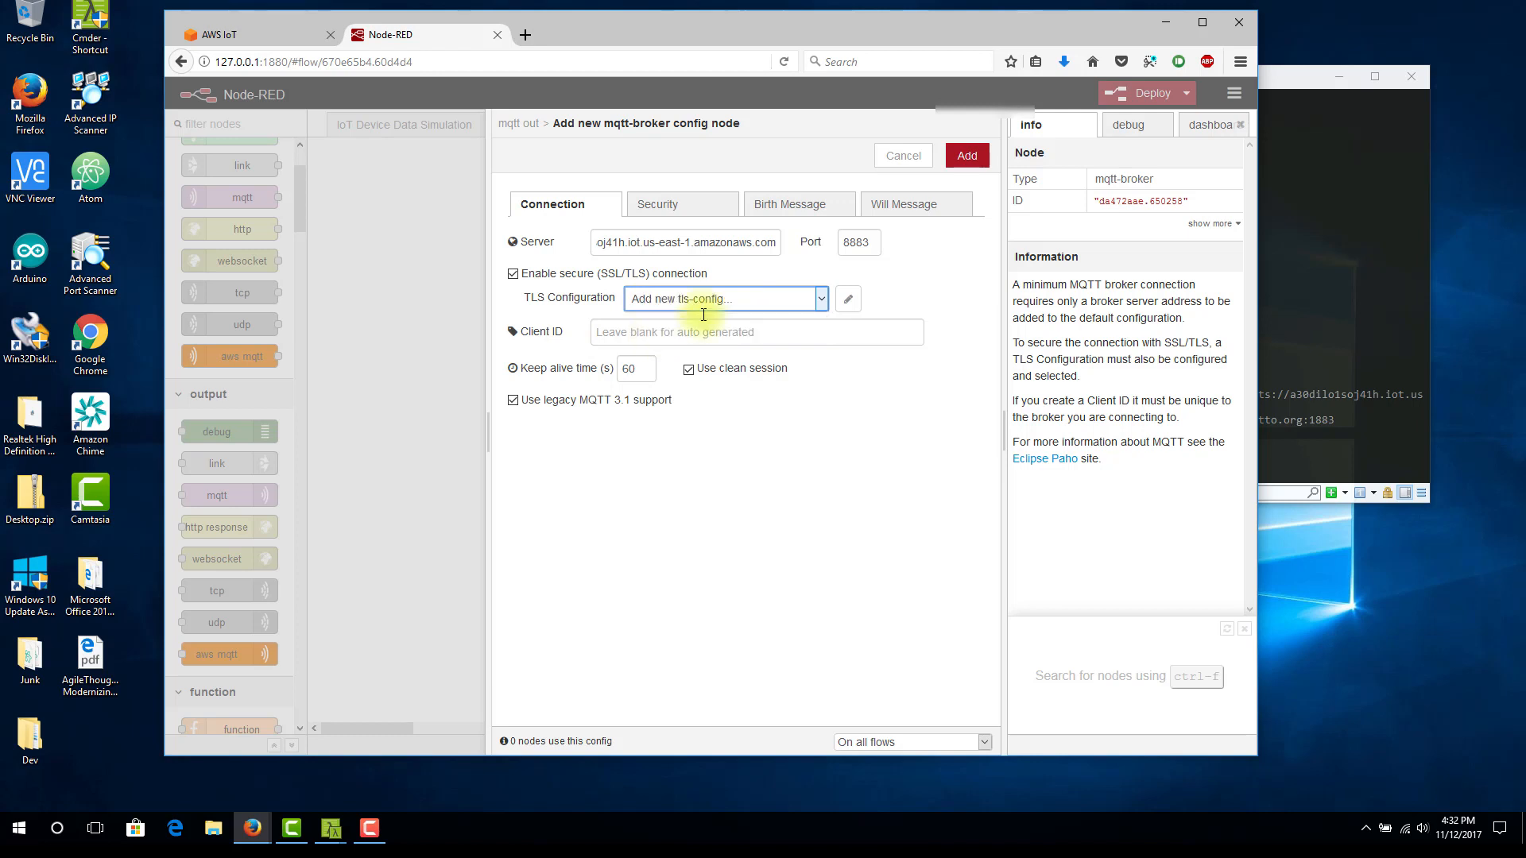
pyautogui.click(849, 299)
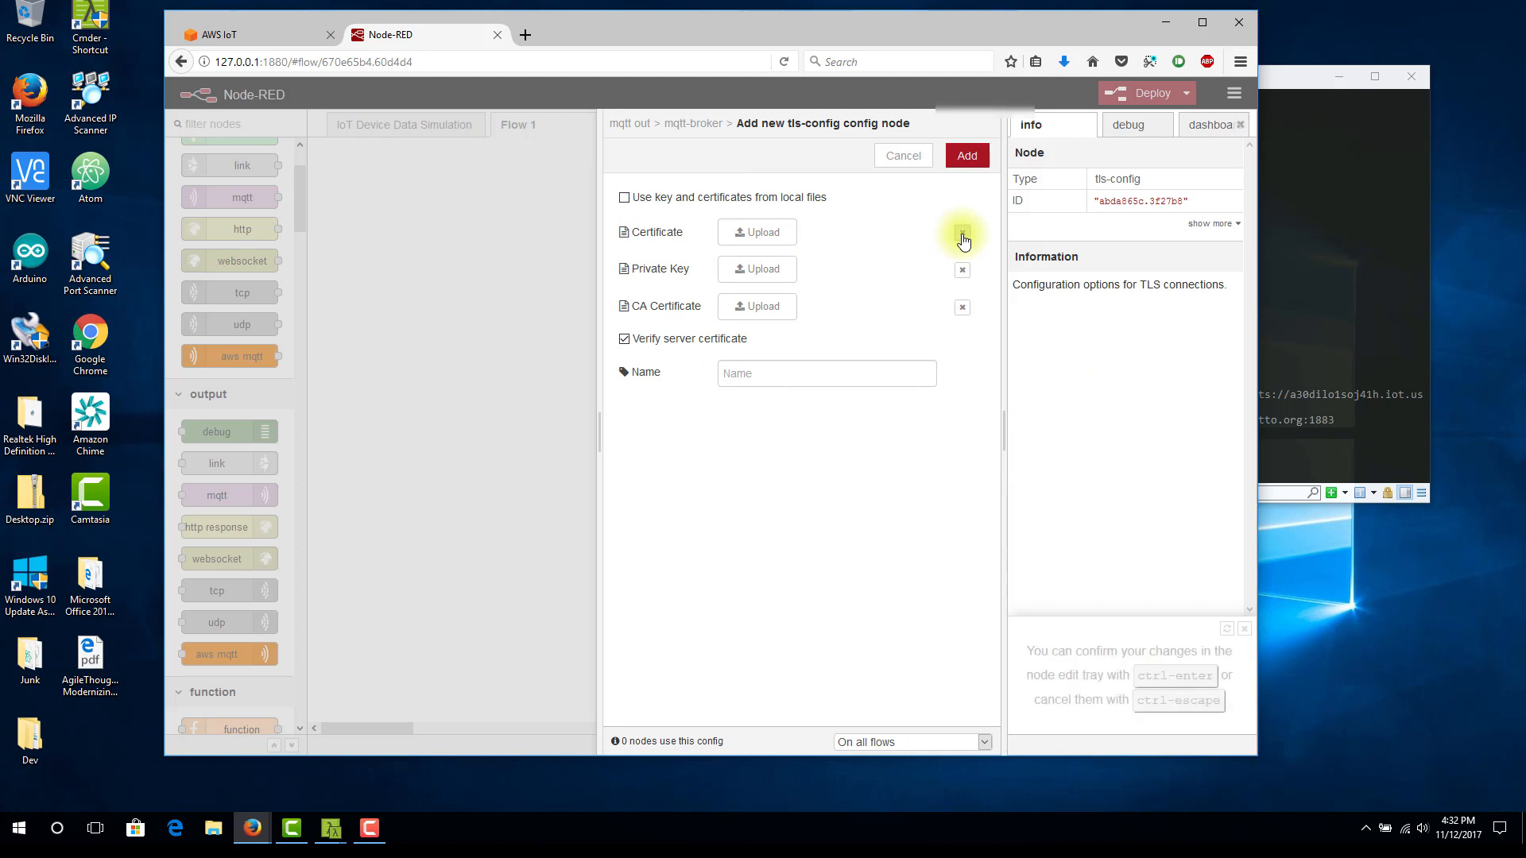
pyautogui.click(625, 197)
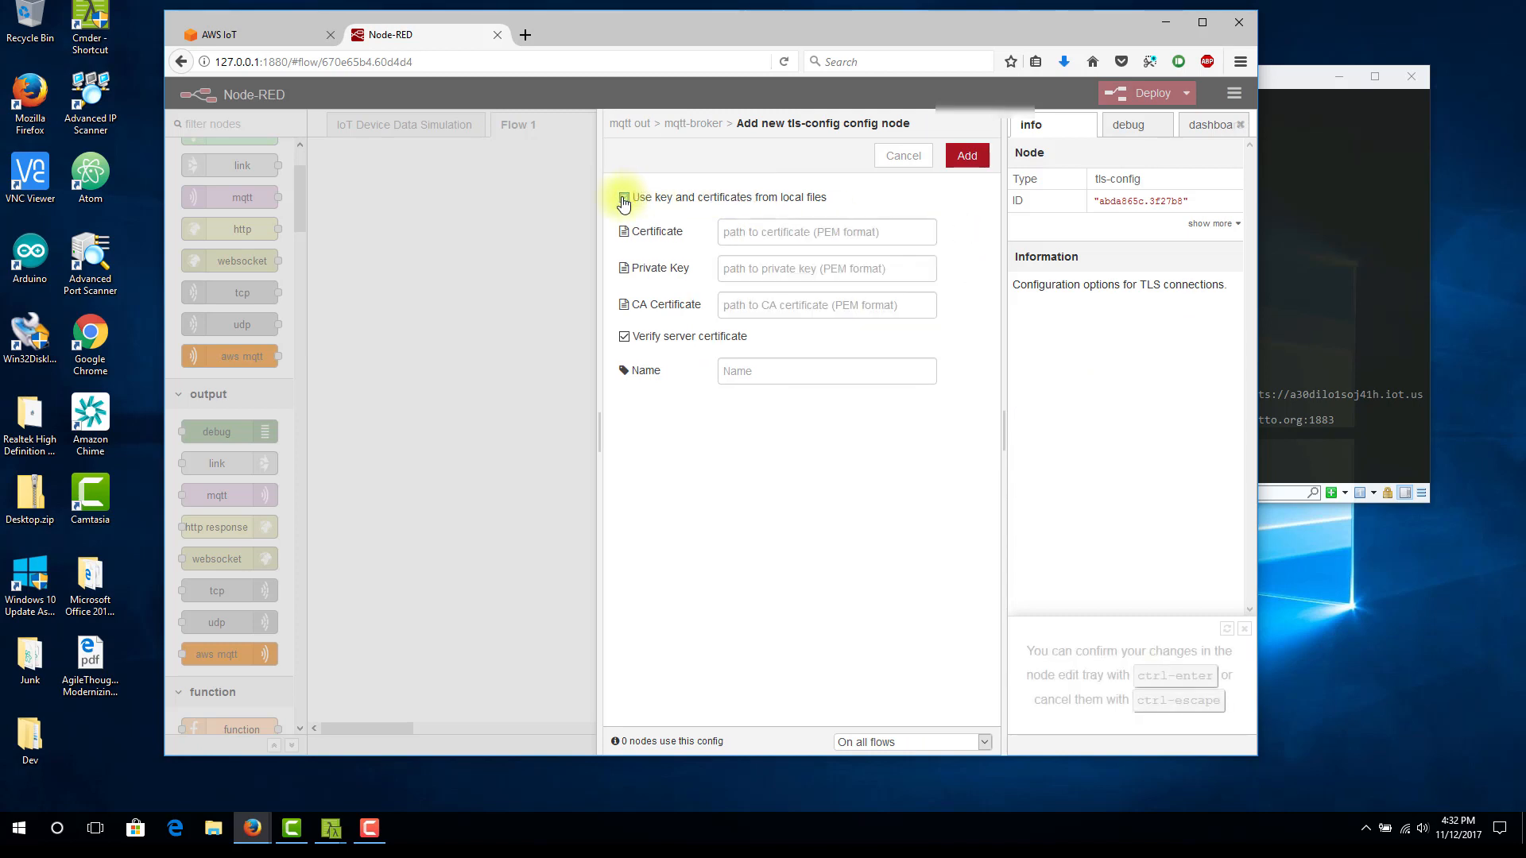
# Open the Desktop\Dev\AWS\Certs folder in File Explorer, widen its file name column to view the certificate files, and return to the TLS configuration
pyautogui.click(760, 237)
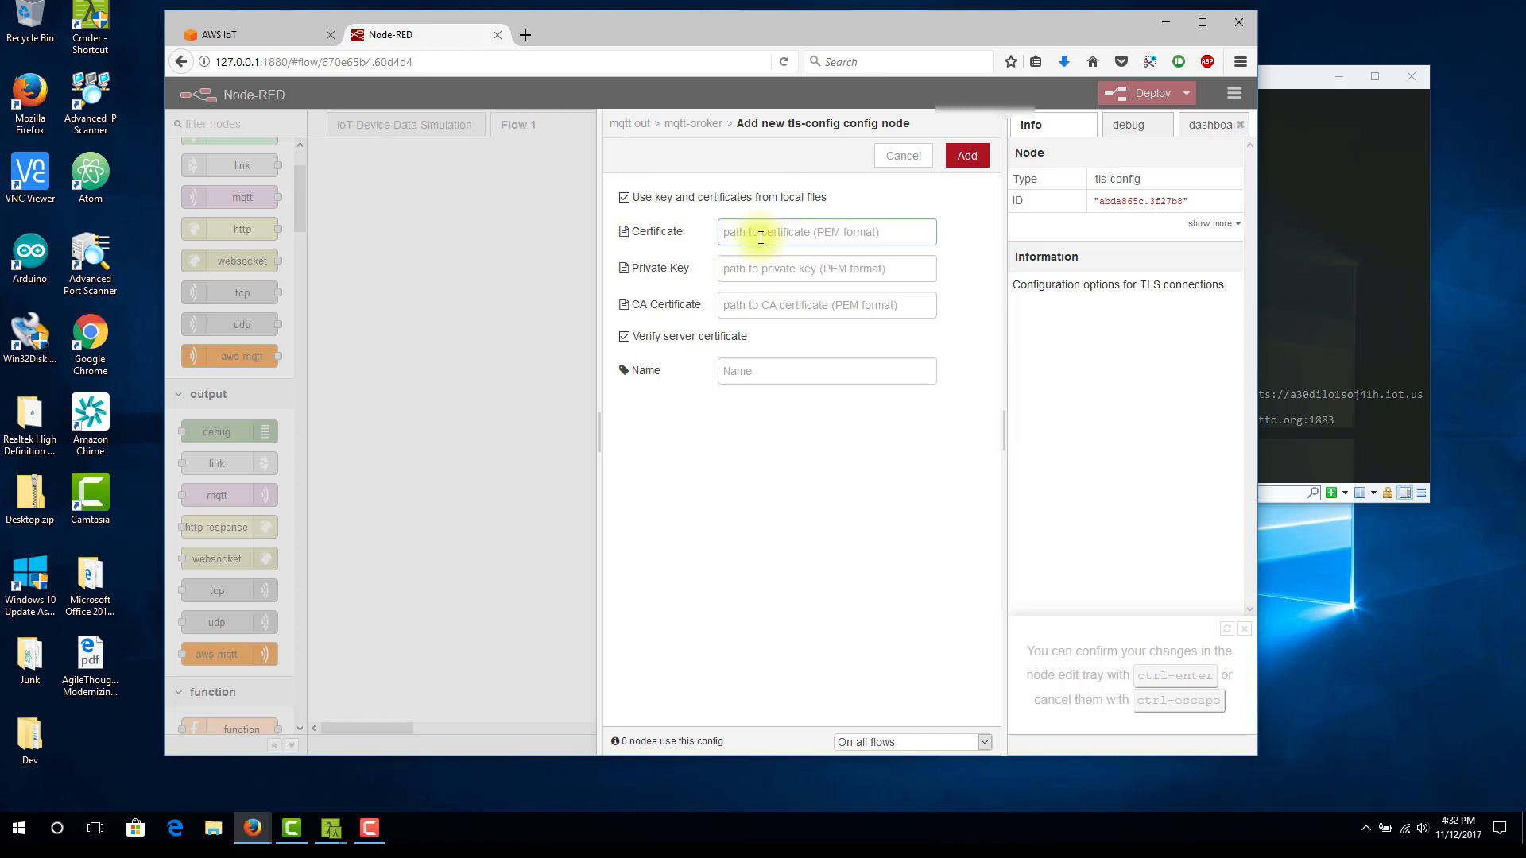
pyautogui.click(211, 825)
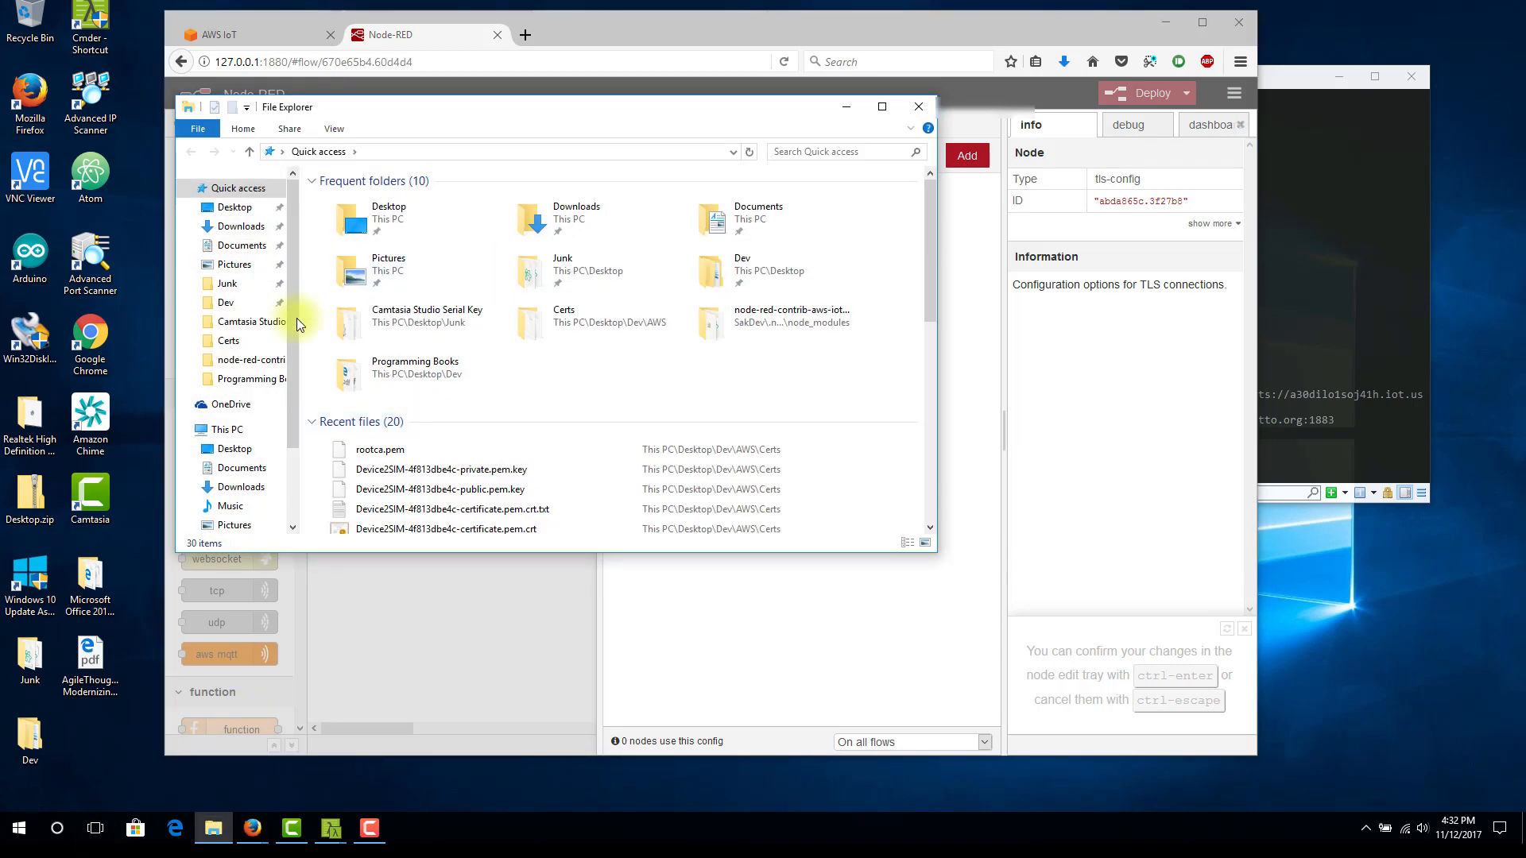
pyautogui.click(251, 302)
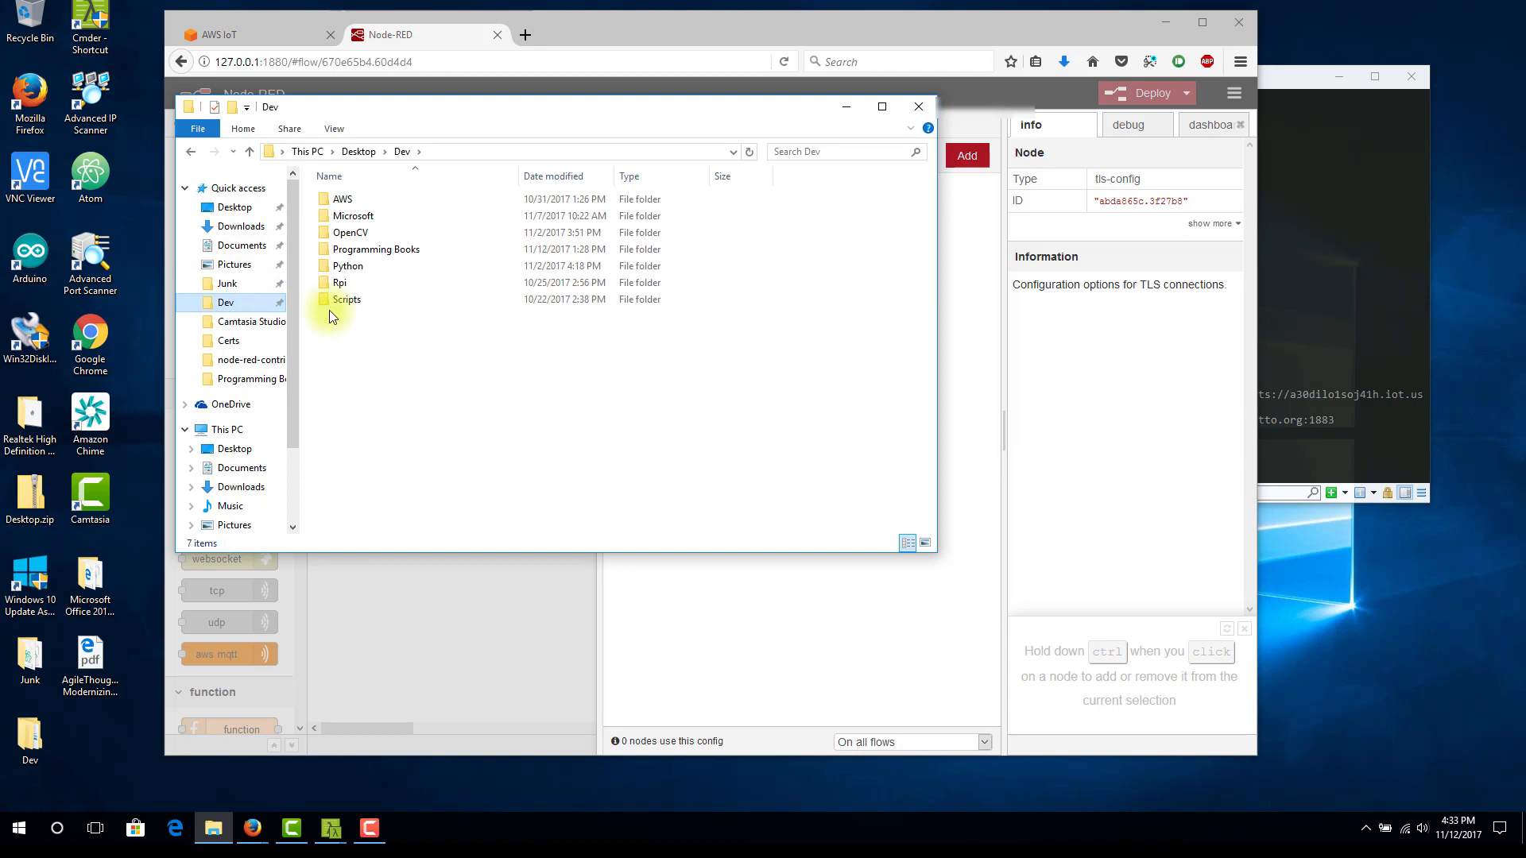
pyautogui.doubleClick(342, 200)
pyautogui.doubleClick(348, 202)
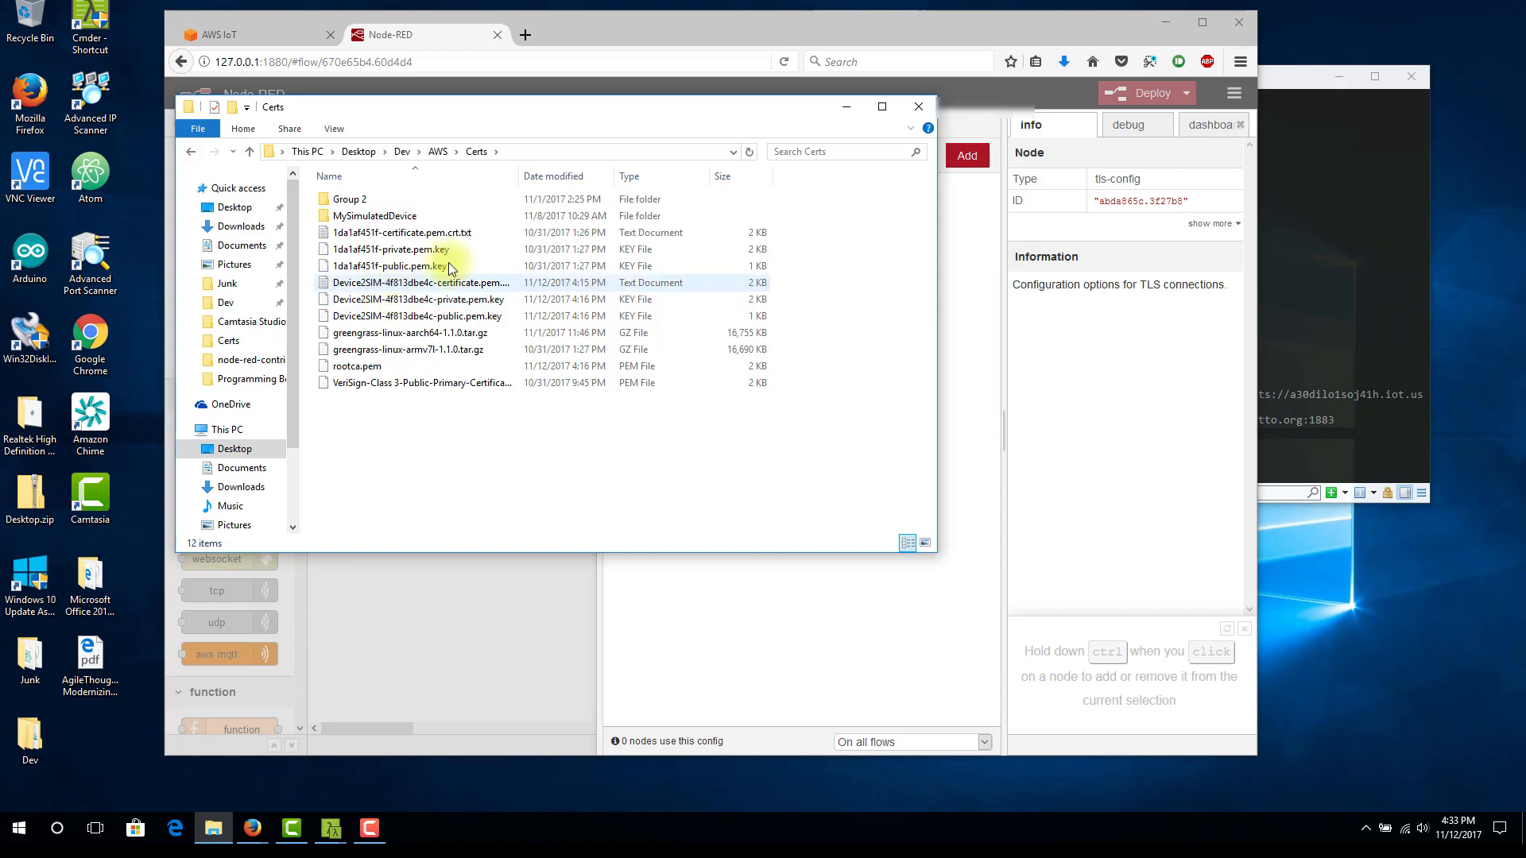
pyautogui.moveTo(519, 174); pyautogui.dragTo(586, 172)
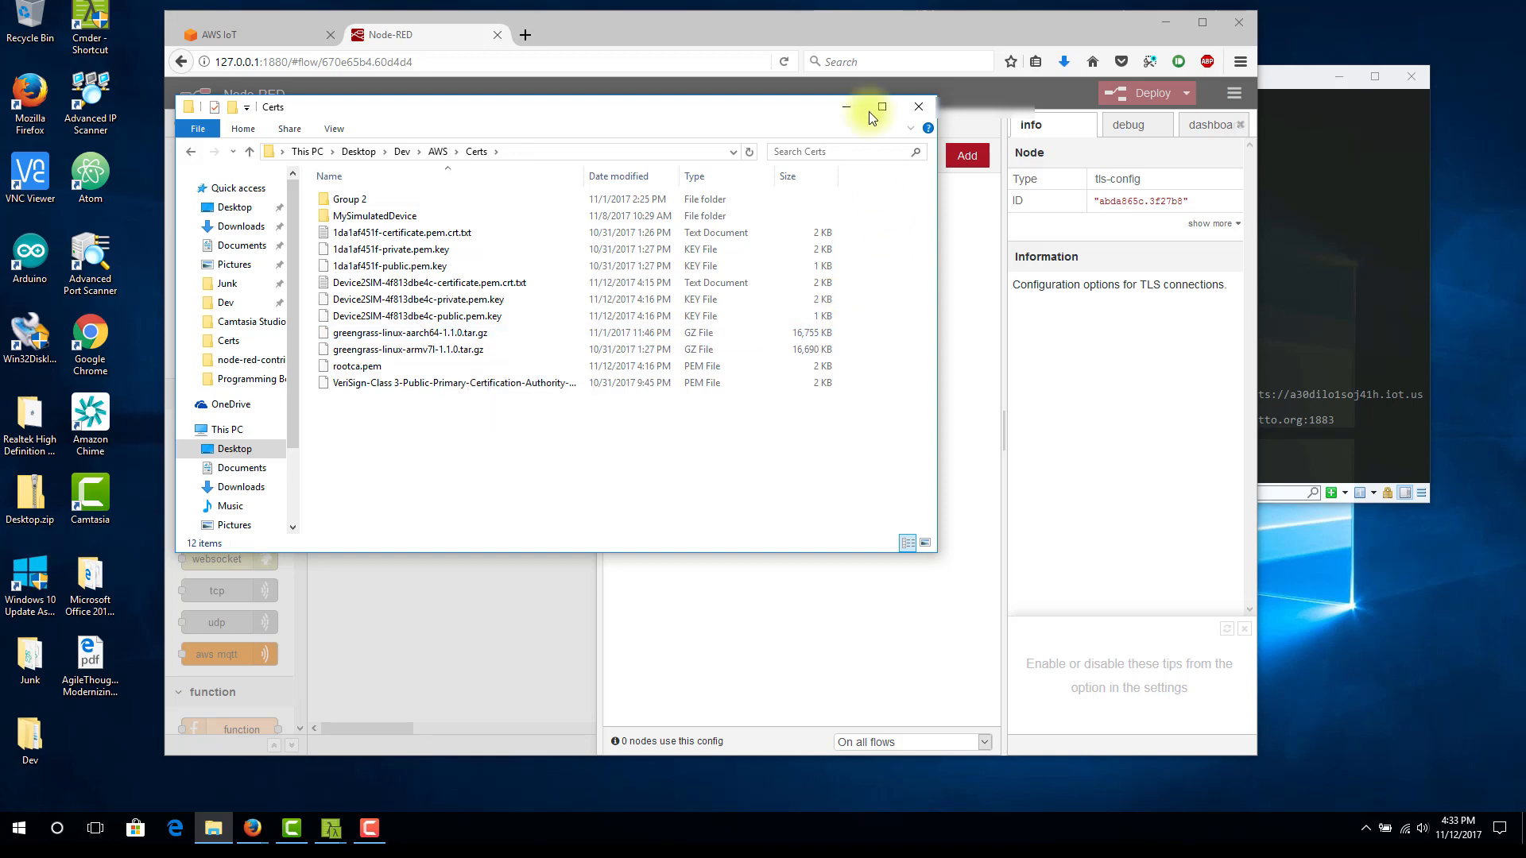
pyautogui.click(847, 106)
pyautogui.click(720, 306)
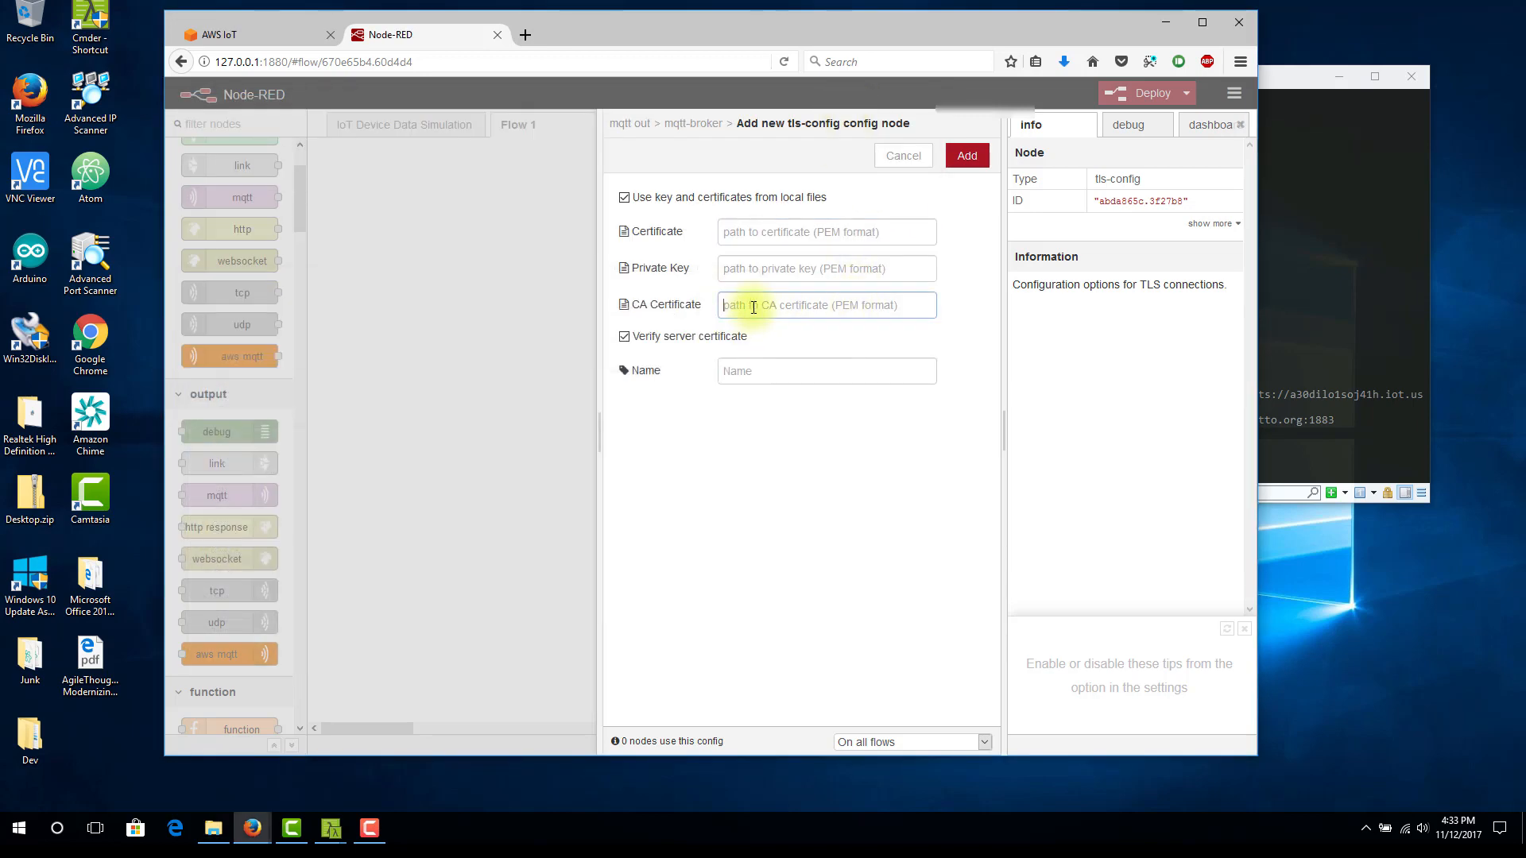
# Copy the Certs folder's full path and set the TLS configuration's CA Certificate to that path followed by \rootca.pem
pyautogui.click(213, 828)
pyautogui.click(521, 151)
pyautogui.click(543, 151)
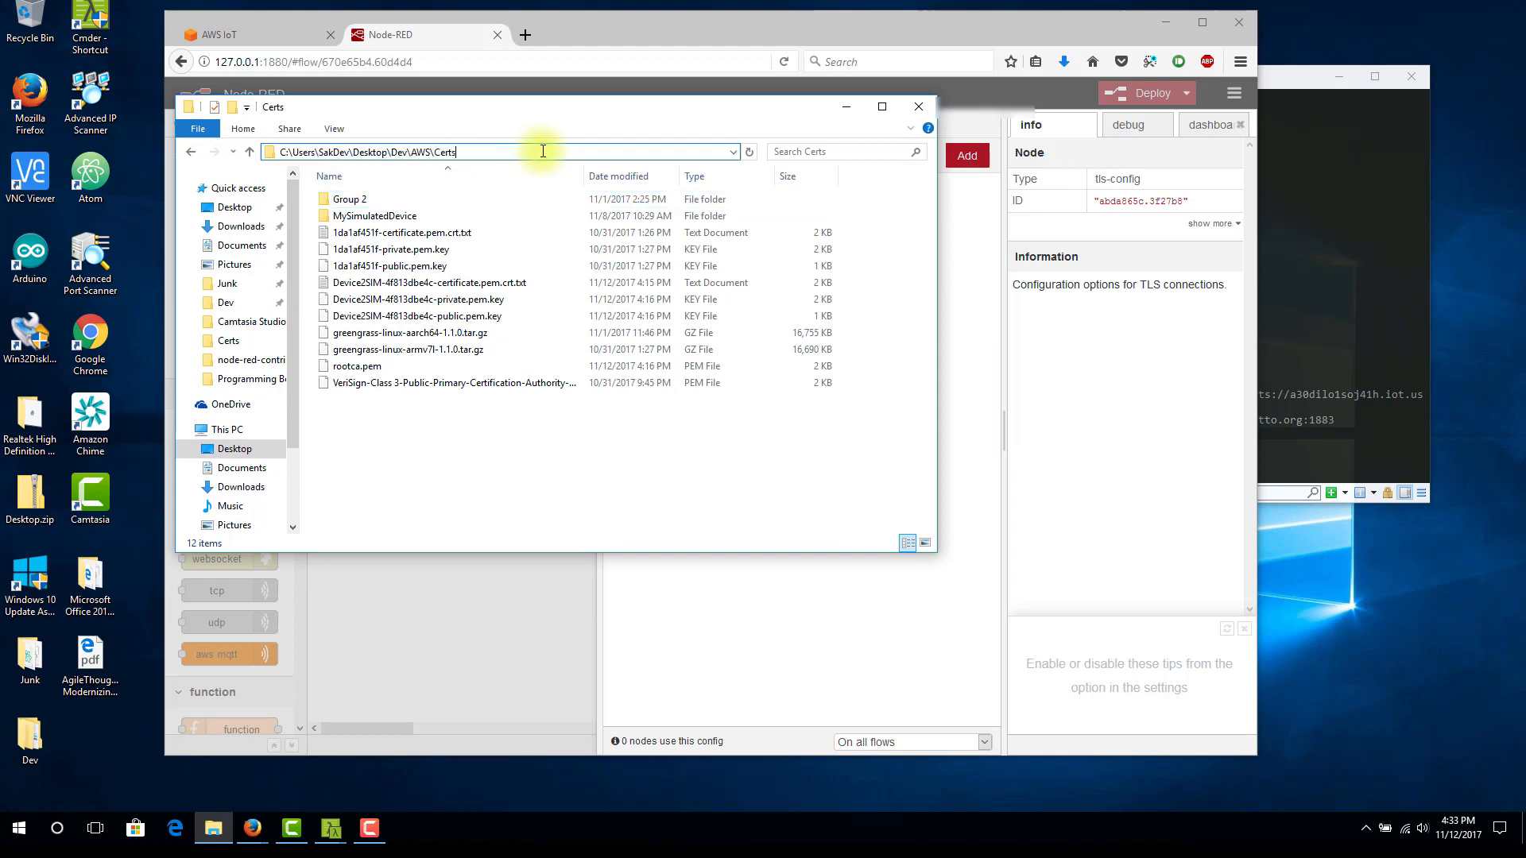
pyautogui.moveTo(543, 151); pyautogui.dragTo(267, 159)
pyautogui.hotkey('ctrl', 'c')
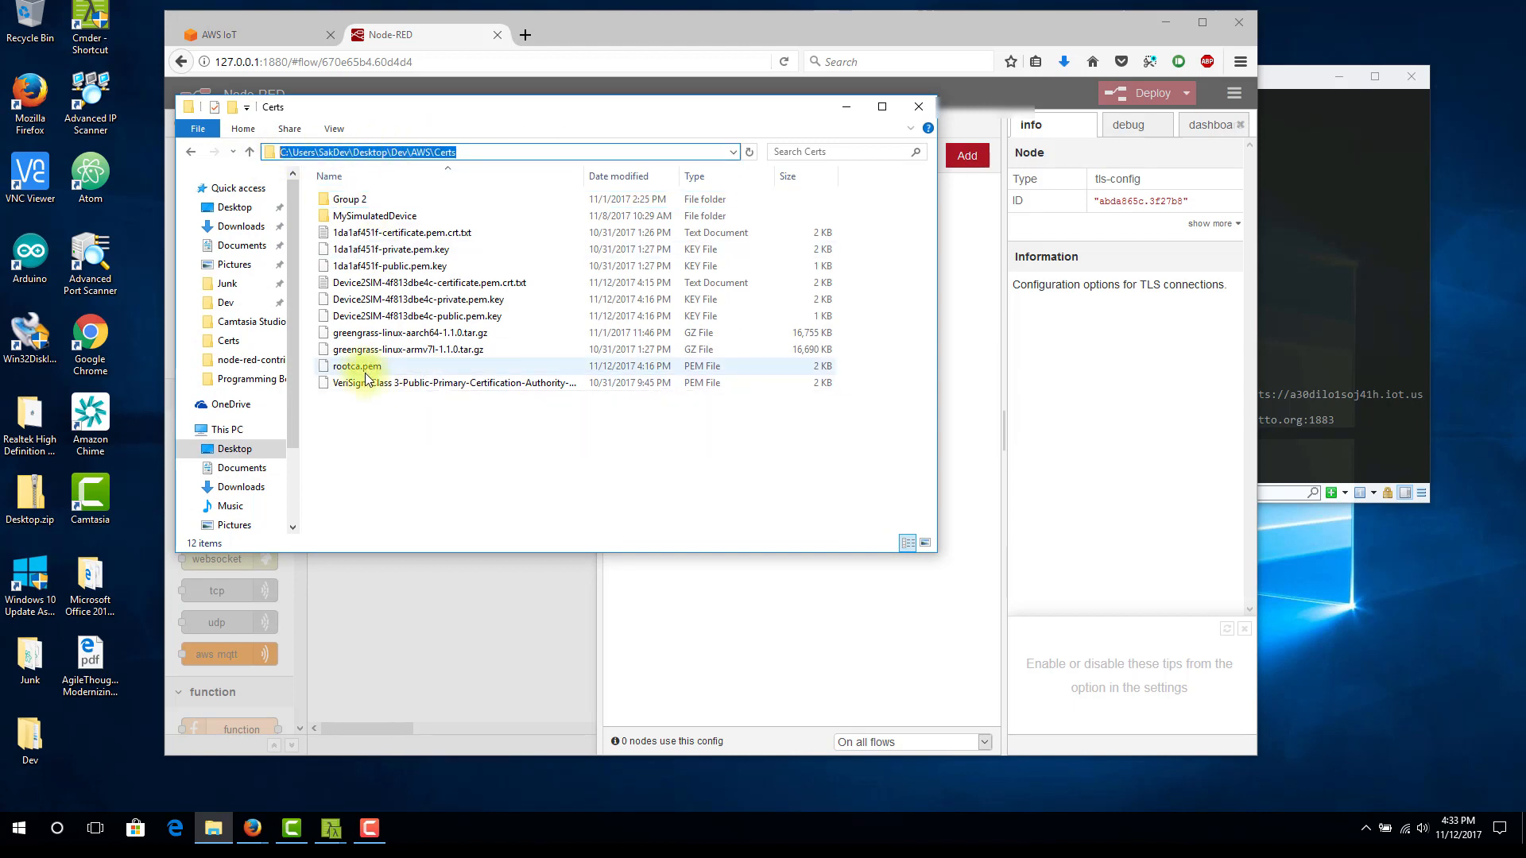
pyautogui.click(747, 582)
pyautogui.click(779, 298)
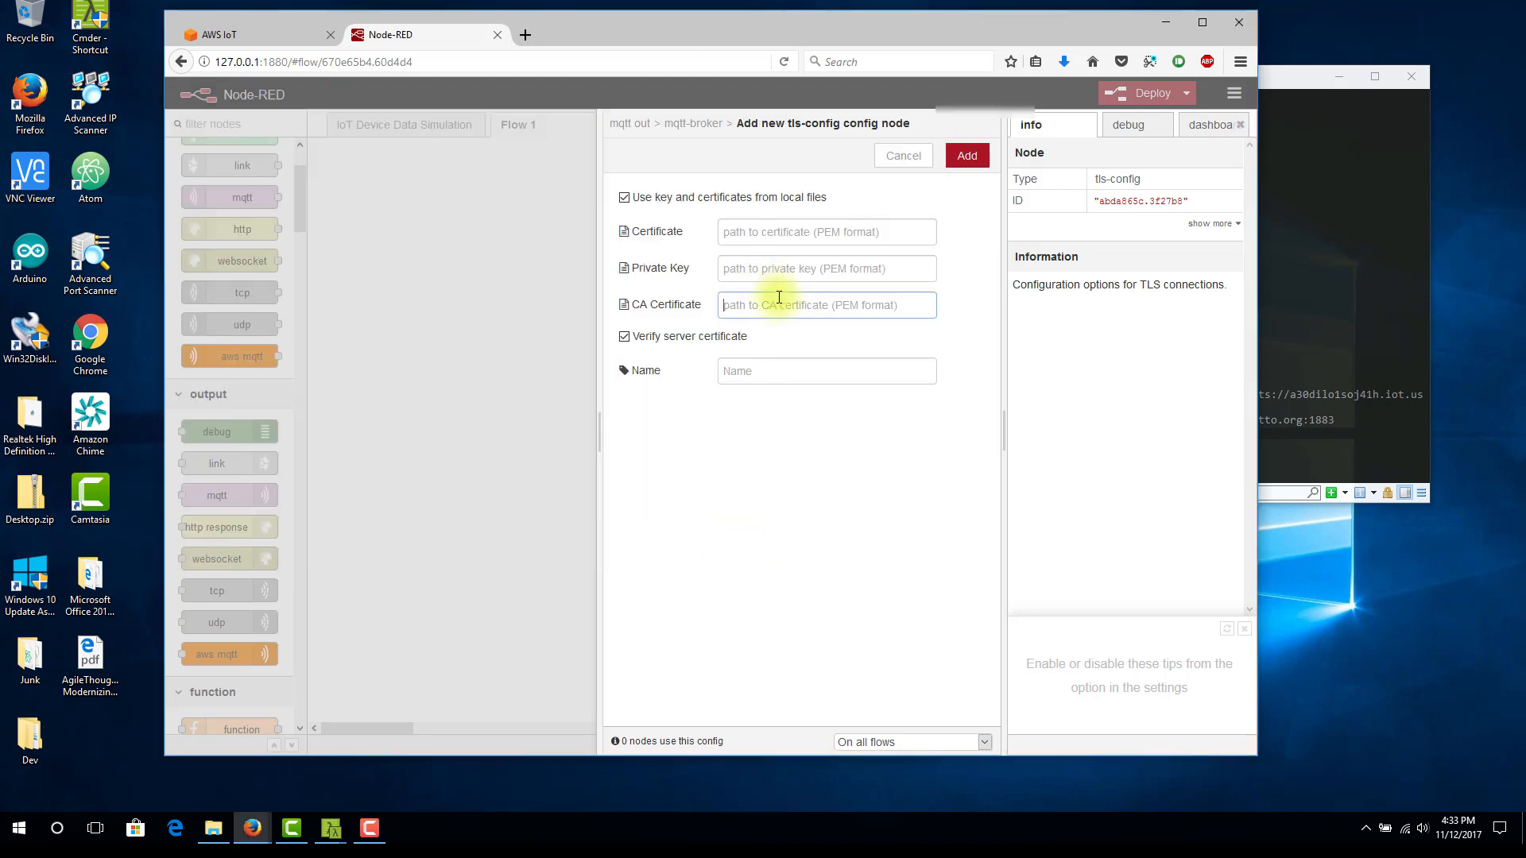
pyautogui.hotkey('ctrl', 'v')
pyautogui.write('\\roo')
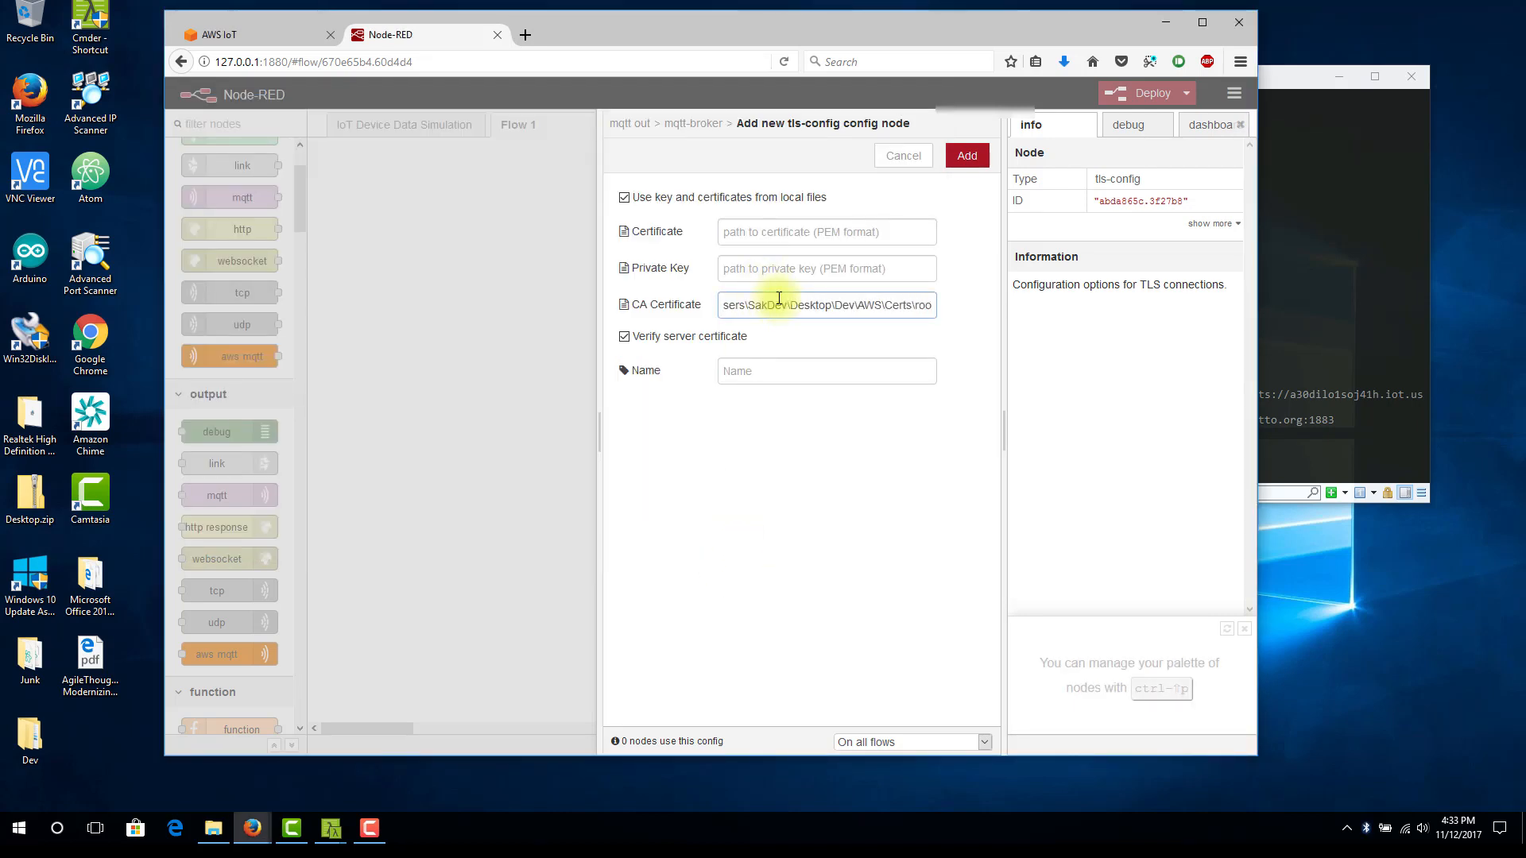
pyautogui.write('tca.')
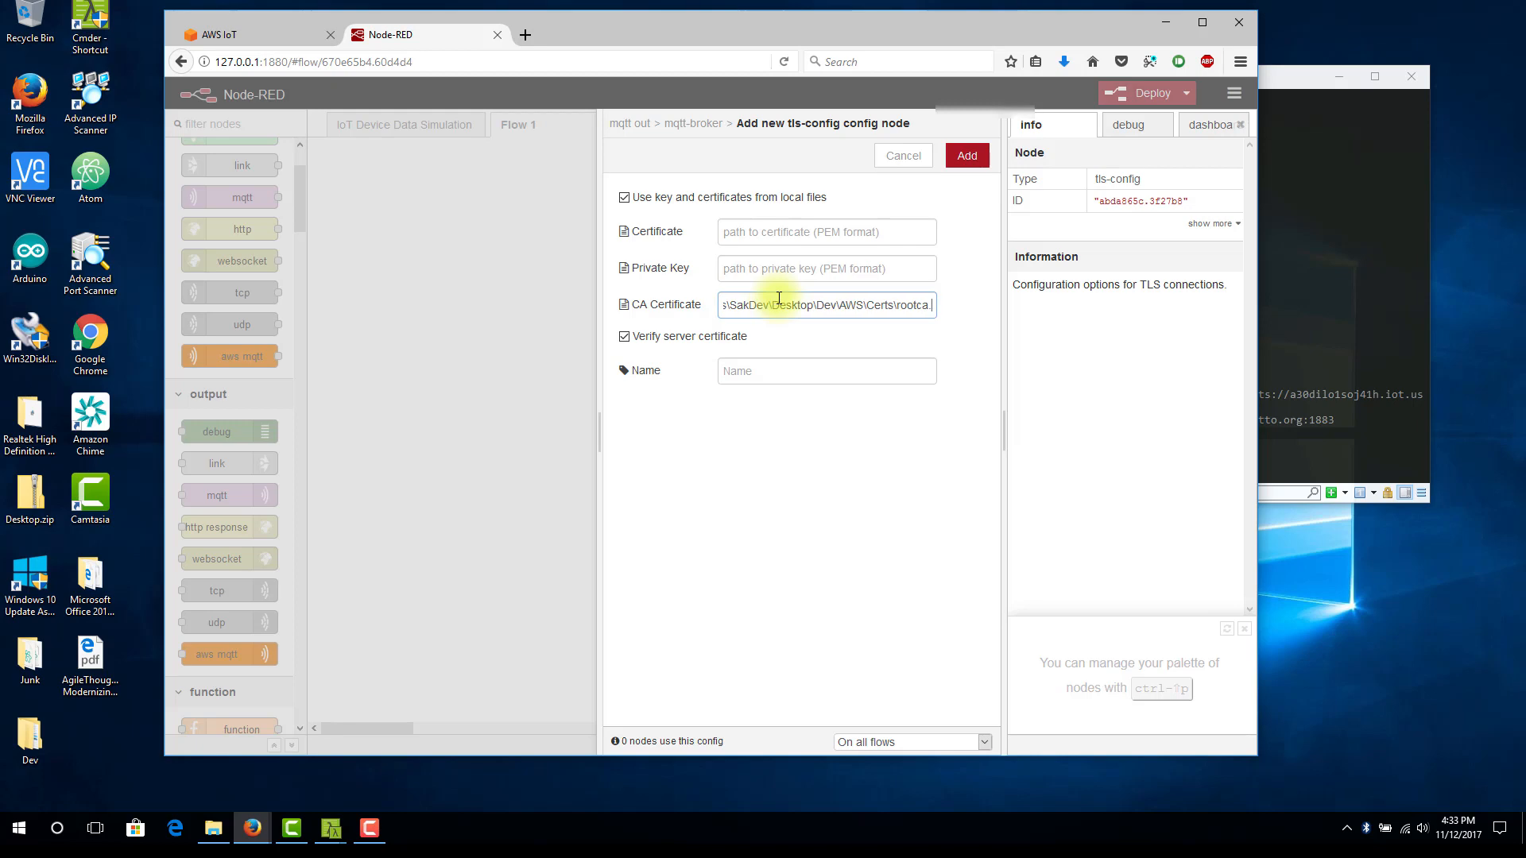
pyautogui.write('pem')
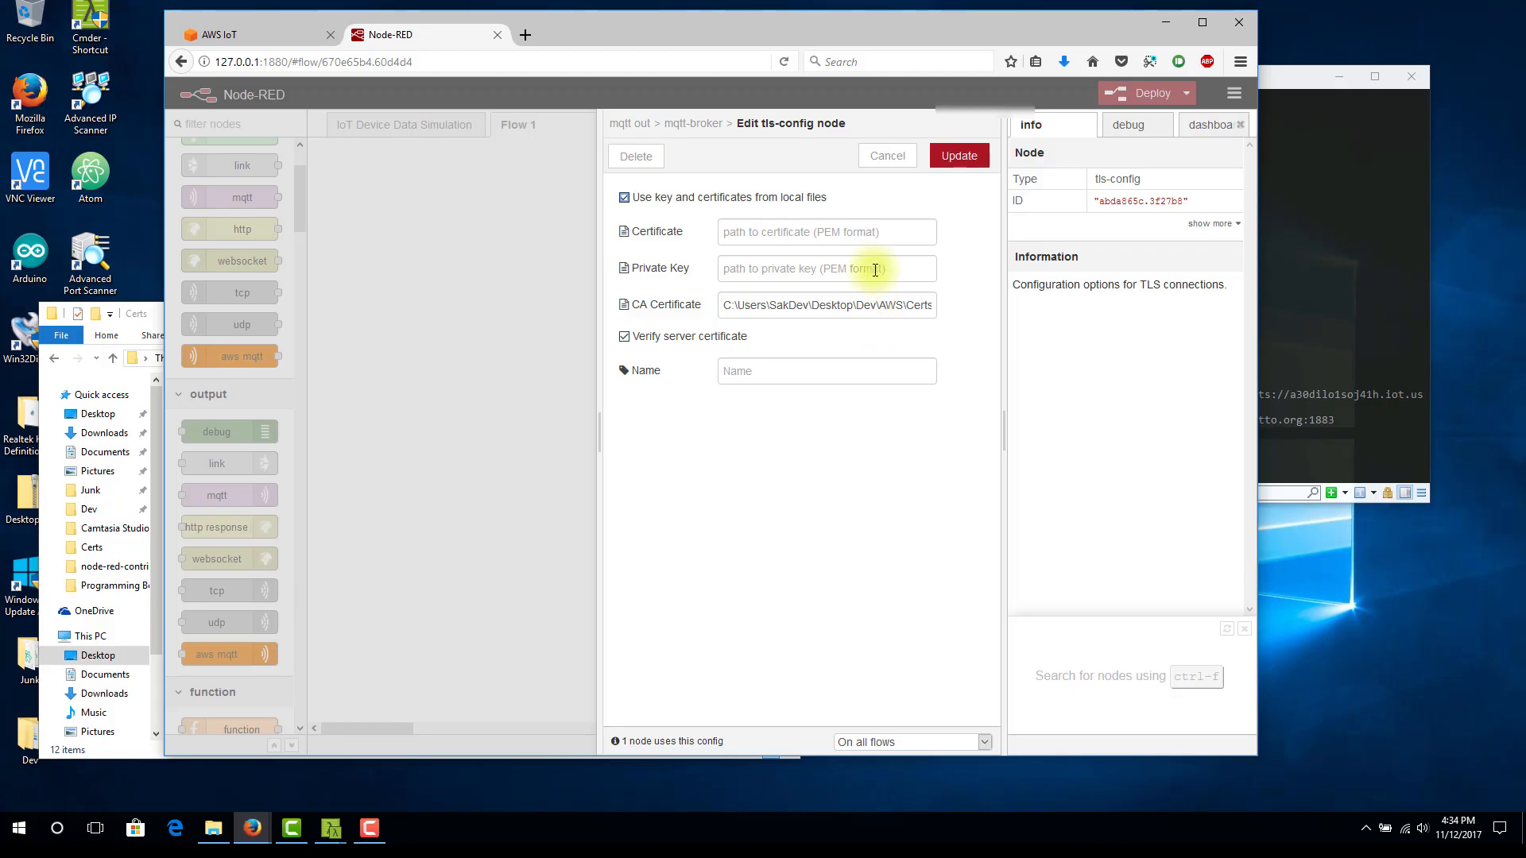
# Set the Private Key path to Device2SIM-4f813dbe4c-private.pem.key in the same Certs folder, copying the folder path and the file name
pyautogui.click(843, 276)
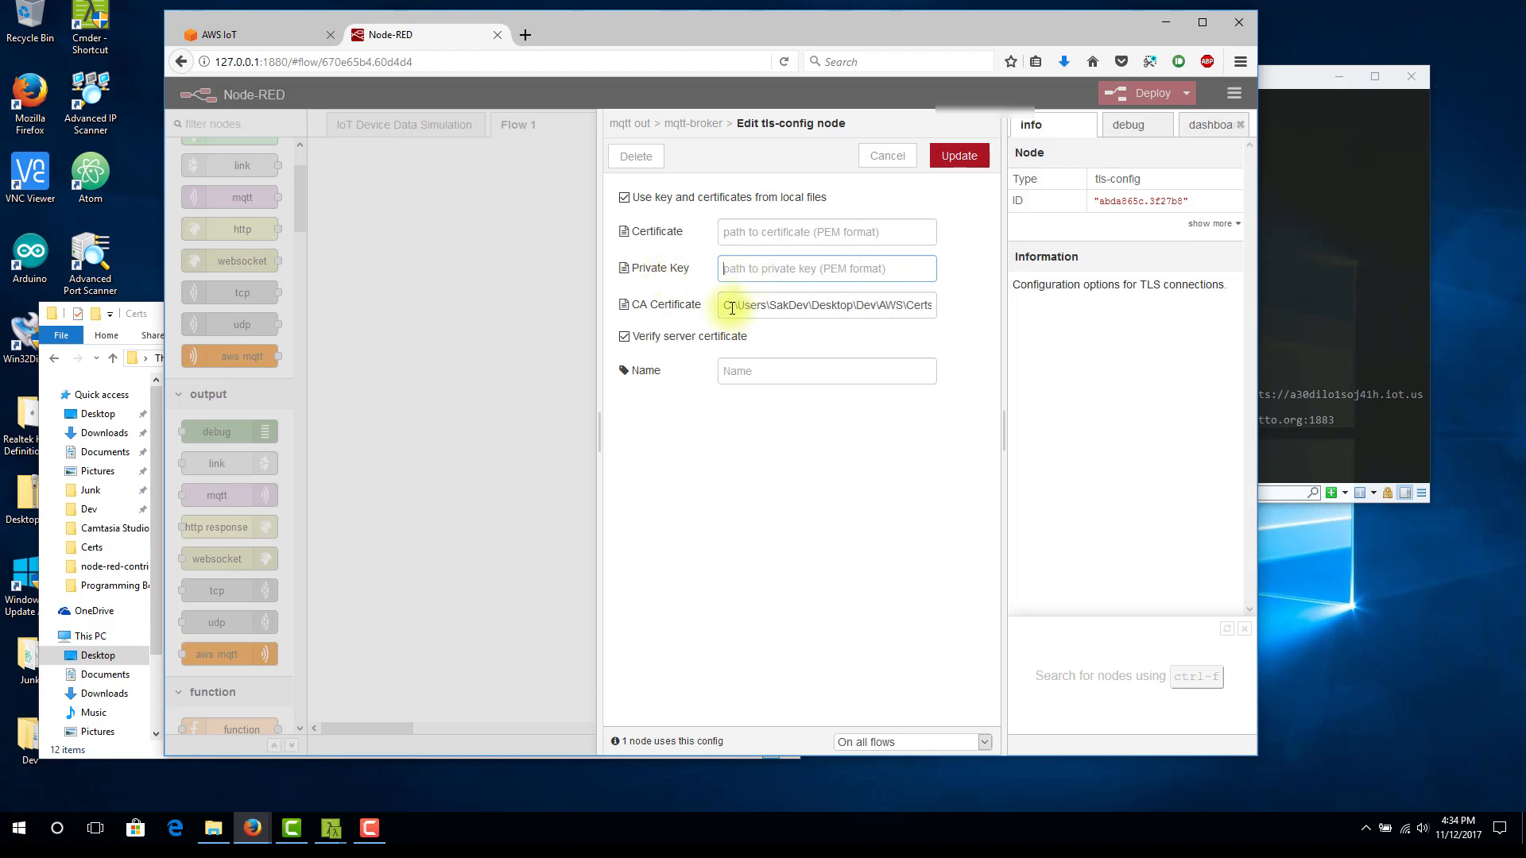
pyautogui.moveTo(732, 309); pyautogui.dragTo(876, 307)
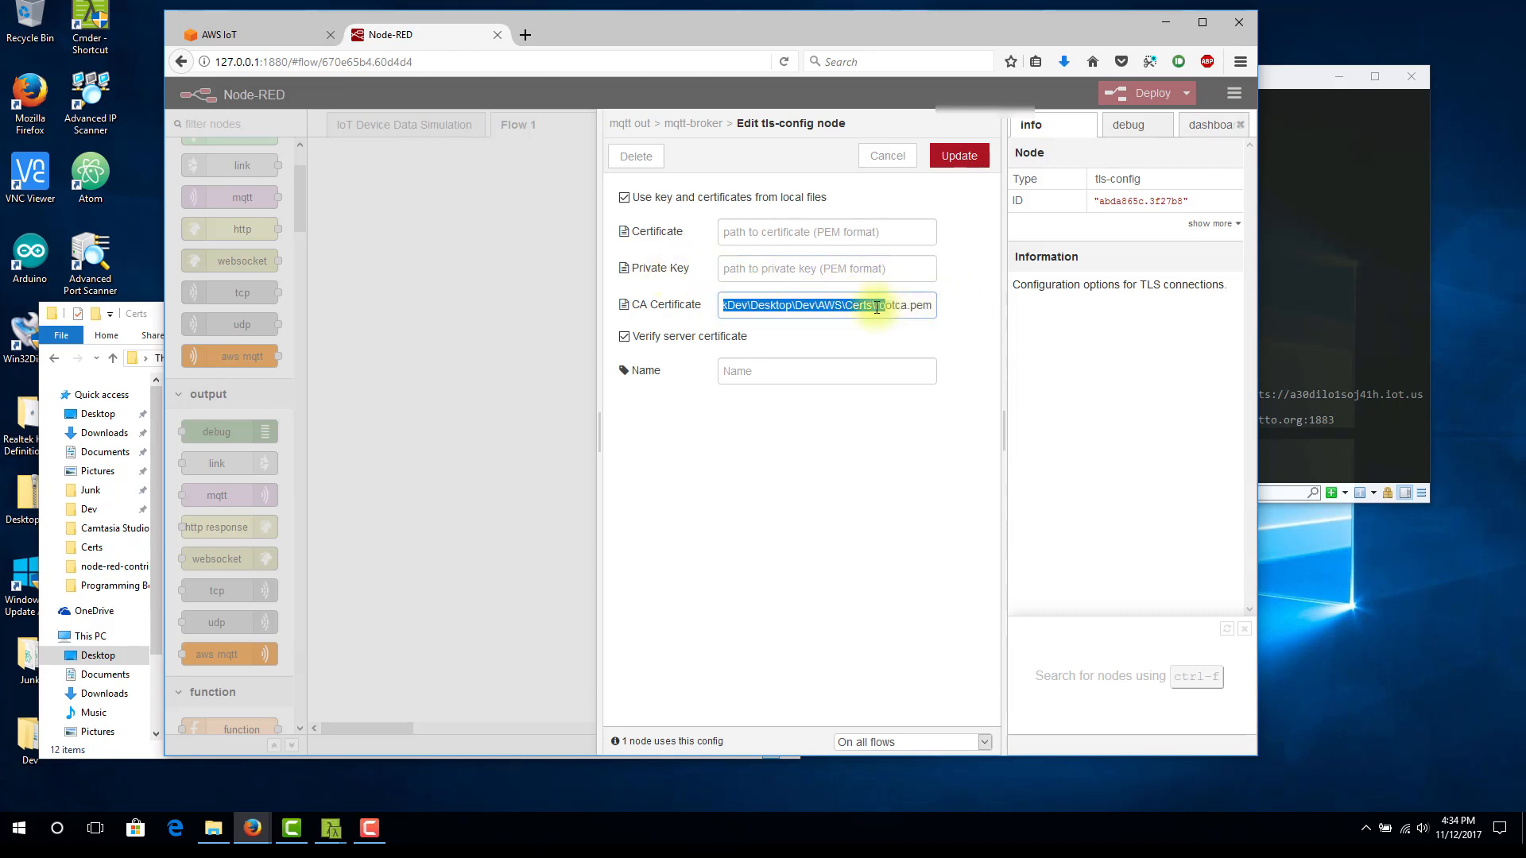
pyautogui.hotkey('ctrl', 'c')
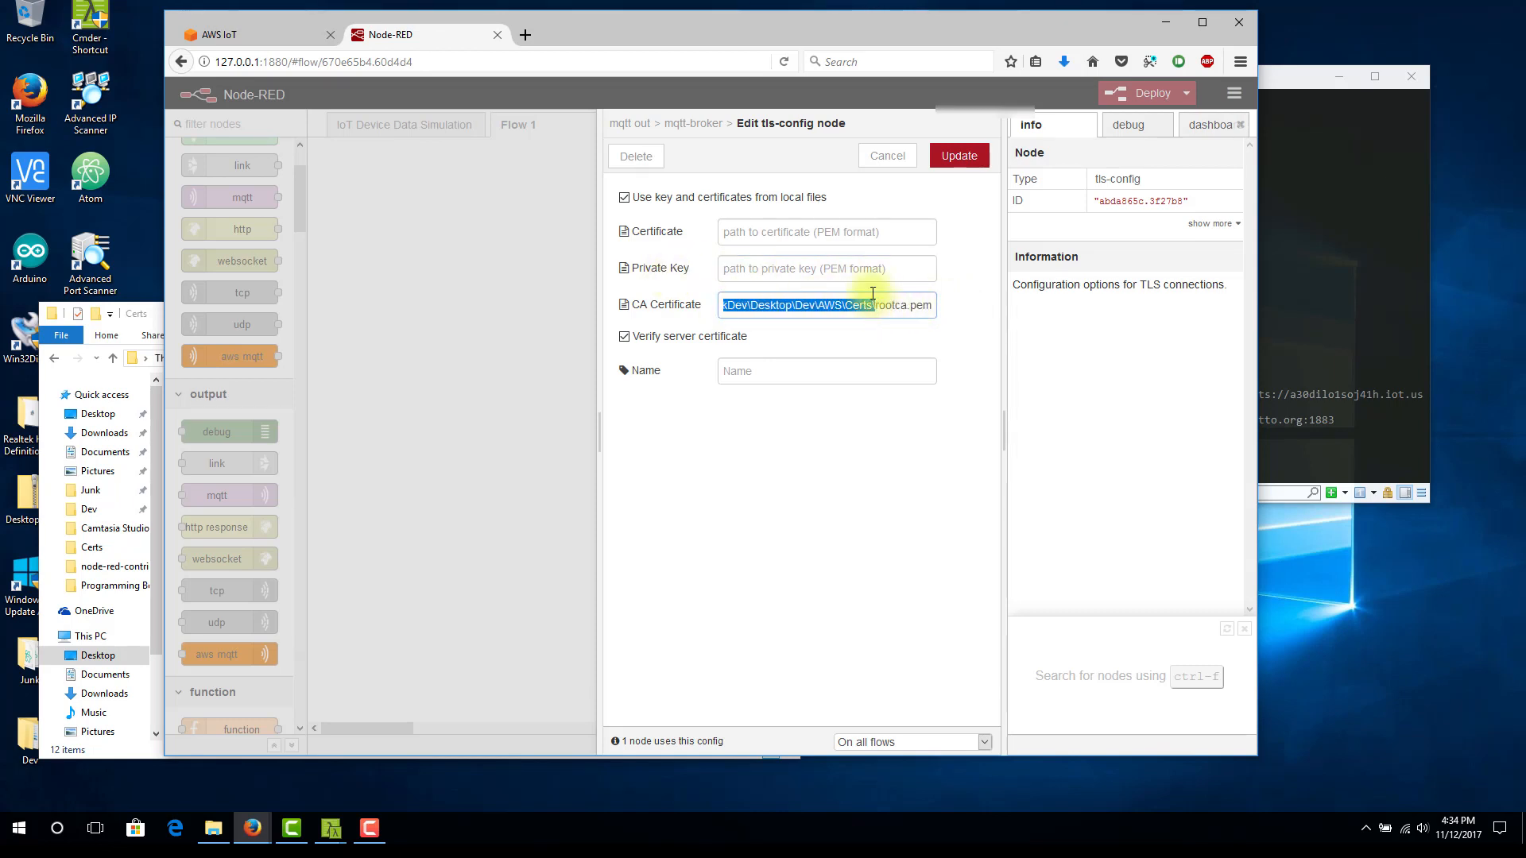
pyautogui.click(869, 269)
pyautogui.hotkey('ctrl', 'v')
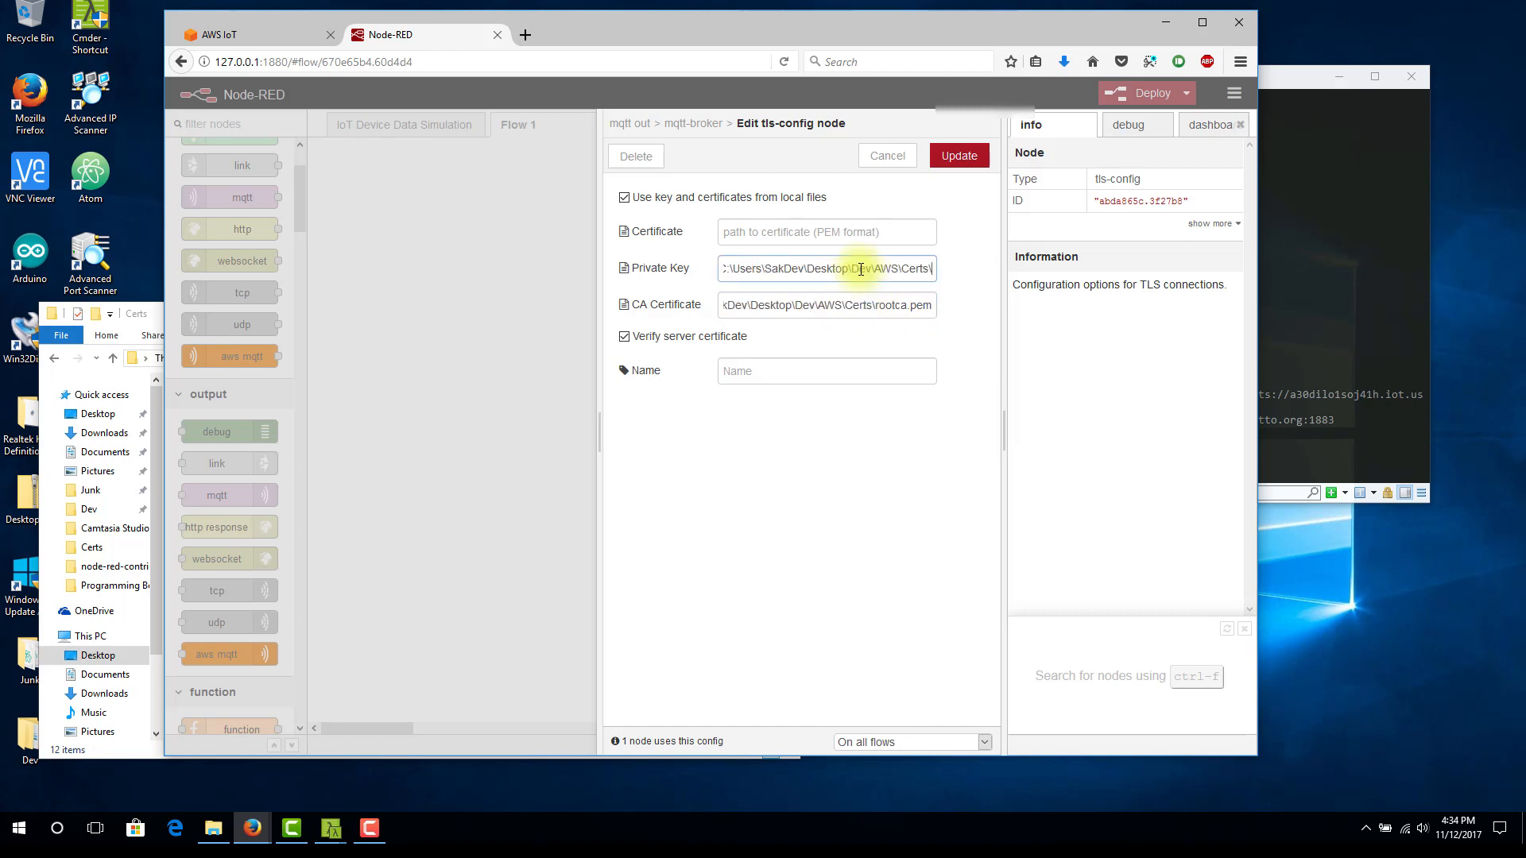
pyautogui.click(213, 828)
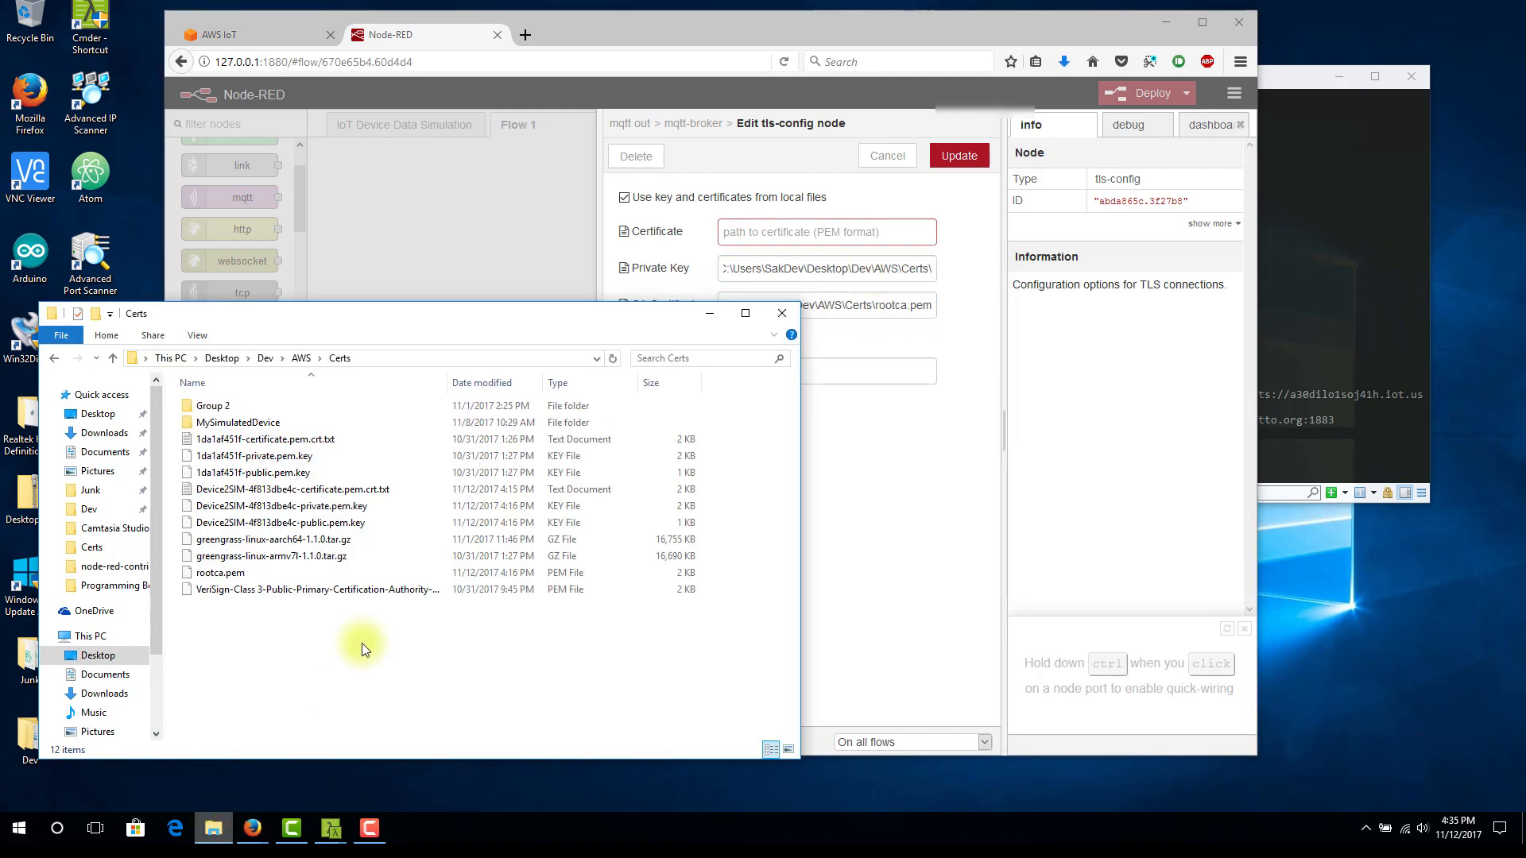
pyautogui.click(277, 508)
pyautogui.click(274, 511)
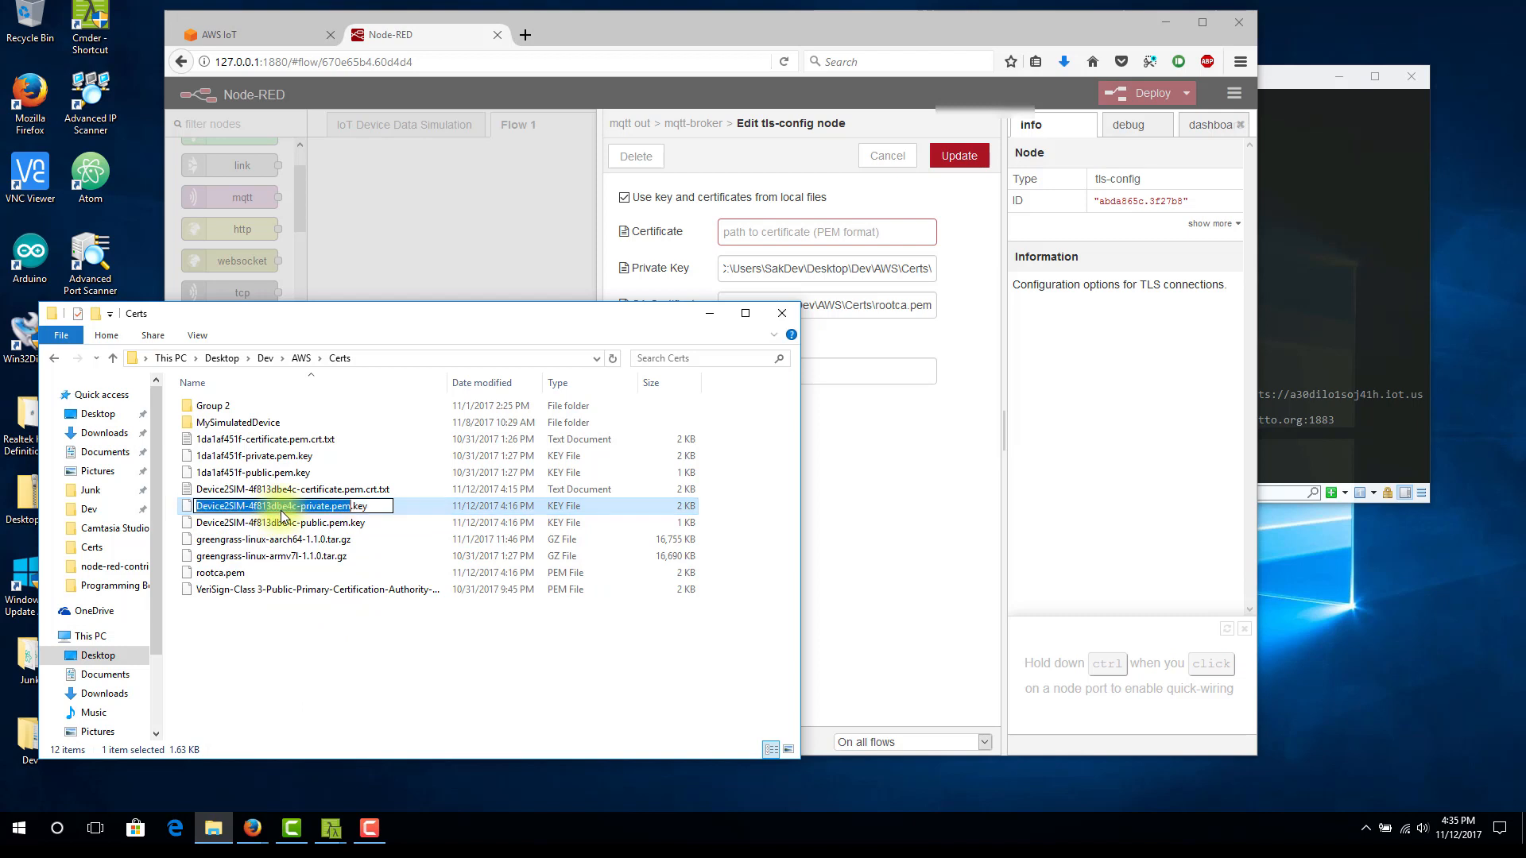
pyautogui.moveTo(385, 506); pyautogui.dragTo(180, 514)
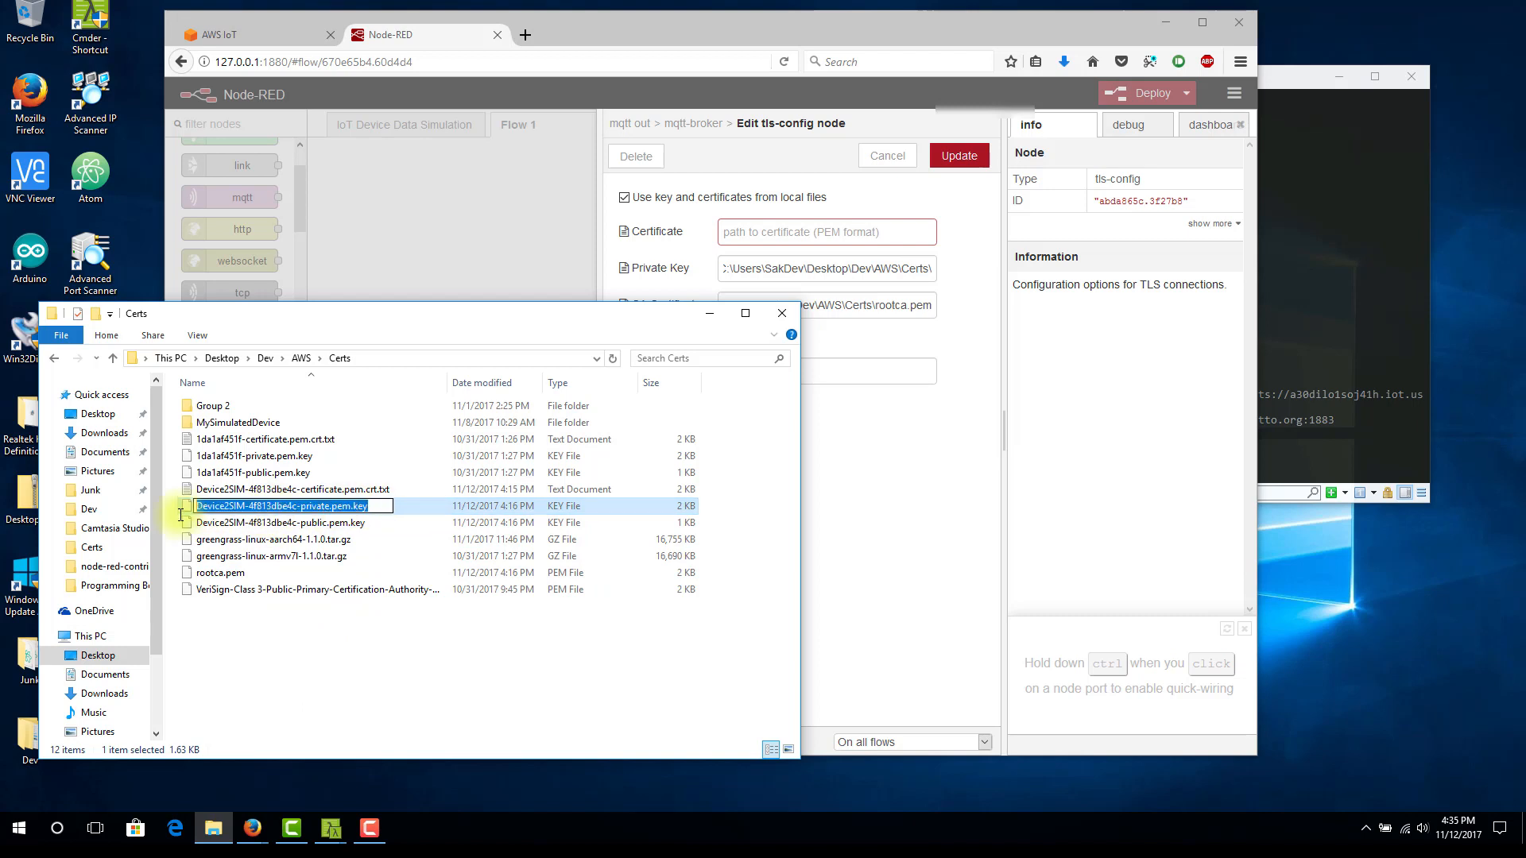
pyautogui.click(902, 273)
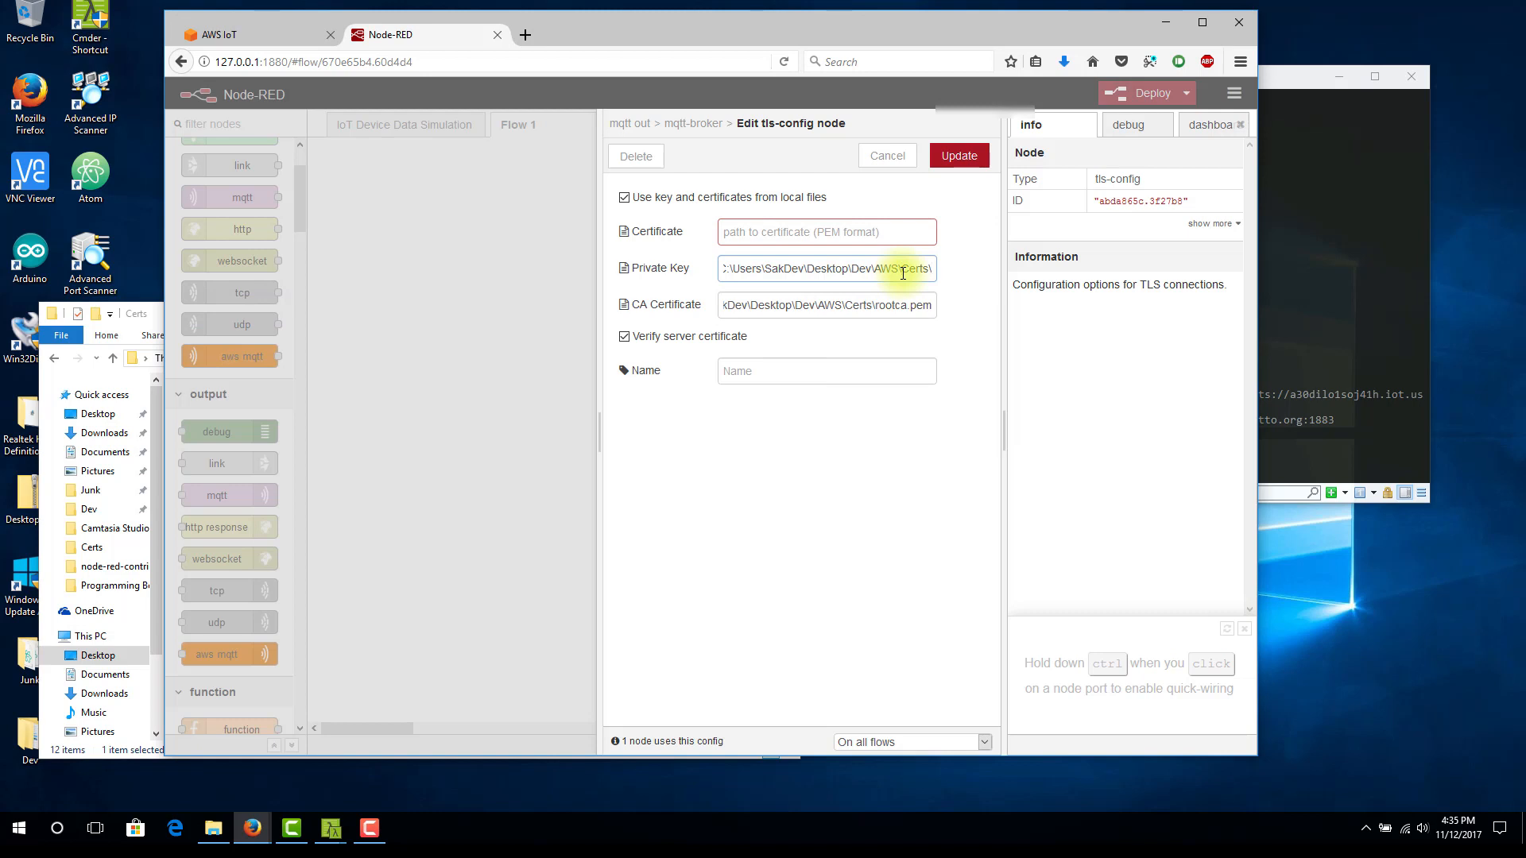
pyautogui.hotkey('ctrl', 'v')
# Copy the private key path into the Certificate field and remove the key's file name, leaving only the Certs folder path
pyautogui.click(852, 240)
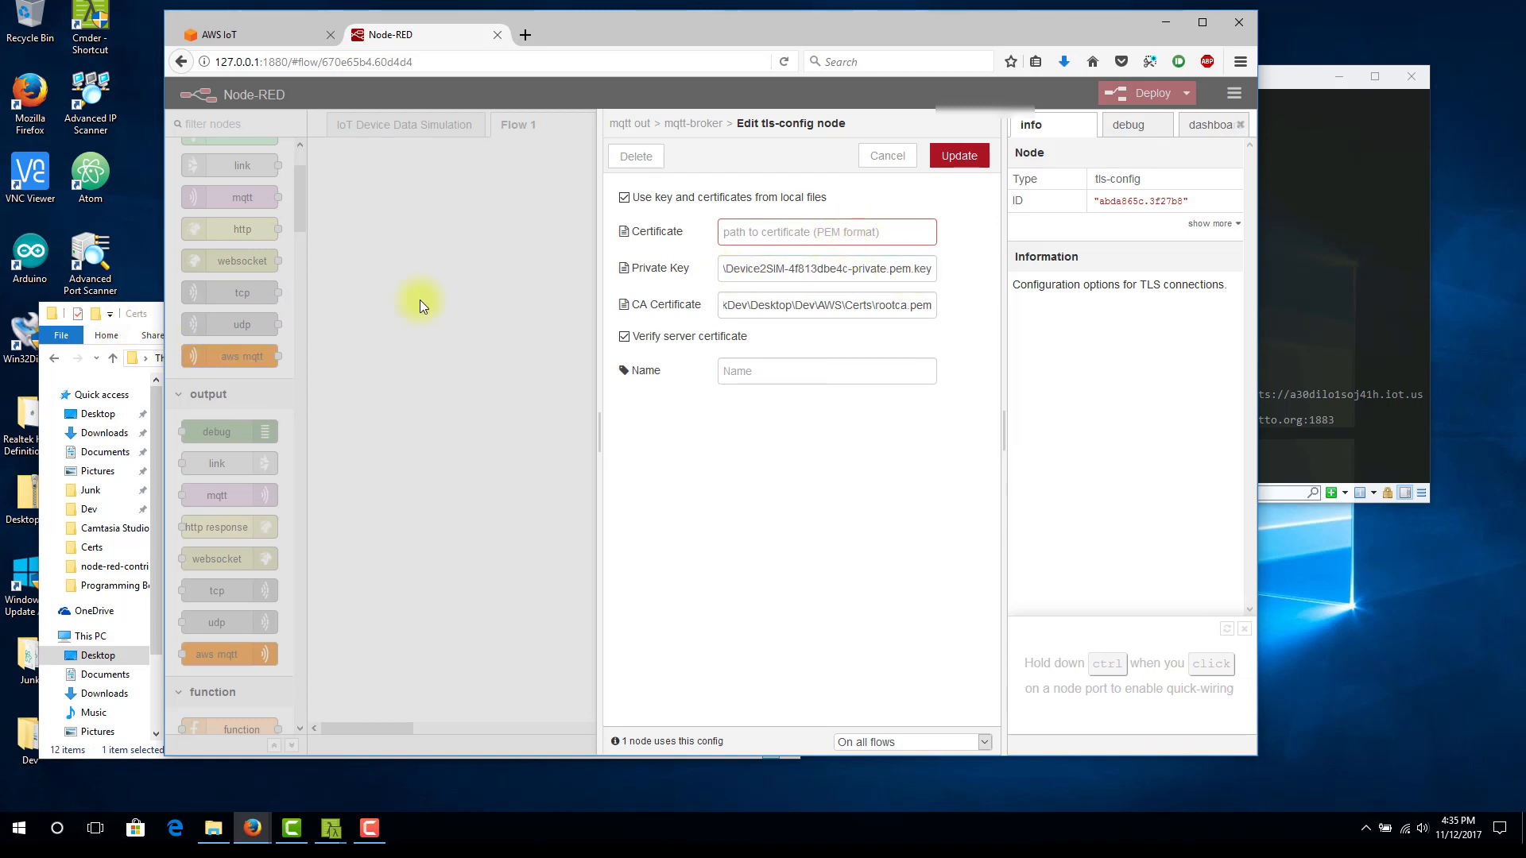
pyautogui.doubleClick(754, 268)
pyautogui.click(754, 269)
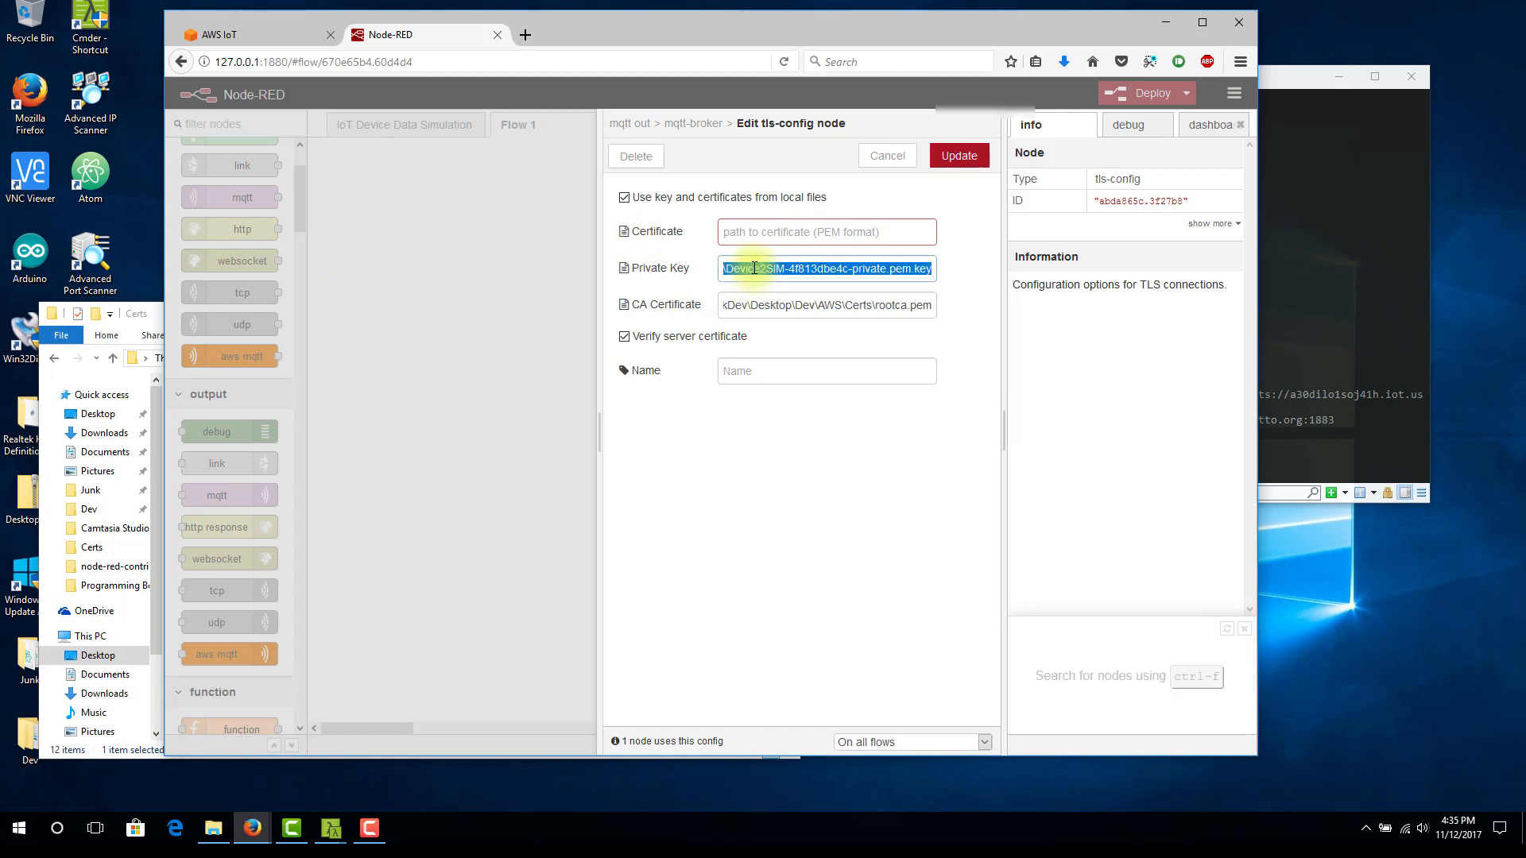
pyautogui.click(765, 236)
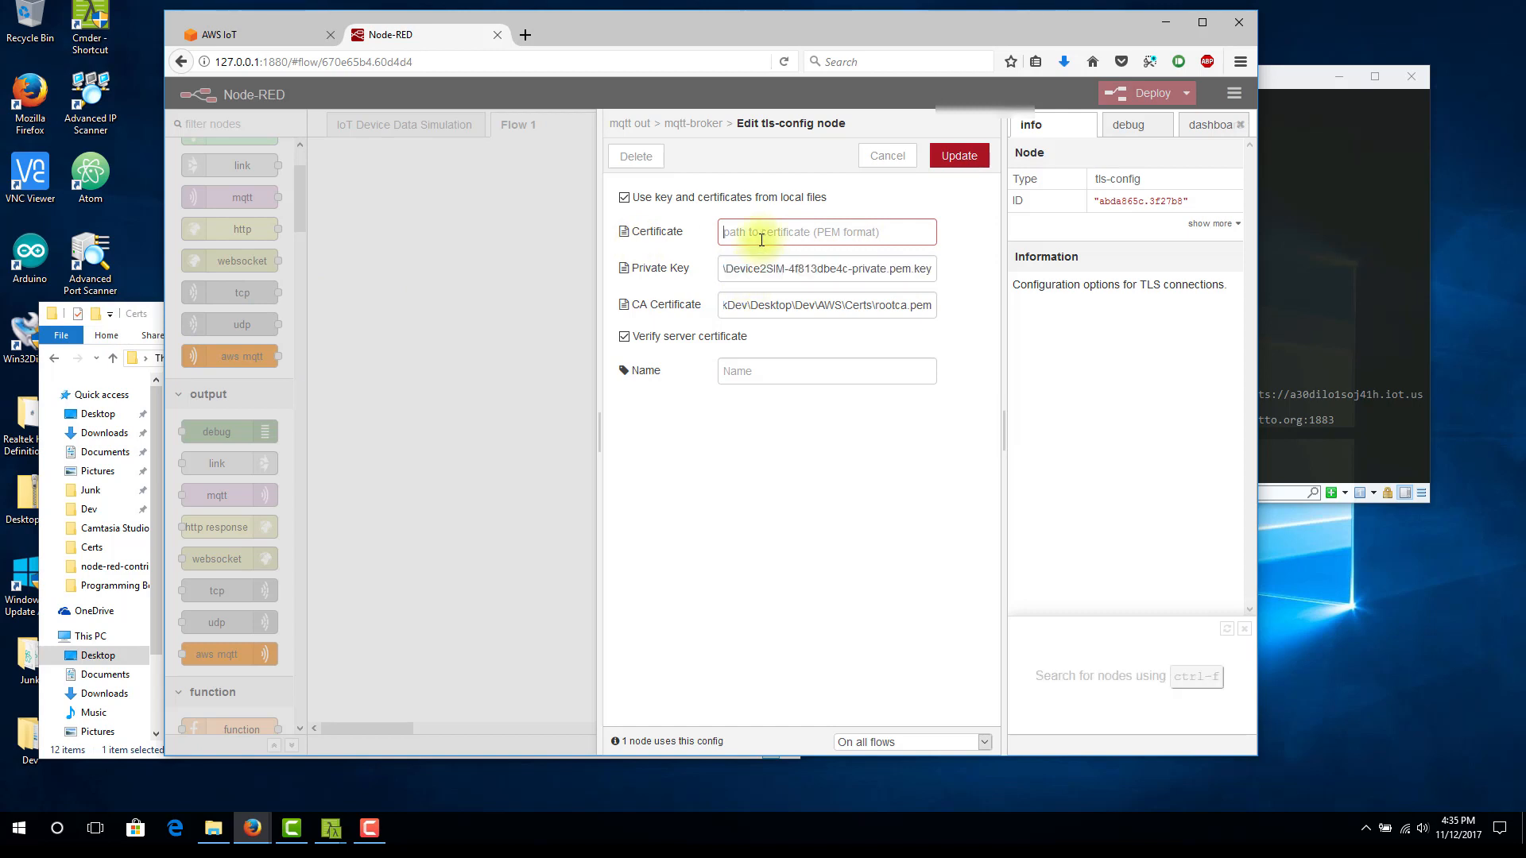
pyautogui.hotkey('ctrl', 'v')
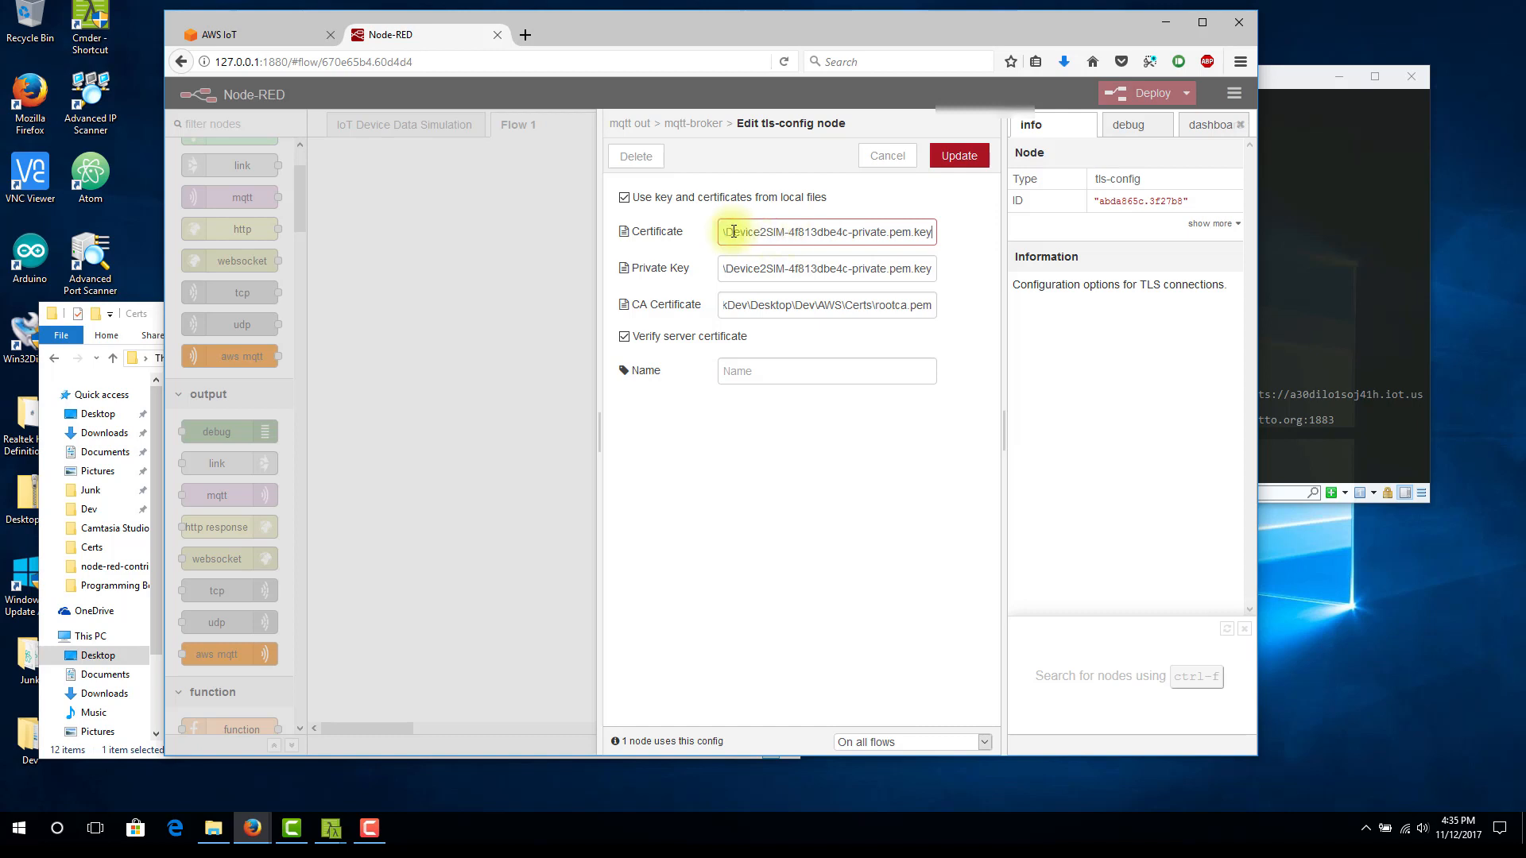
pyautogui.moveTo(726, 232); pyautogui.dragTo(946, 231)
pyautogui.press('BackSpace')
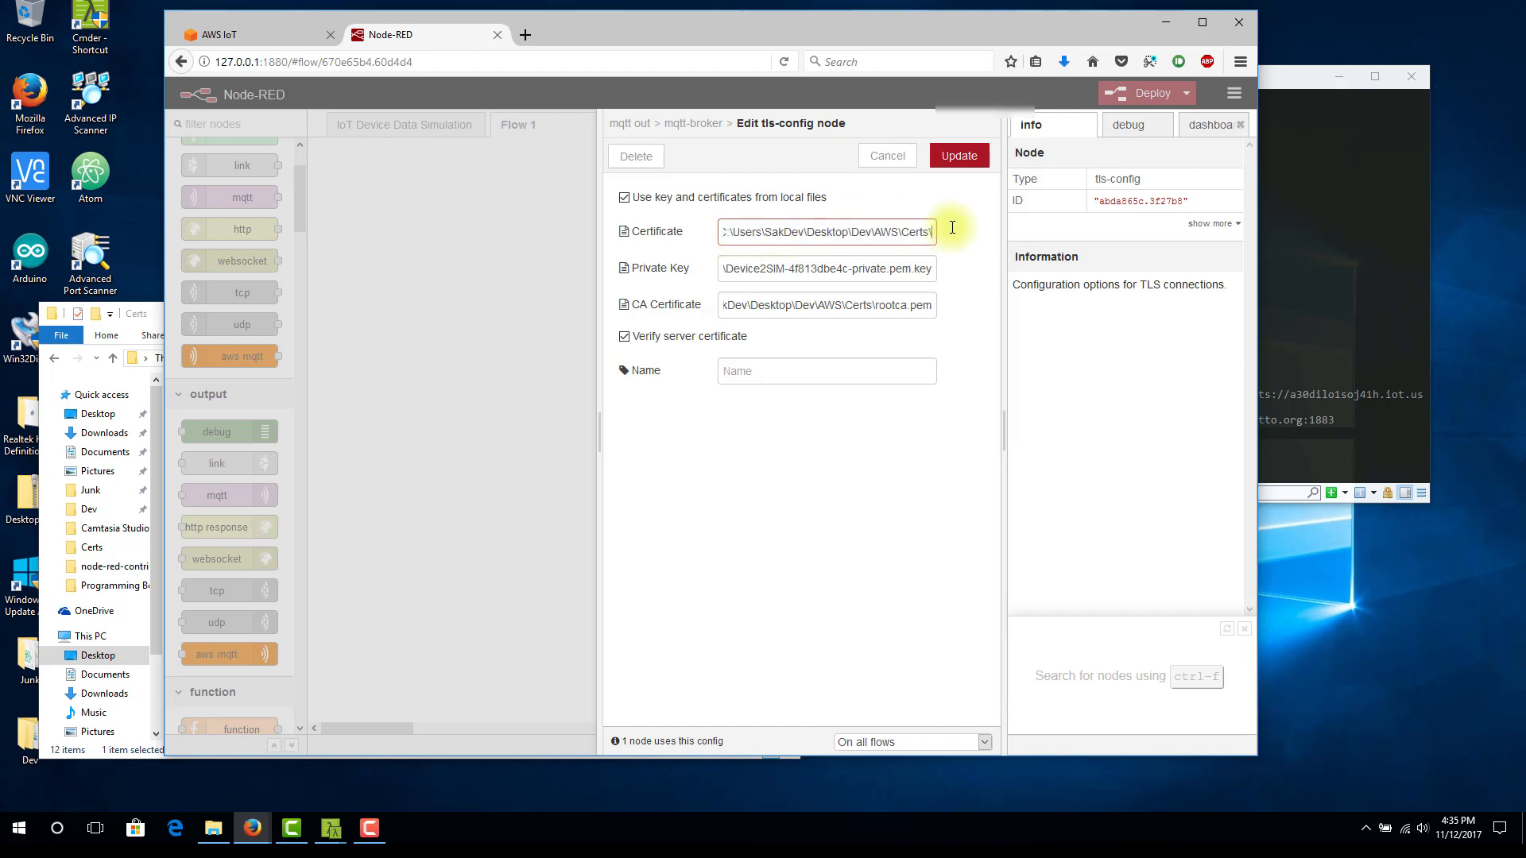
# In the Certs folder, rename the Device2SIM certificate text file to Device2SIM-4f813dbe4c-certificate.pem.crt, accepting the changed extension
pyautogui.click(147, 313)
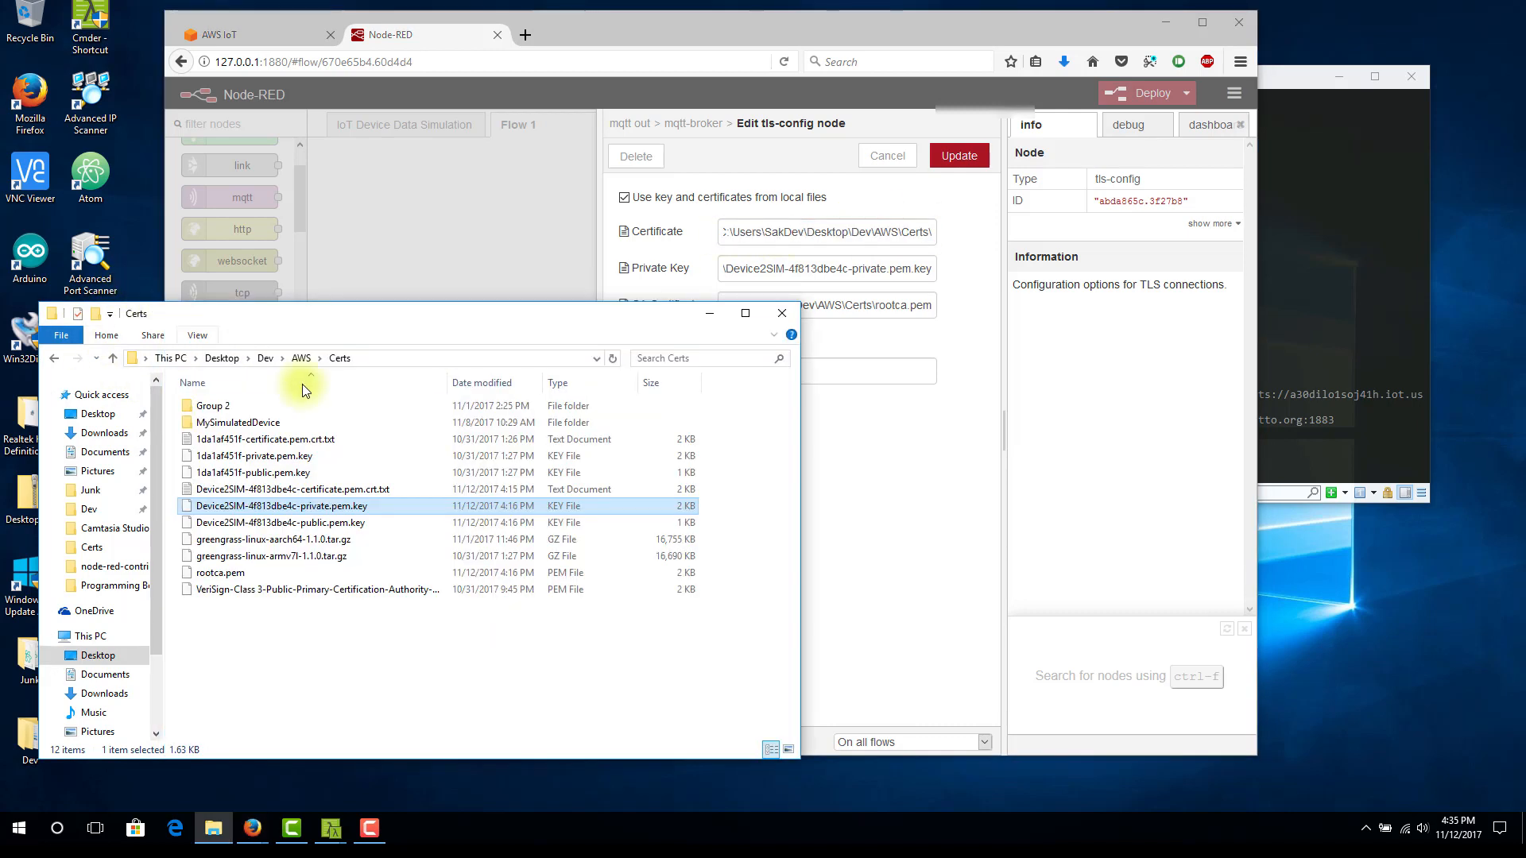
pyautogui.click(292, 489)
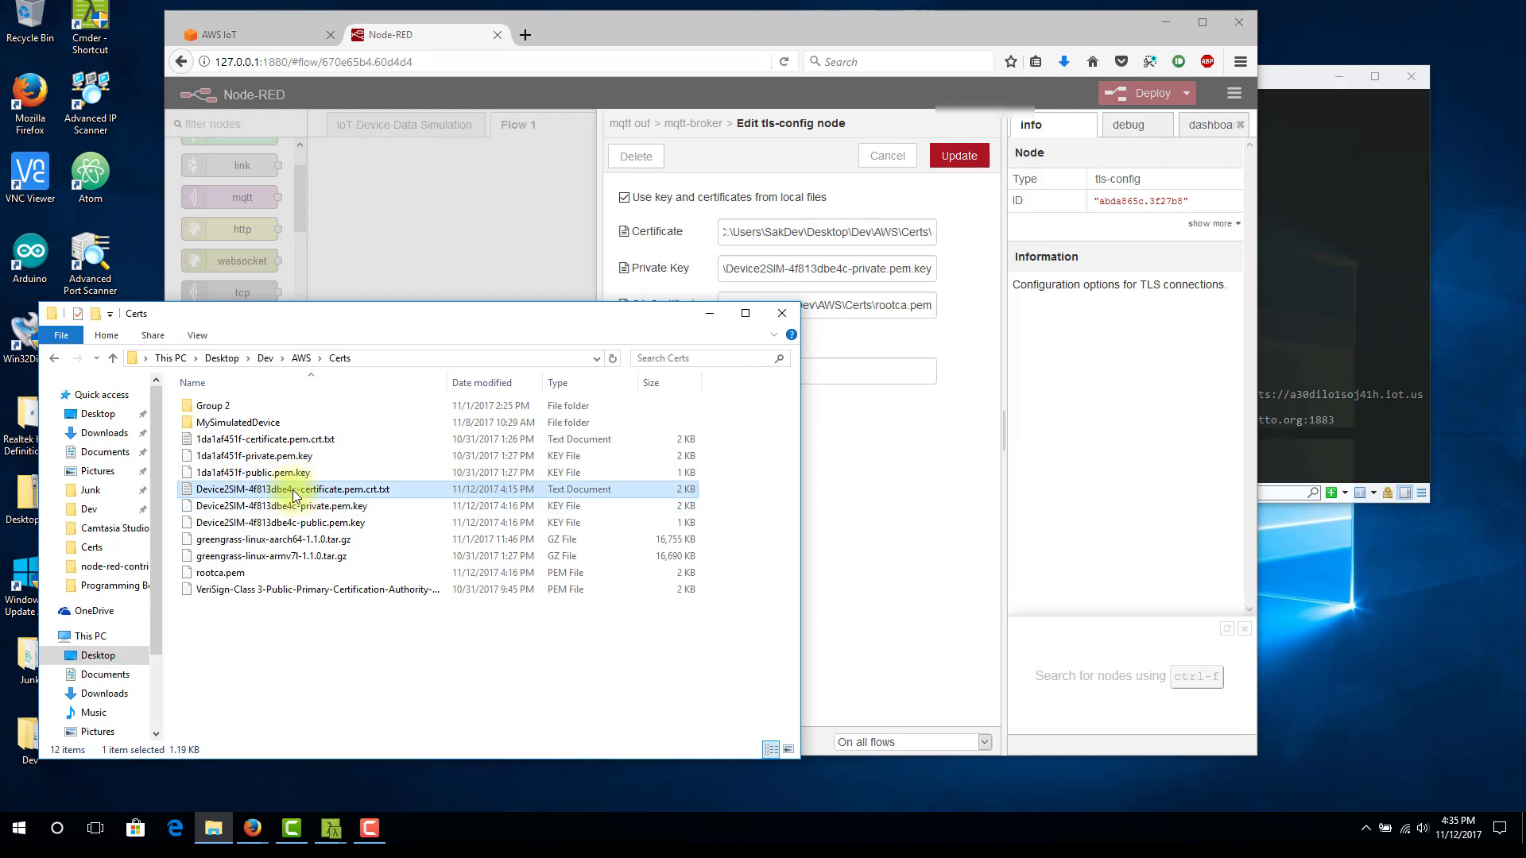
pyautogui.click(295, 493)
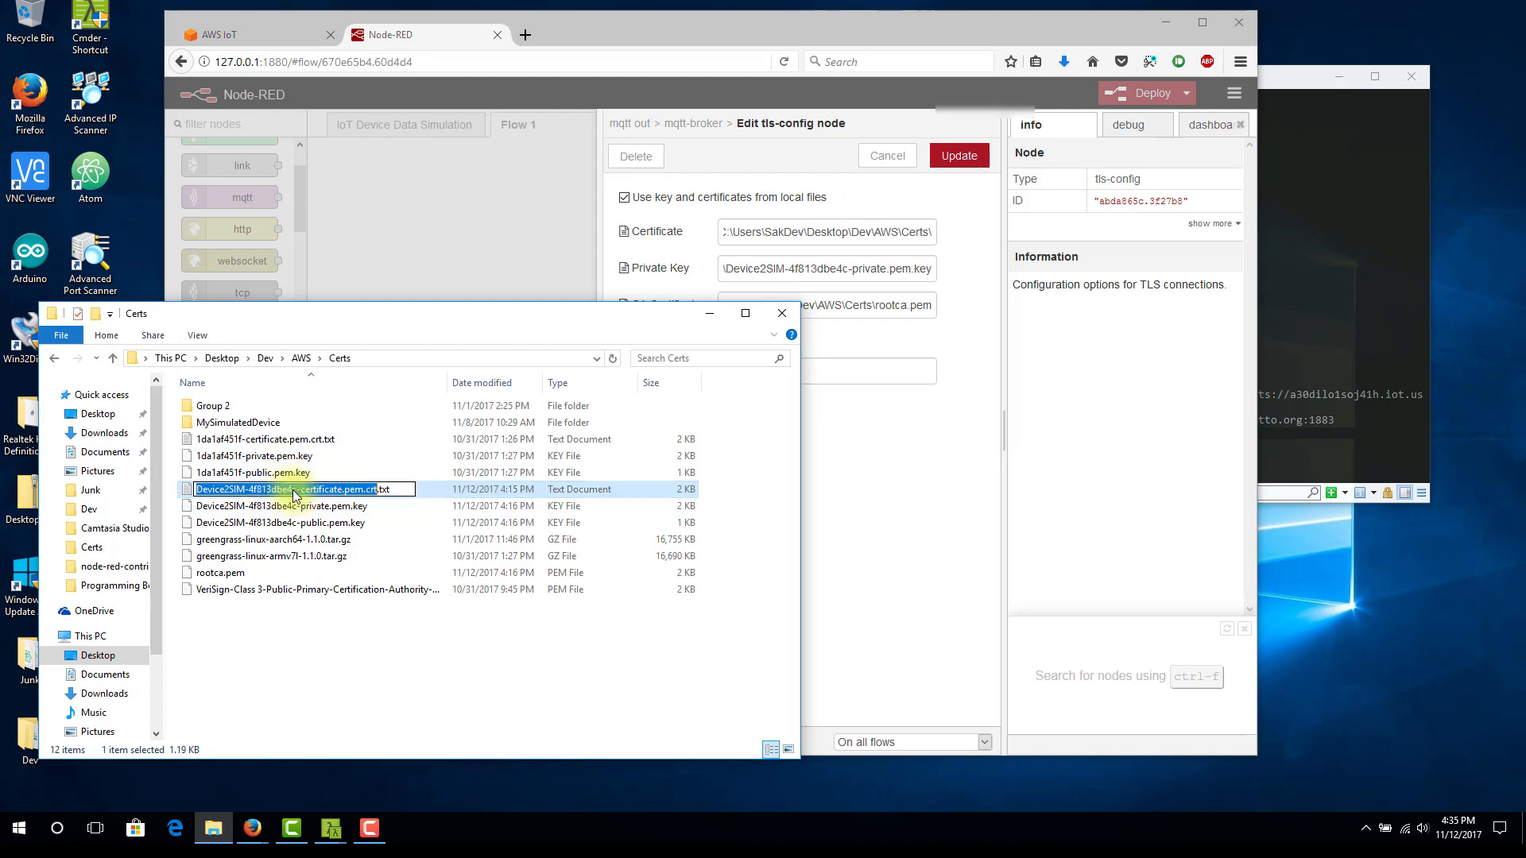
pyautogui.click(404, 489)
pyautogui.press('BackSpace')
pyautogui.press('BackSpace')
pyautogui.press('BackSpace')
pyautogui.press('BackSpace')
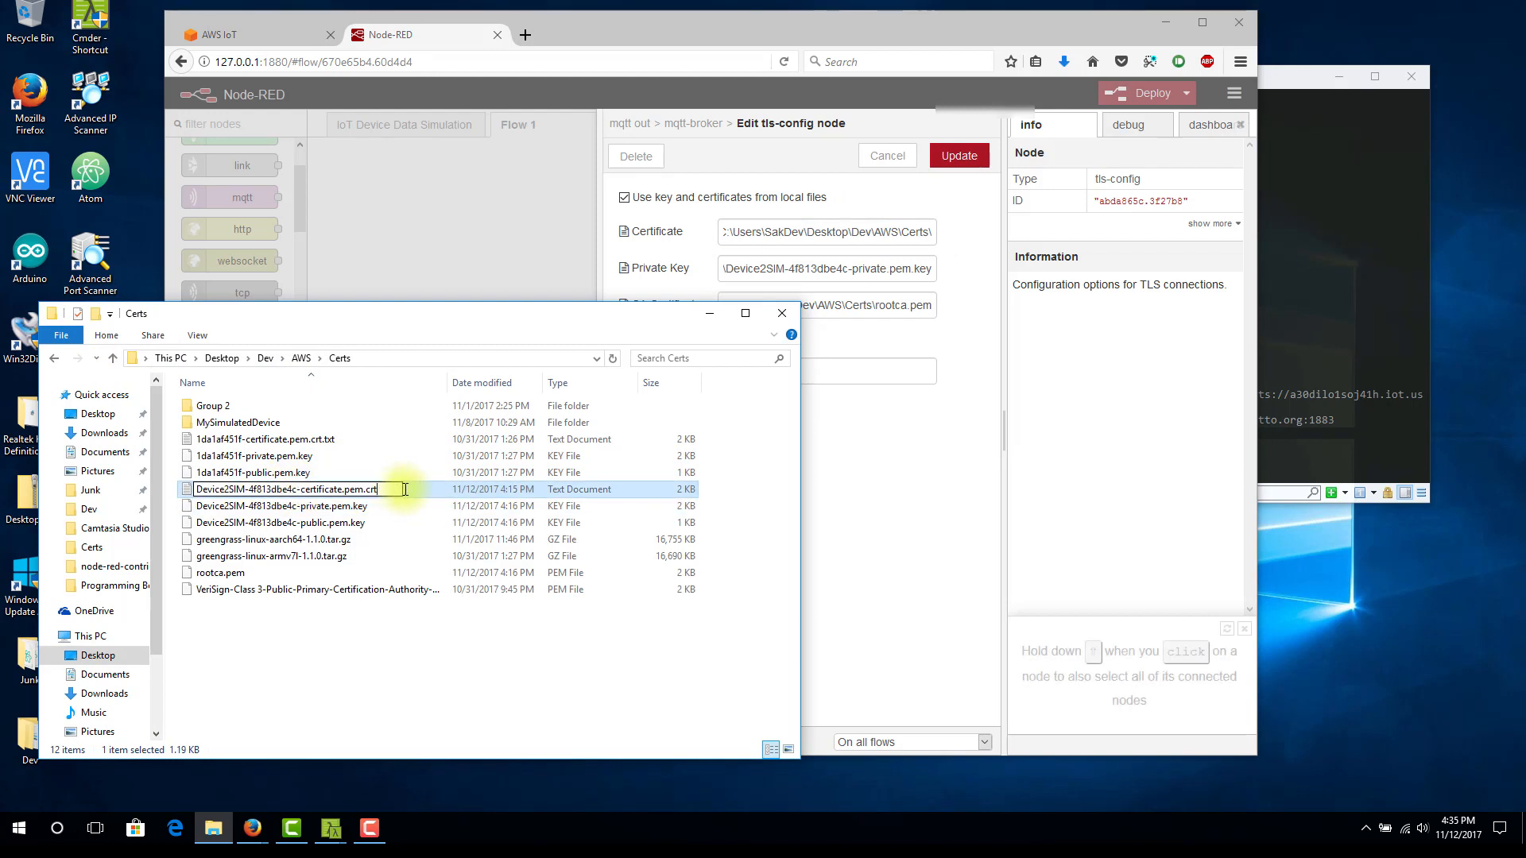
pyautogui.press('Return')
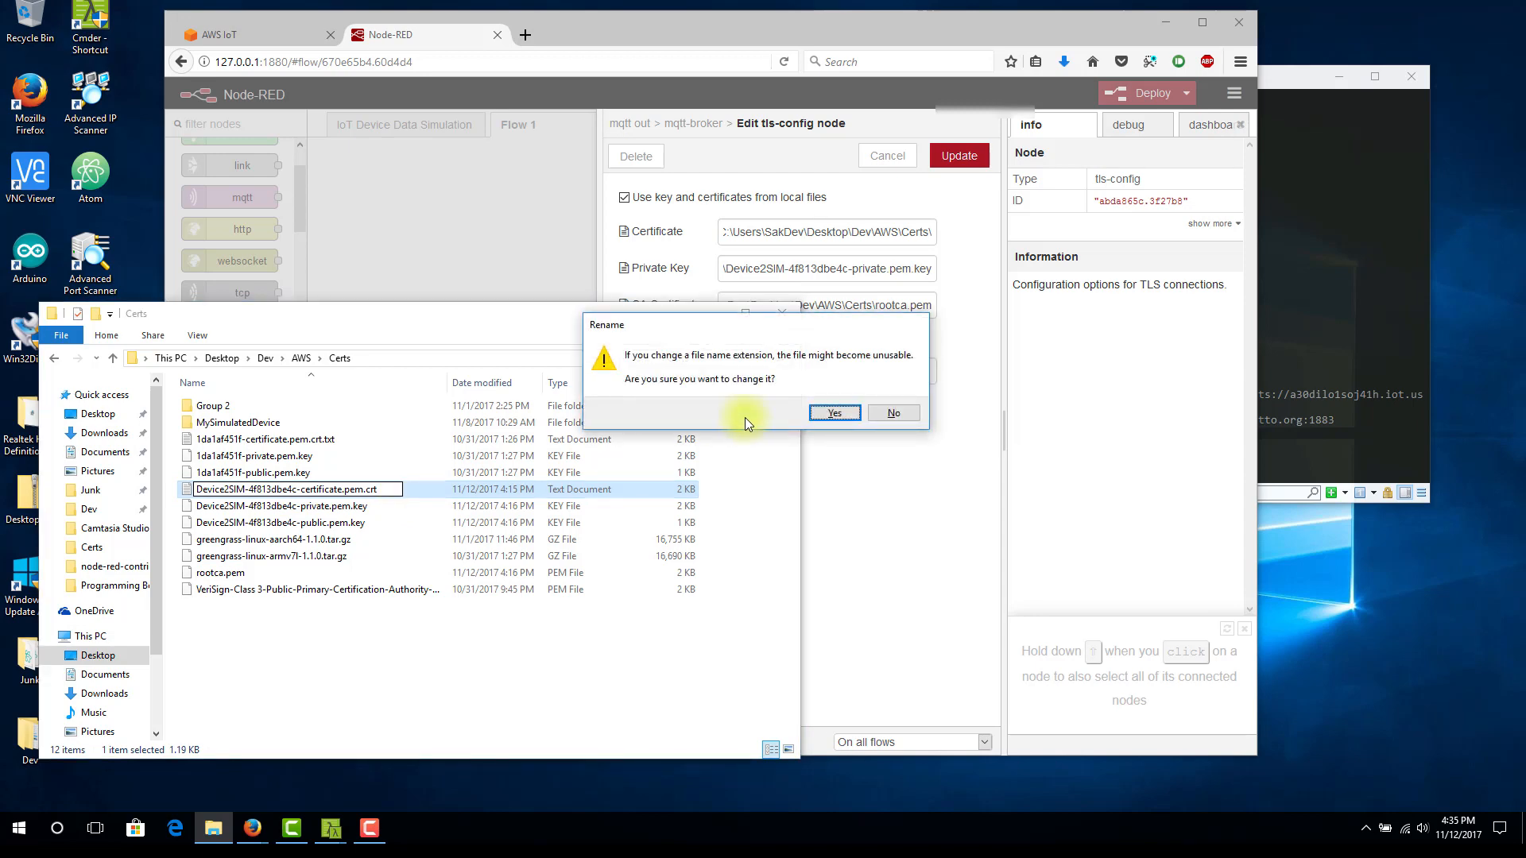
pyautogui.click(846, 410)
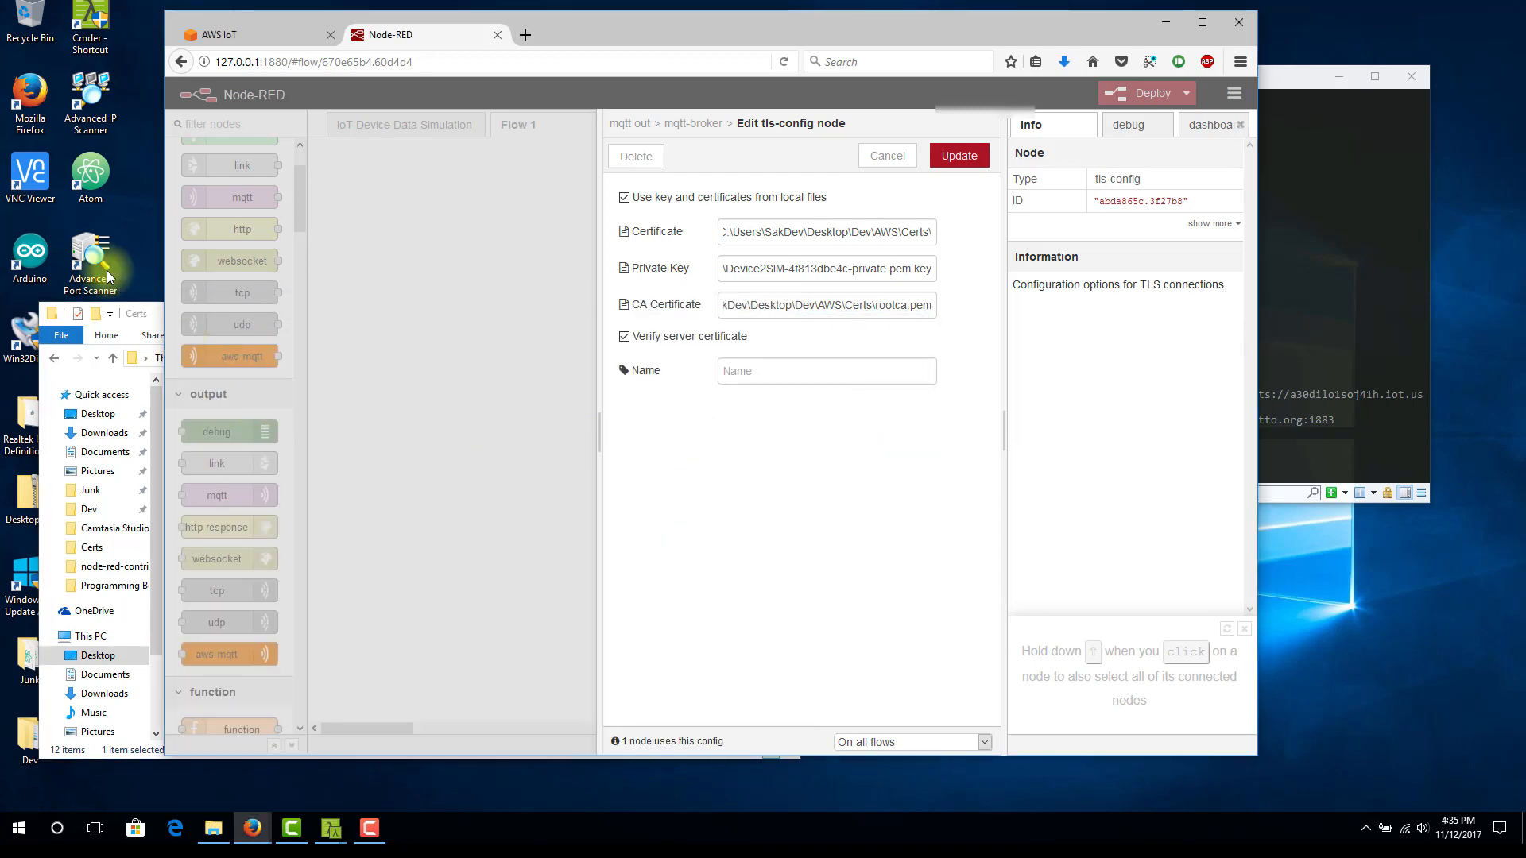
# Complete the Certificate path with the copied file name Device2SIM-4f813dbe4c-certificate.pem.crt and save the TLS and broker configurations
pyautogui.click(151, 313)
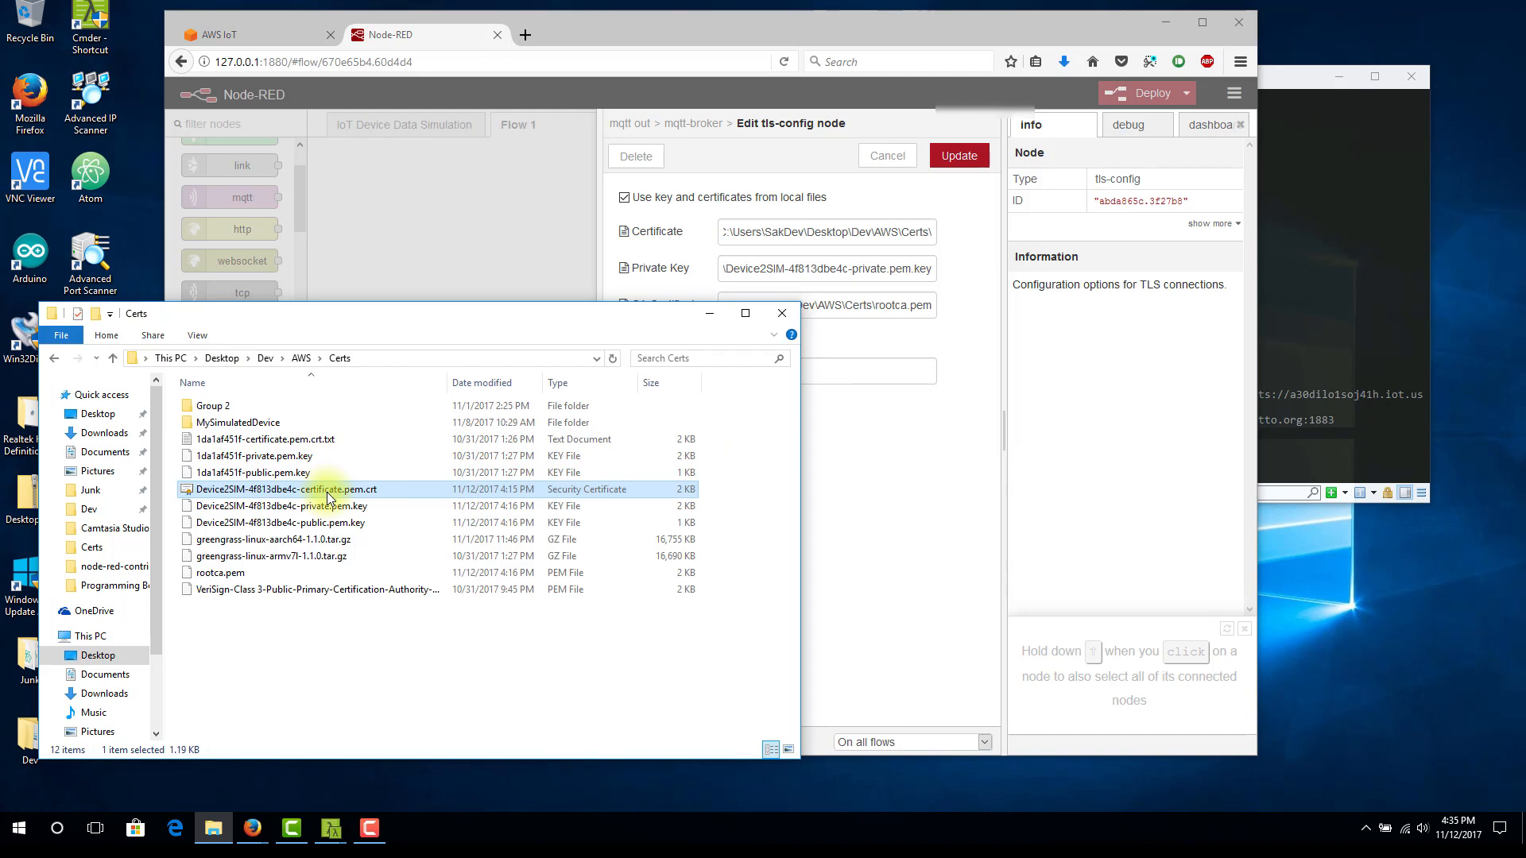
pyautogui.click(373, 488)
pyautogui.moveTo(383, 489); pyautogui.dragTo(186, 477)
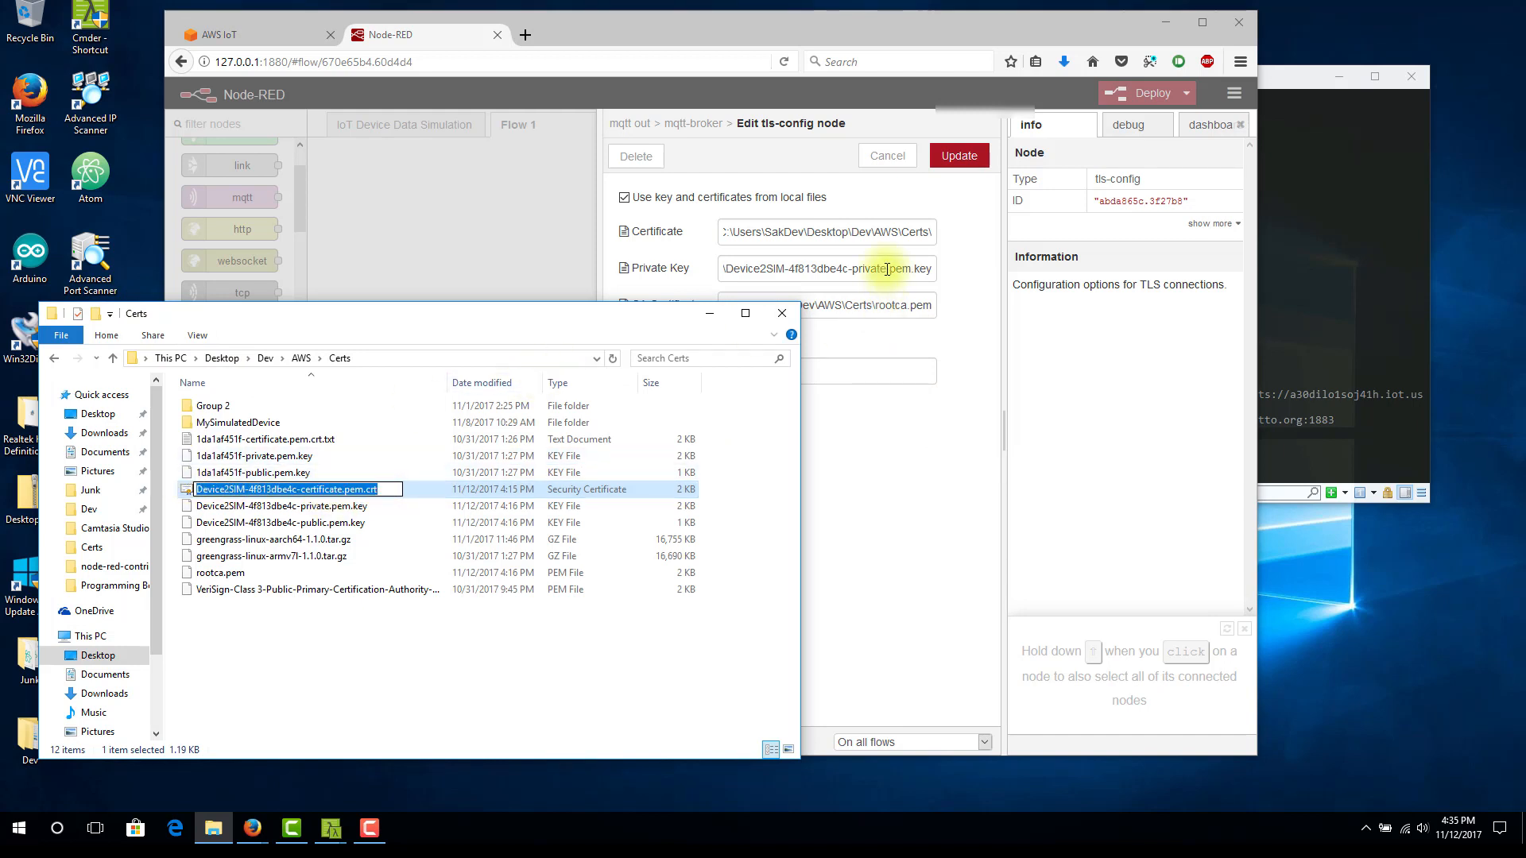
pyautogui.click(885, 232)
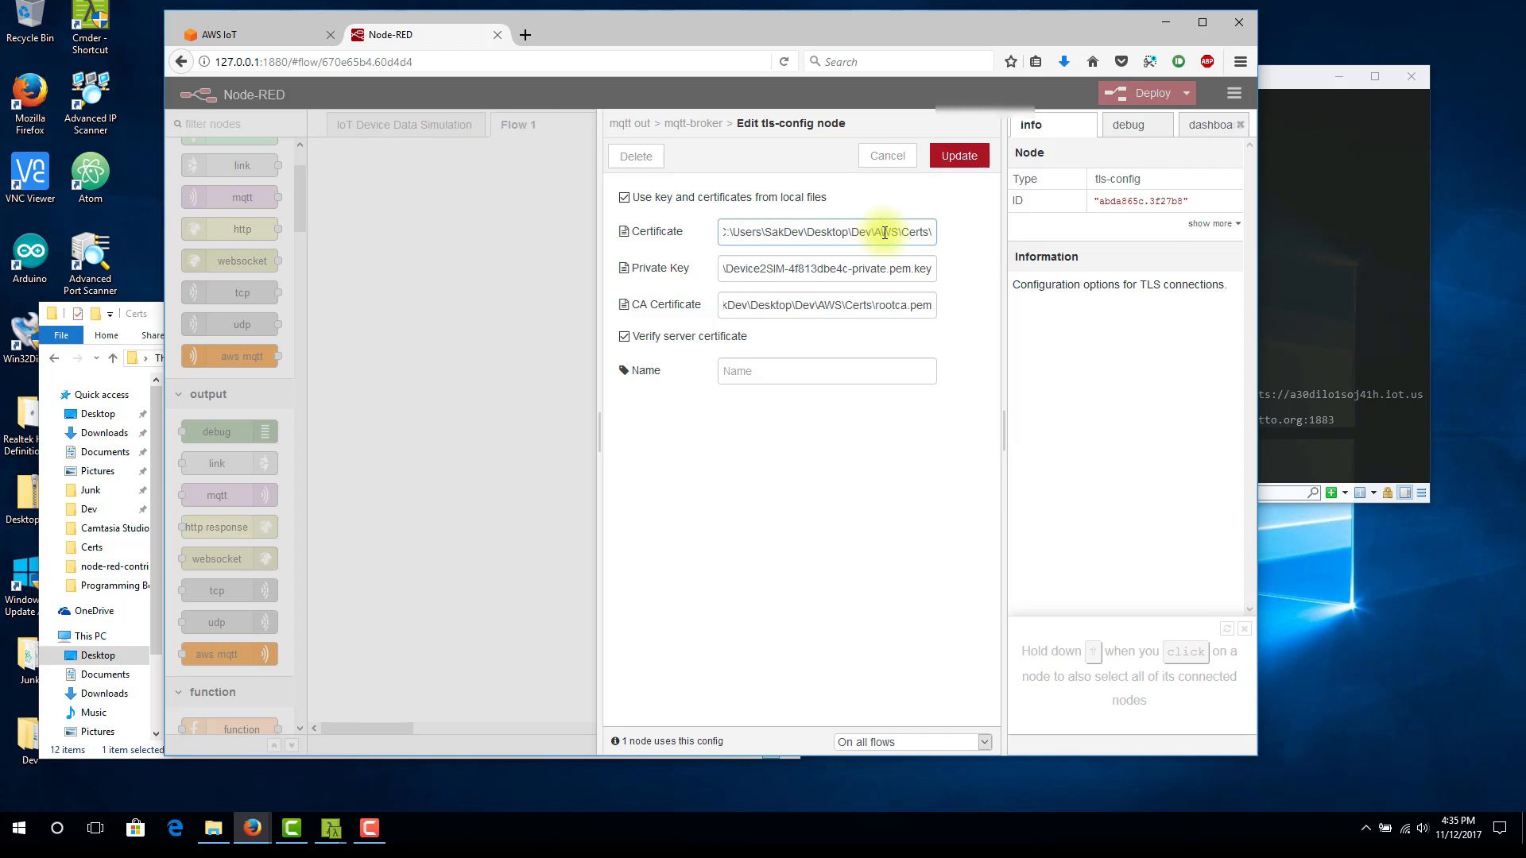
pyautogui.hotkey('ctrl', 'v')
pyautogui.click(963, 164)
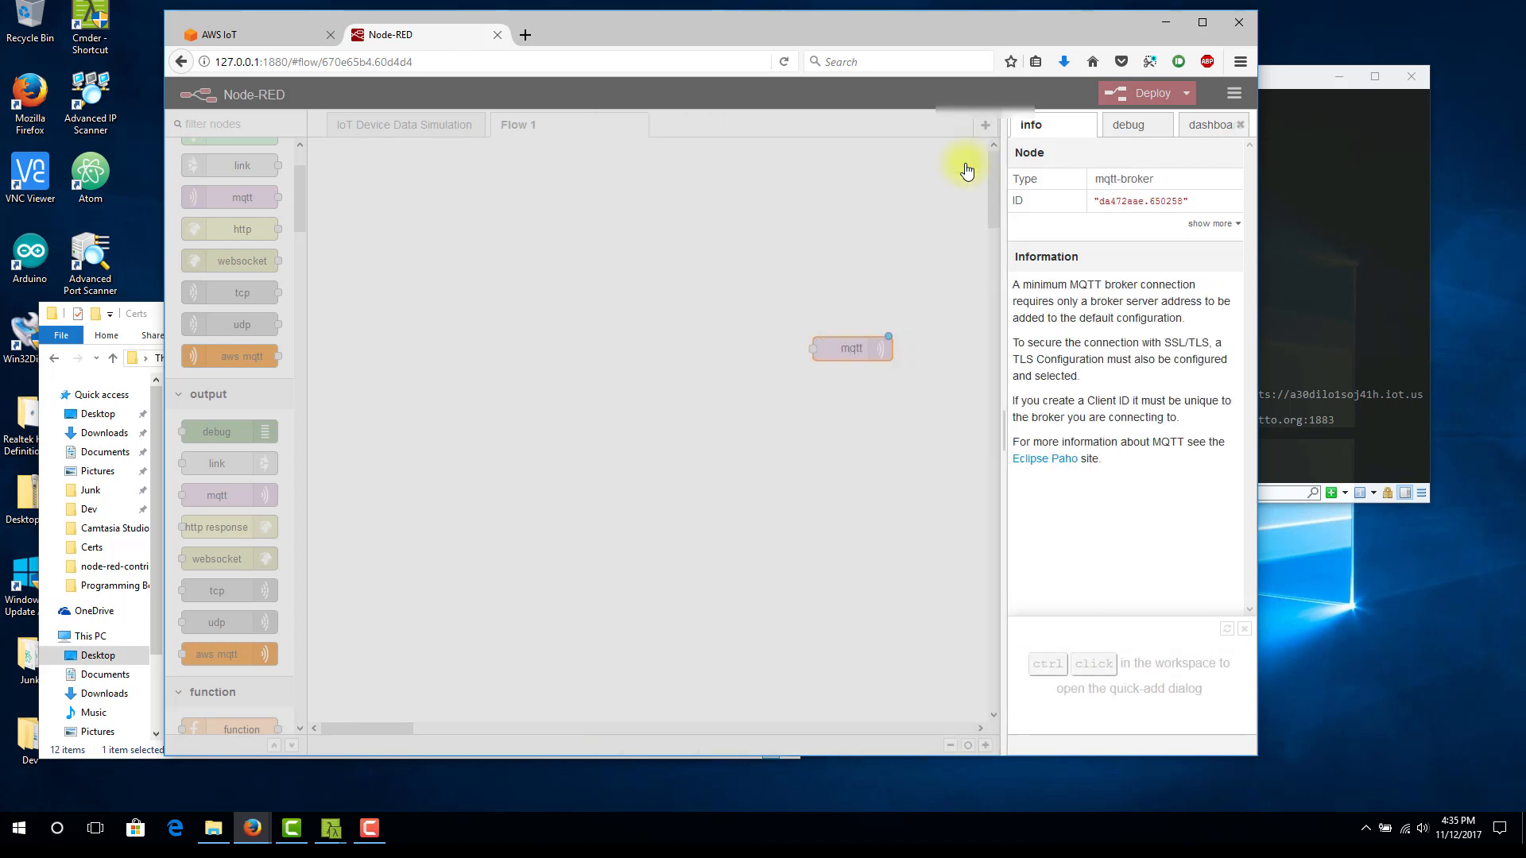
pyautogui.click(960, 157)
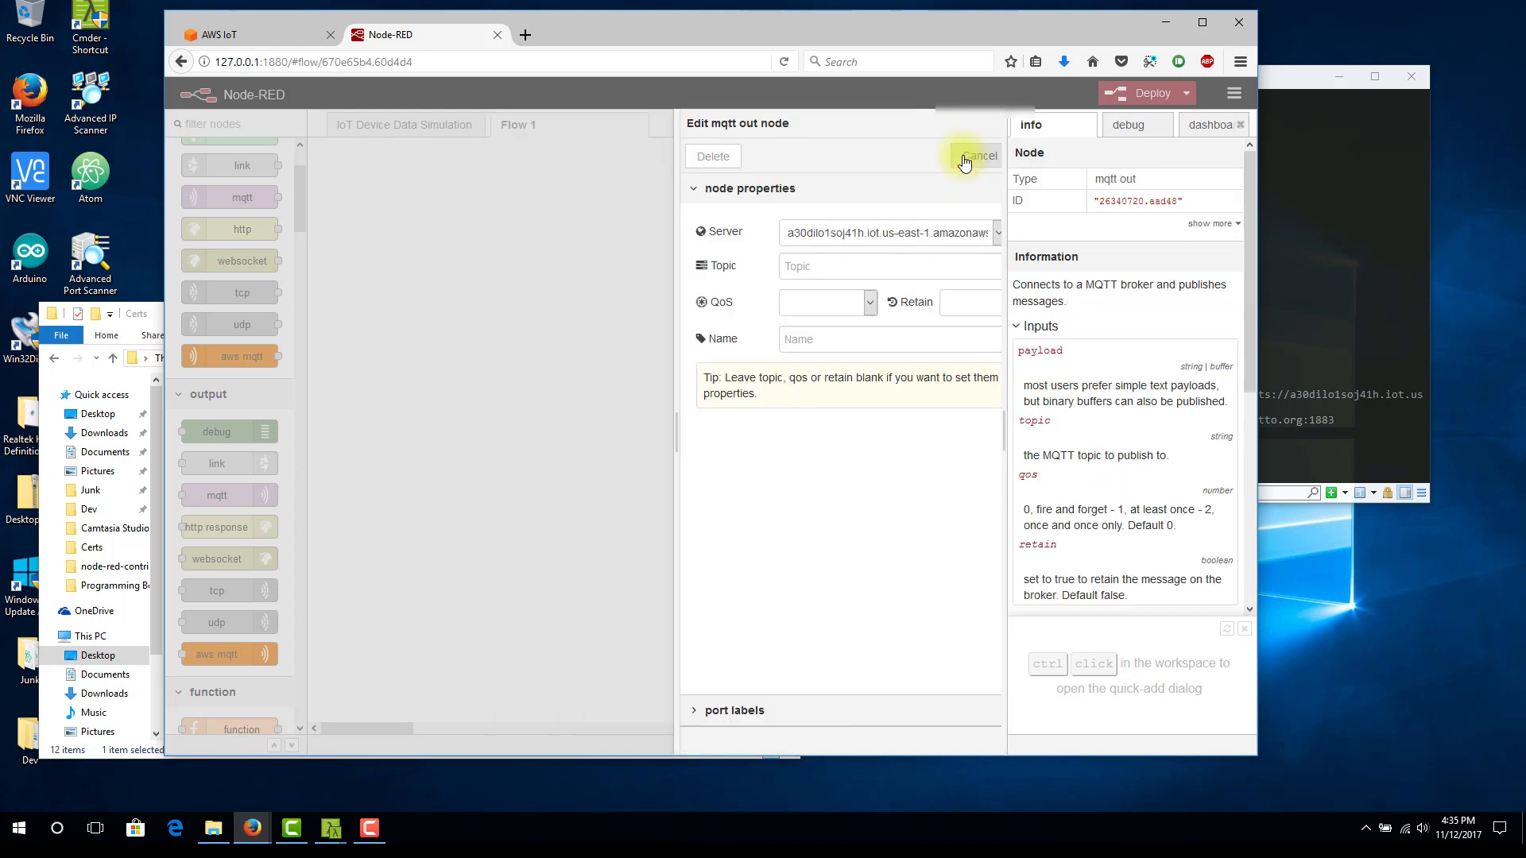
# Set the mqtt output node's topic to Demotopic and save the node
pyautogui.click(828, 261)
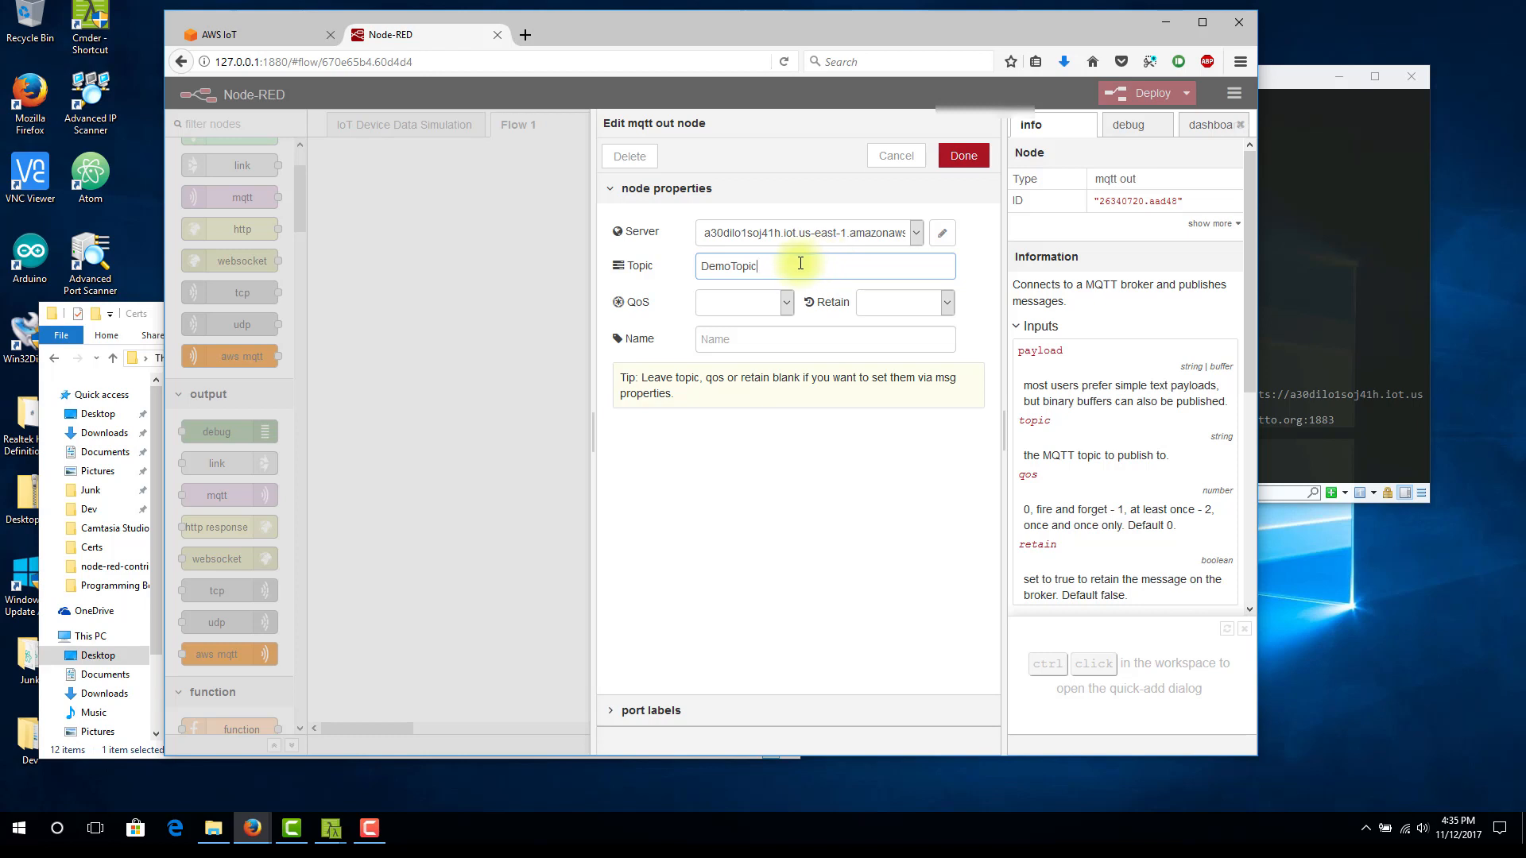
pyautogui.press('BackSpace')
pyautogui.write('top')
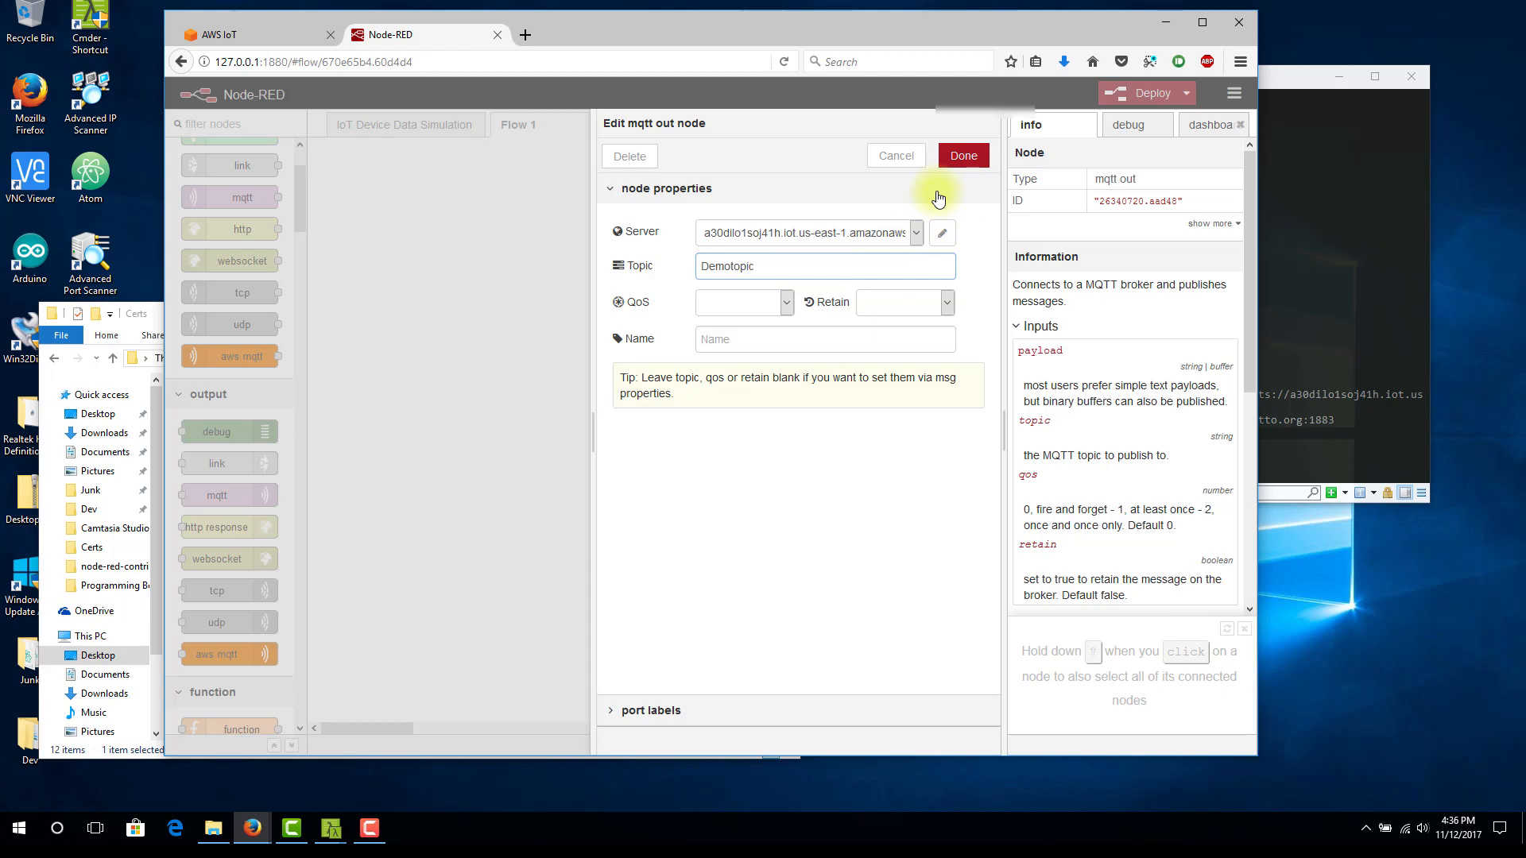
pyautogui.click(966, 173)
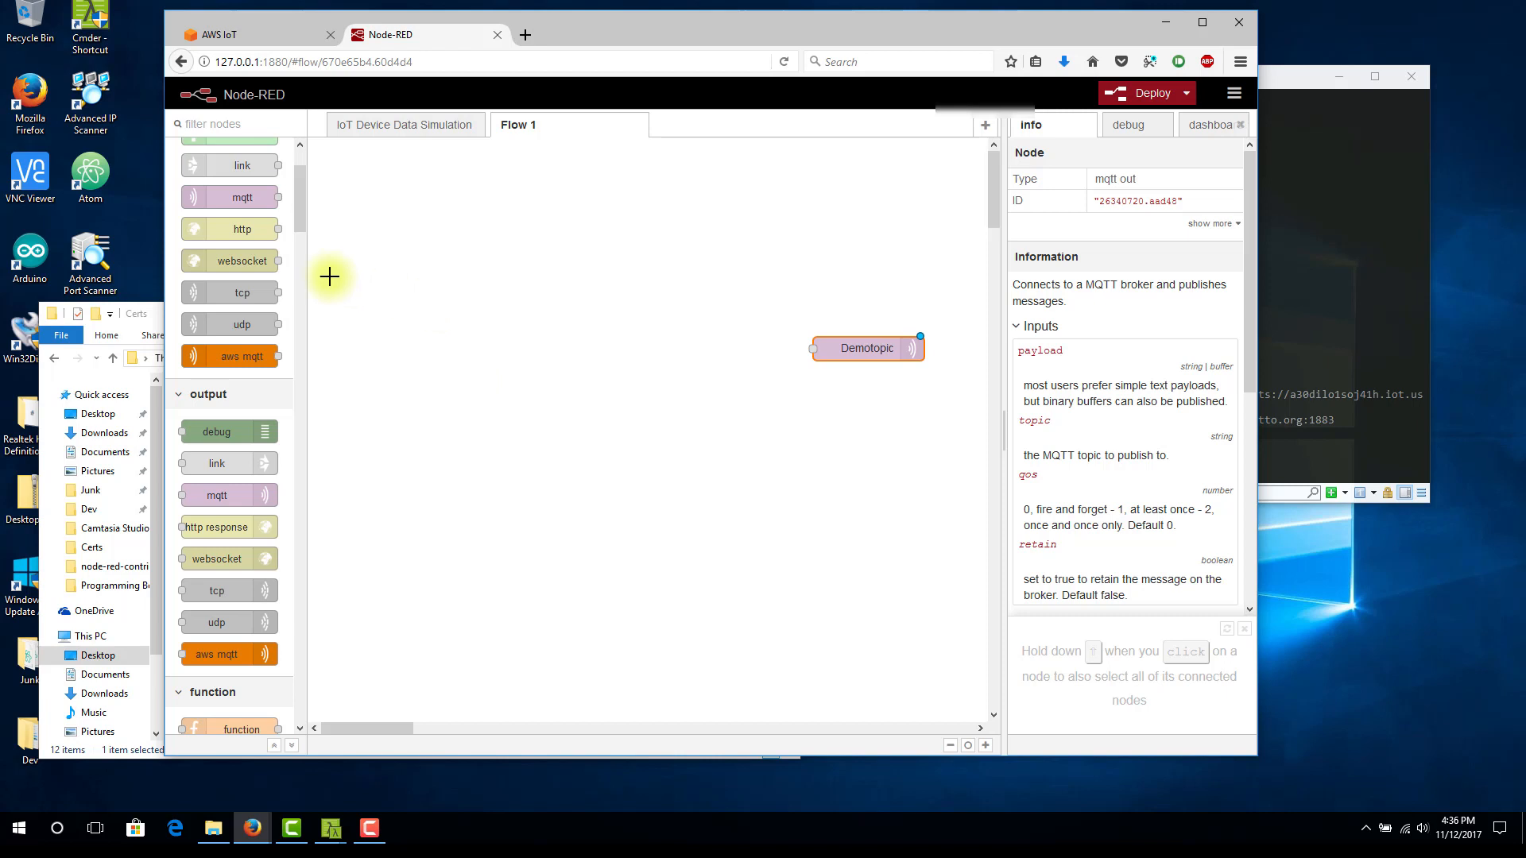
# Add an inject node to Flow 1 ahead of the Demotopic node and try to trigger it
pyautogui.scroll(3, 301, 199)
pyautogui.moveTo(250, 192); pyautogui.dragTo(448, 358)
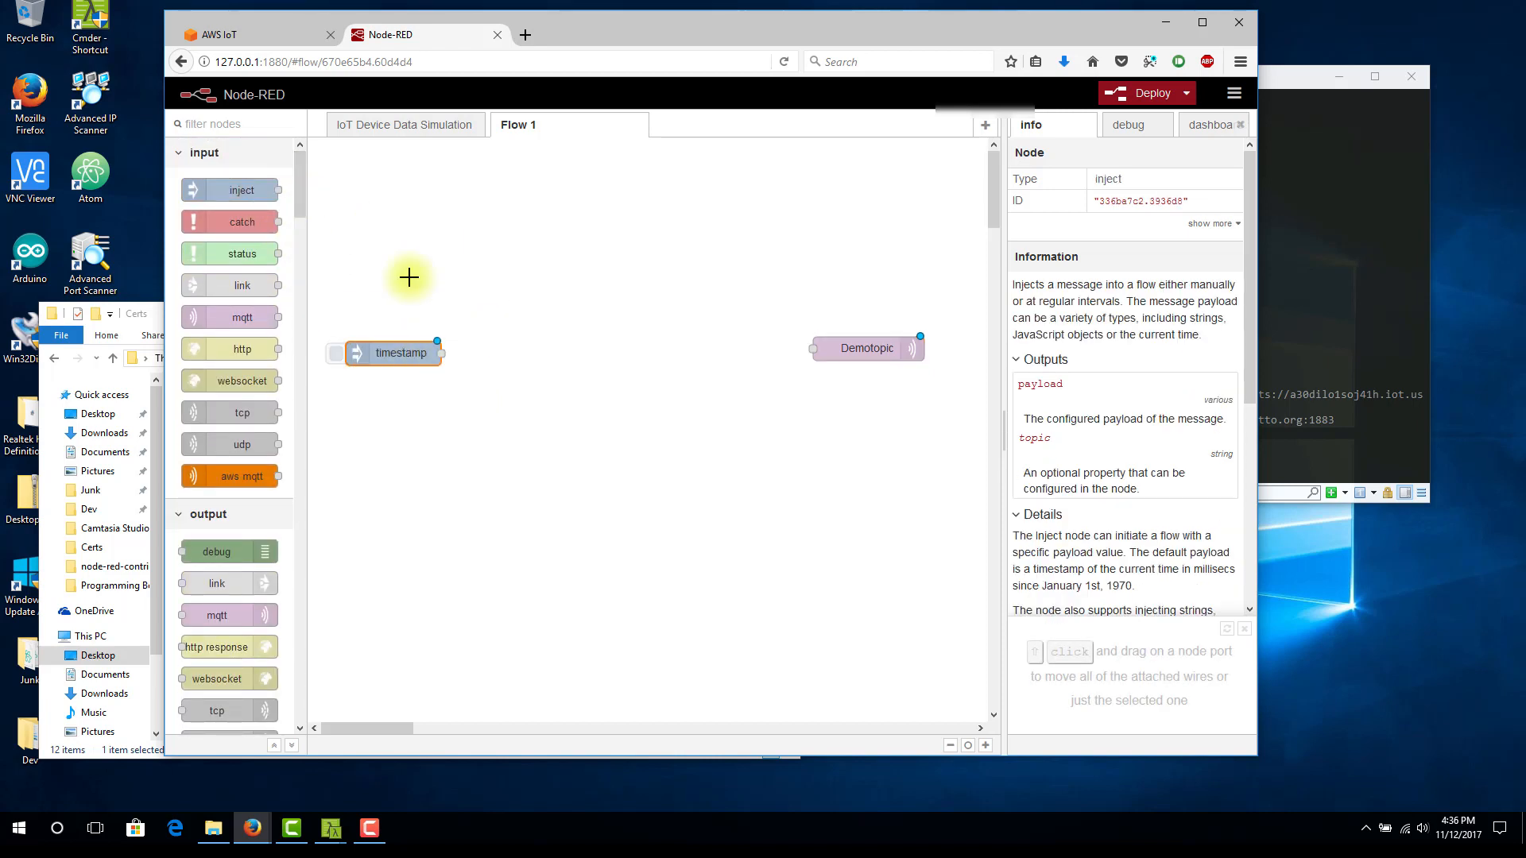
pyautogui.click(337, 354)
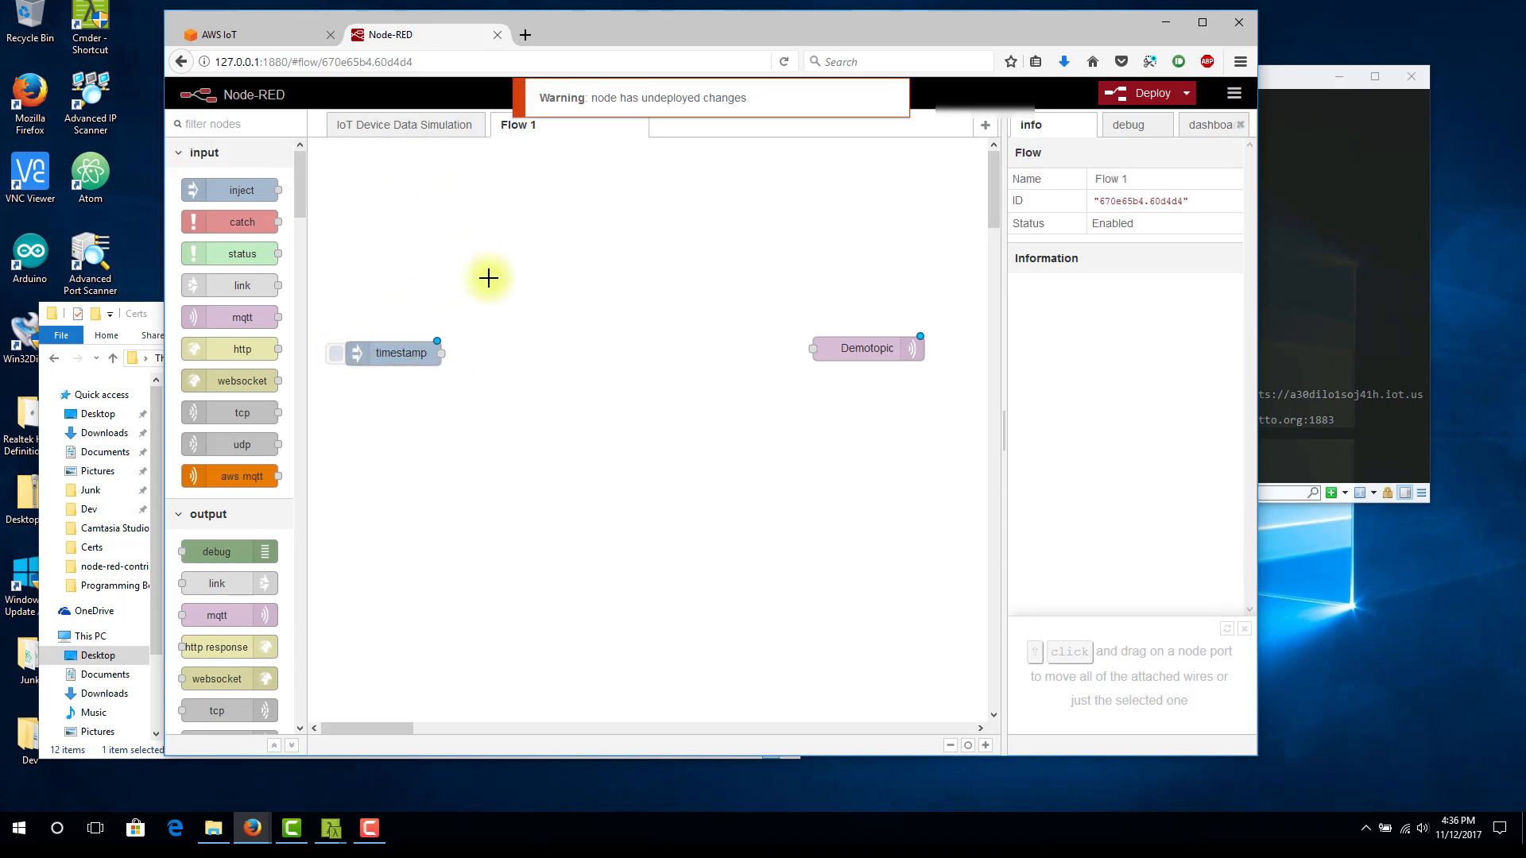
# Copy the Generate Payload function node from the IoT Device Data Simulation flow into Flow 1, between the timestamp and Demotopic nodes
pyautogui.click(404, 129)
pyautogui.click(600, 334)
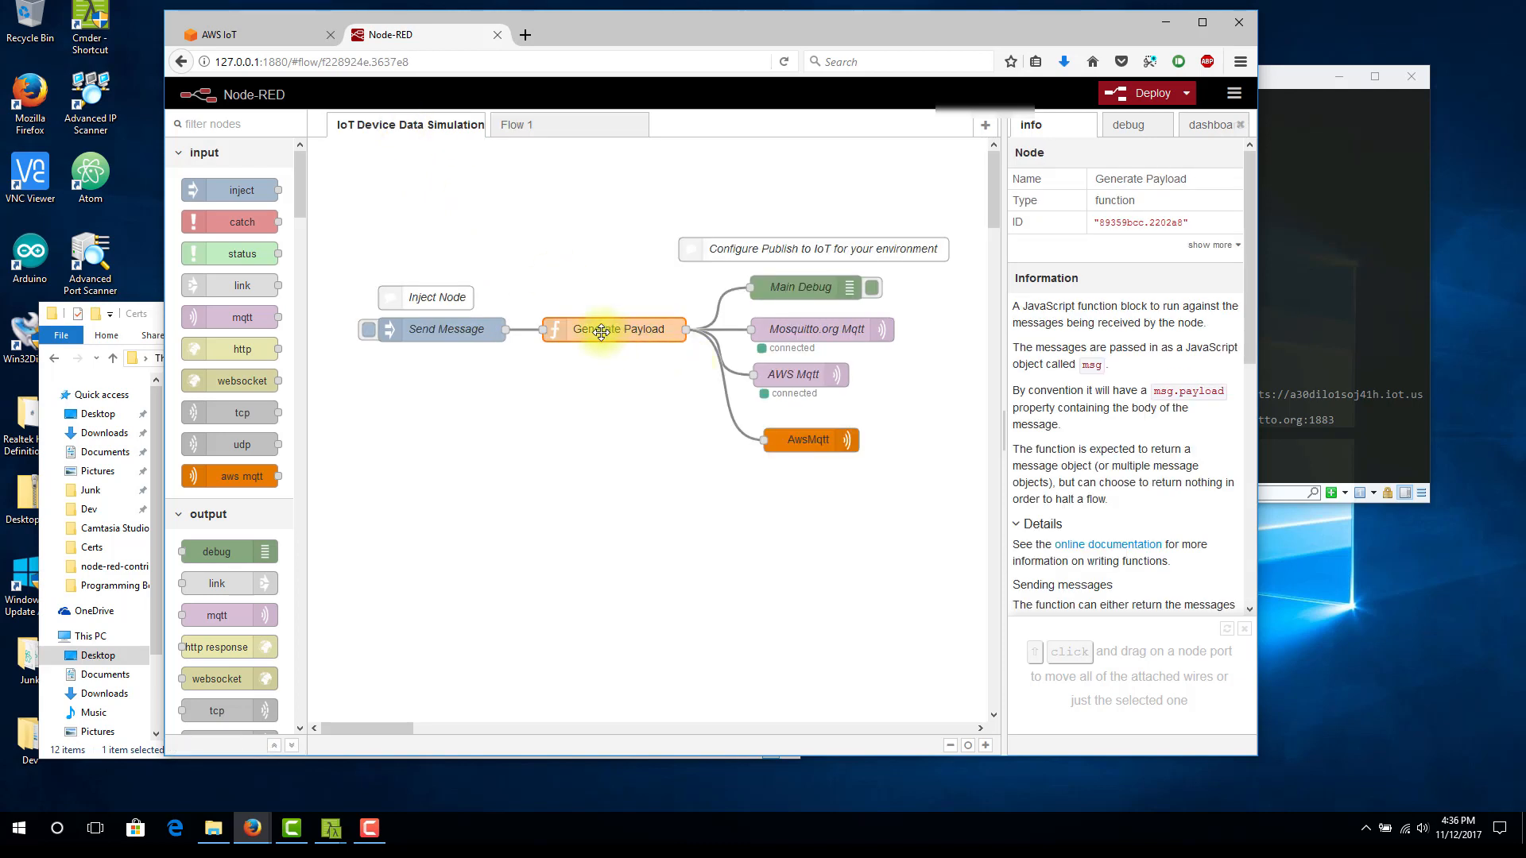
pyautogui.hotkey('ctrl', 'c')
pyautogui.click(517, 125)
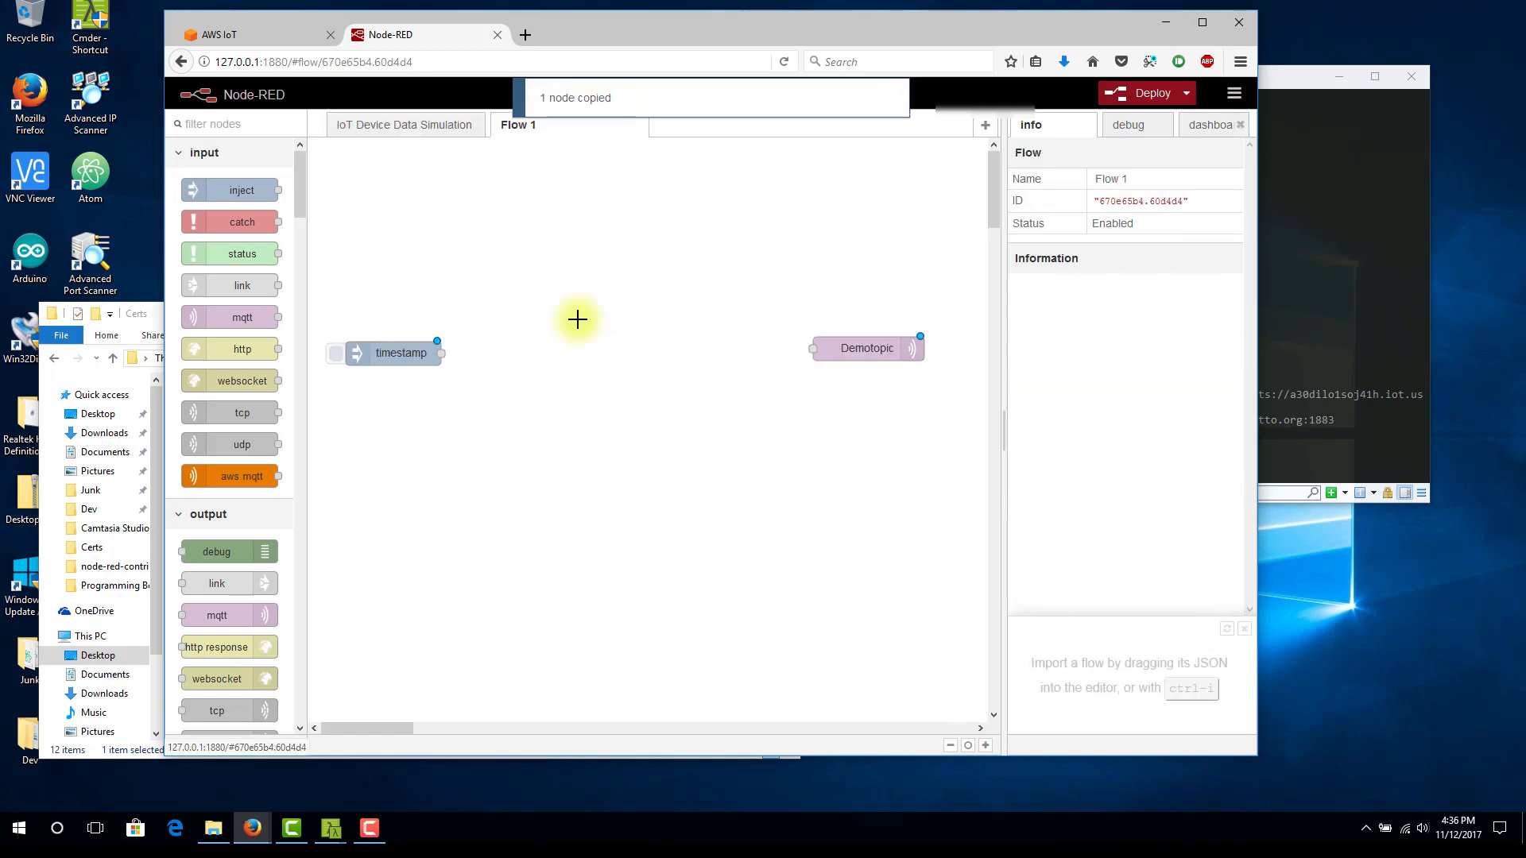
pyautogui.hotkey('ctrl', 'v')
pyautogui.click(614, 353)
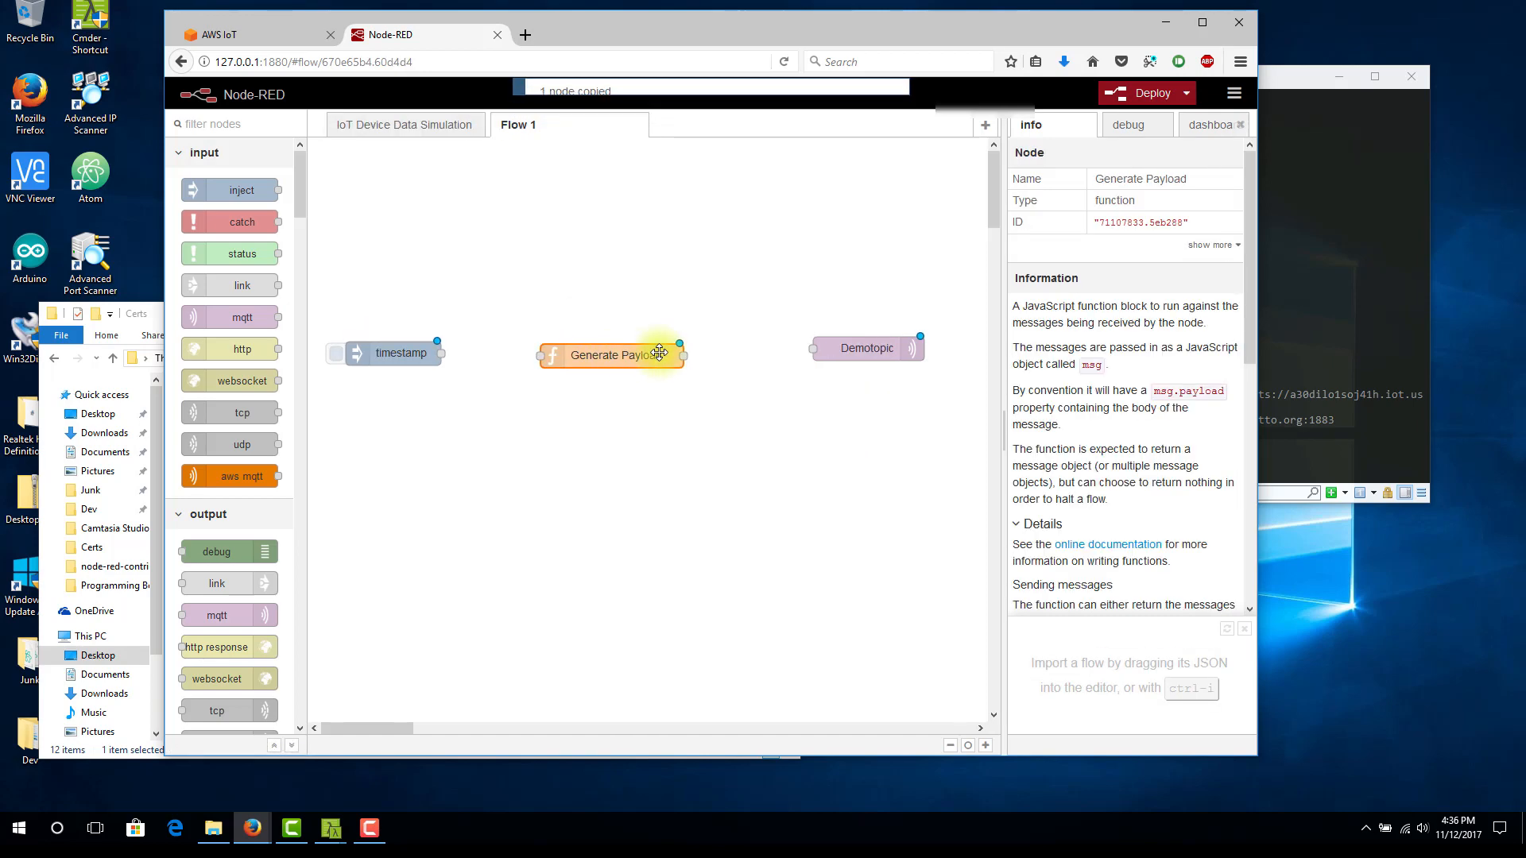
pyautogui.click(509, 353)
# Copy the Send Message inject node from the IoT Device Data Simulation flow into Flow 1, below the timestamp node
pyautogui.click(402, 127)
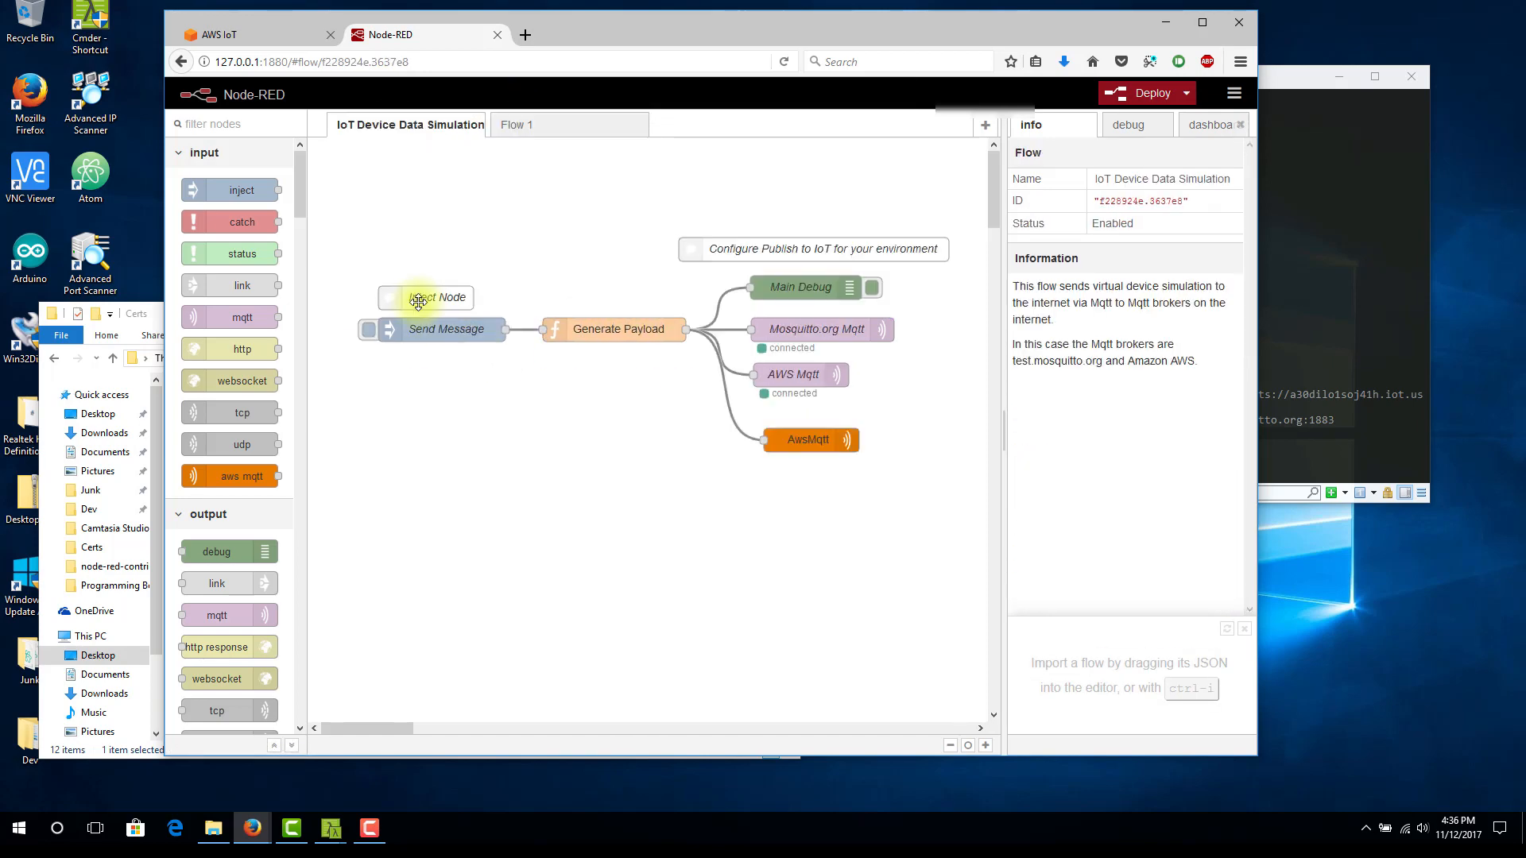
pyautogui.click(432, 322)
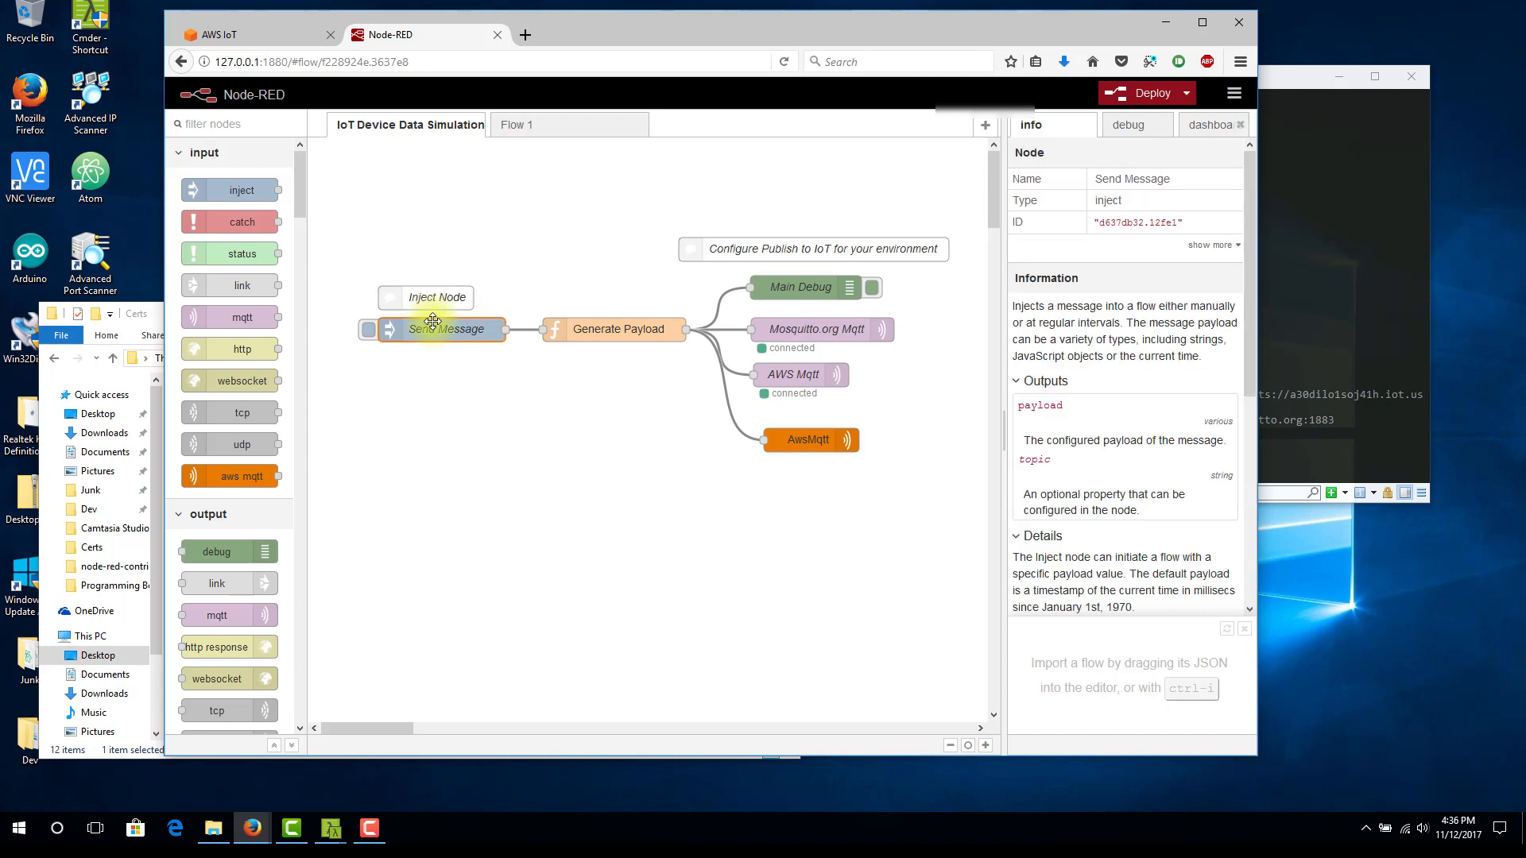
pyautogui.hotkey('ctrl', 'c')
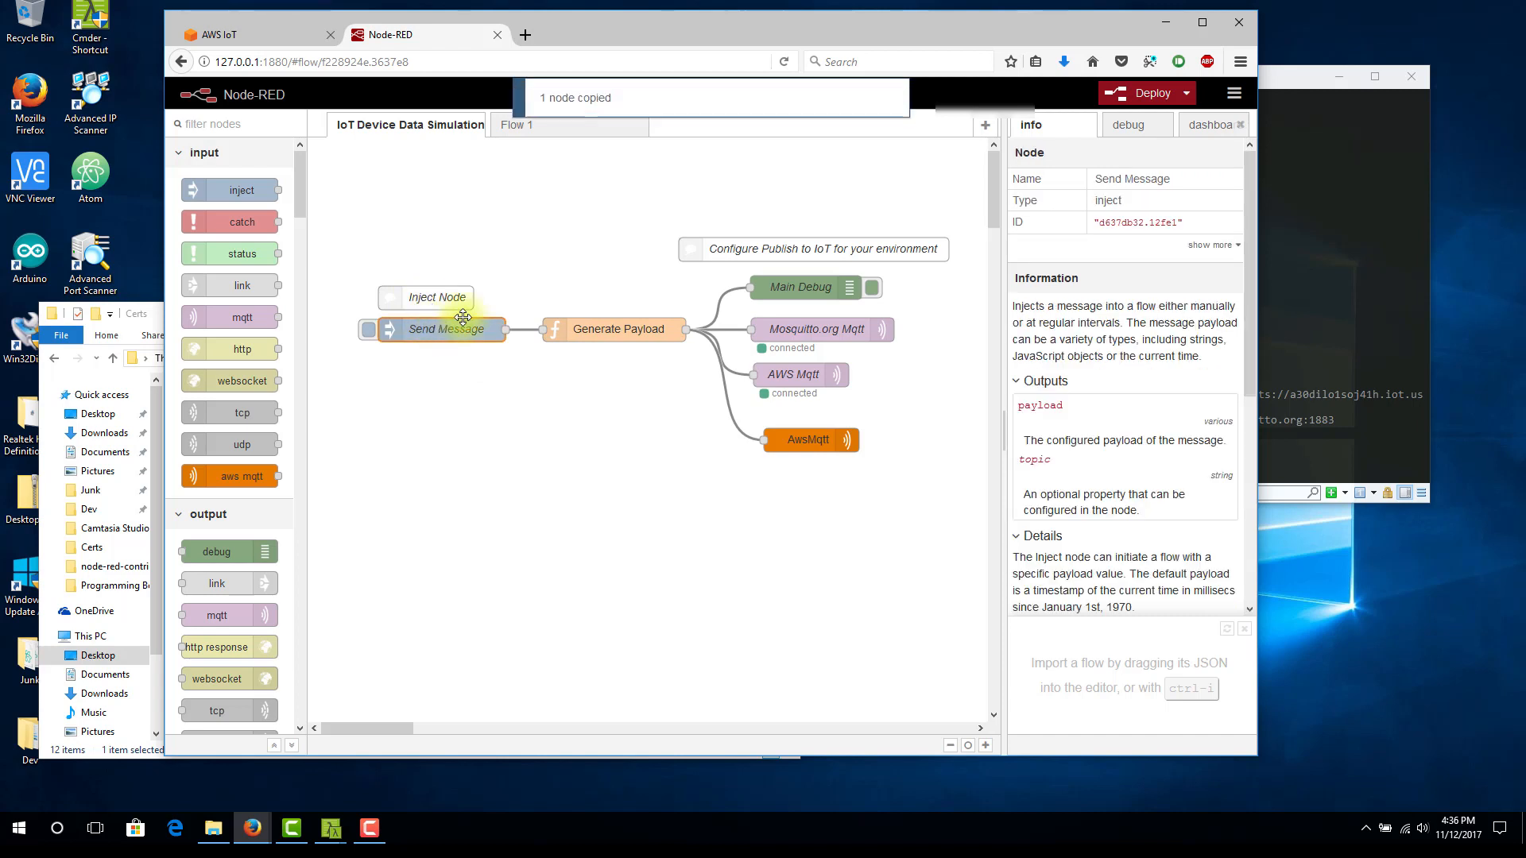
pyautogui.click(512, 125)
pyautogui.hotkey('ctrl', 'v')
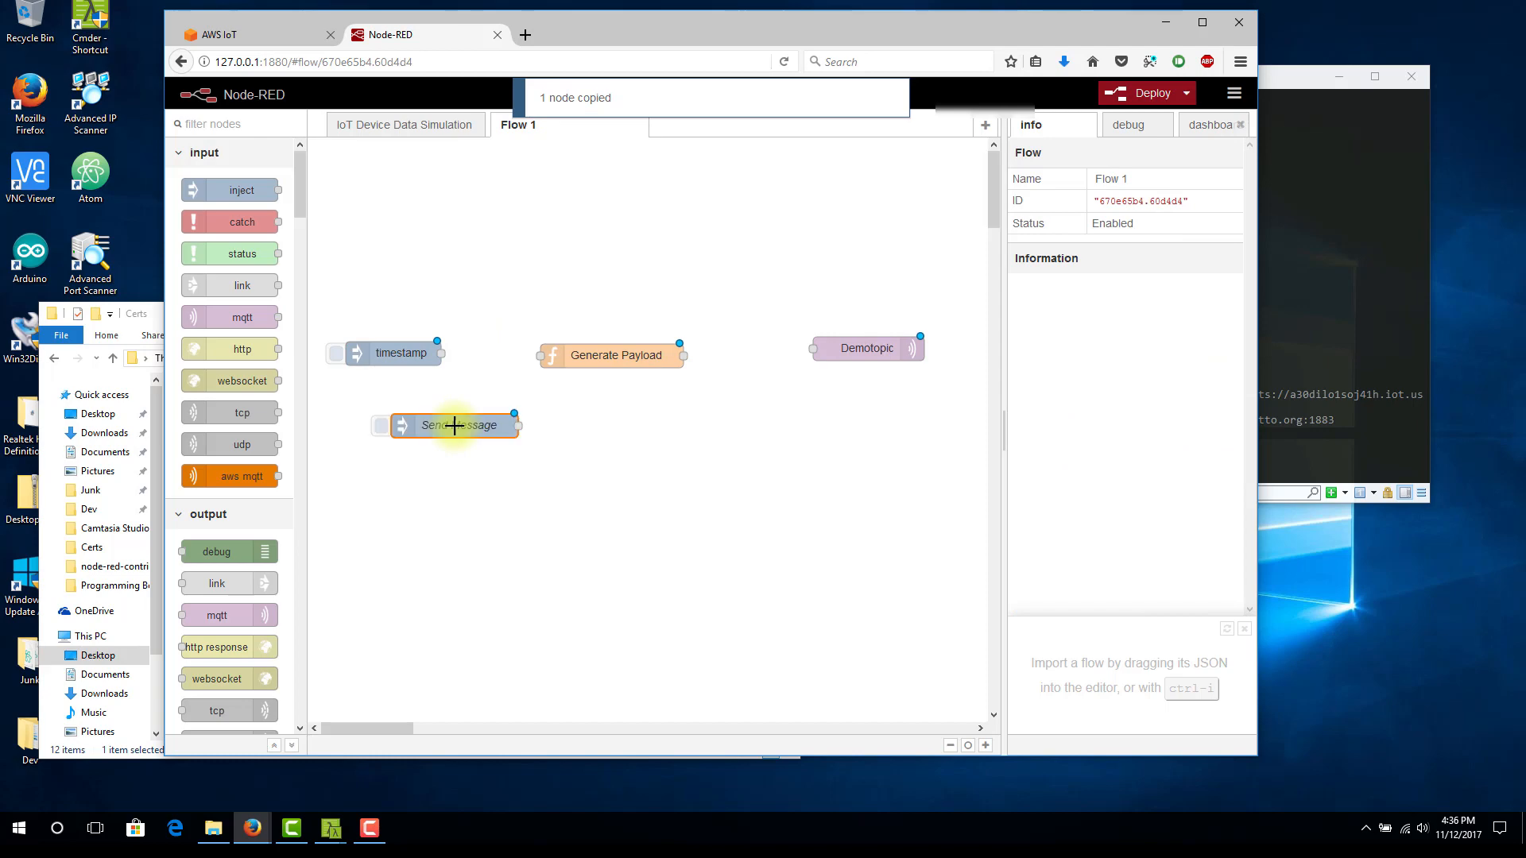
pyautogui.click(426, 423)
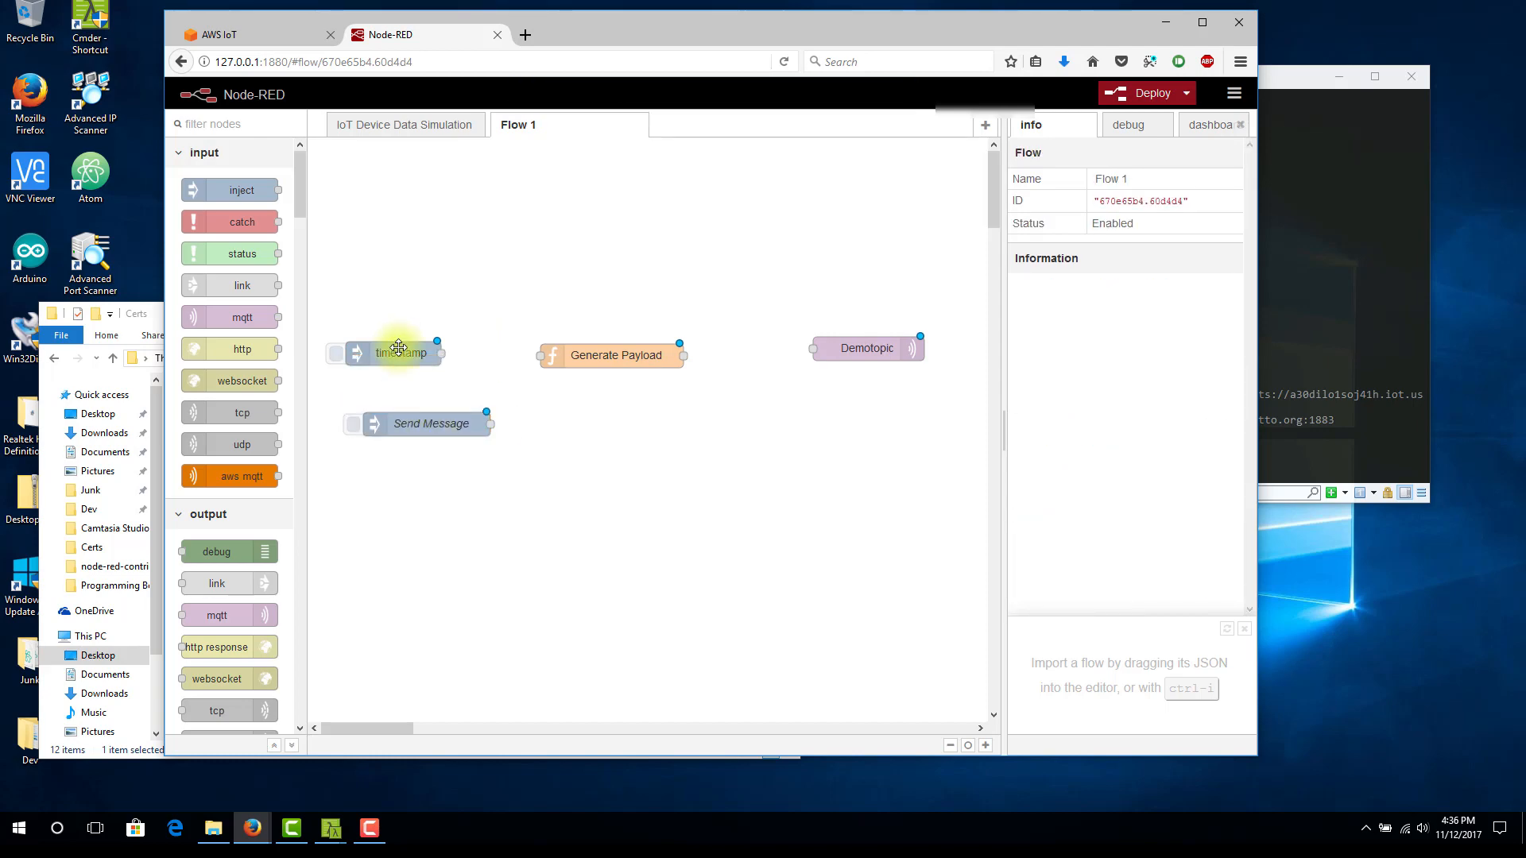
# Delete the timestamp node, put Send Message in its place and shift Generate Payload slightly towards Demotopic
pyautogui.click(399, 350)
pyautogui.press('Delete')
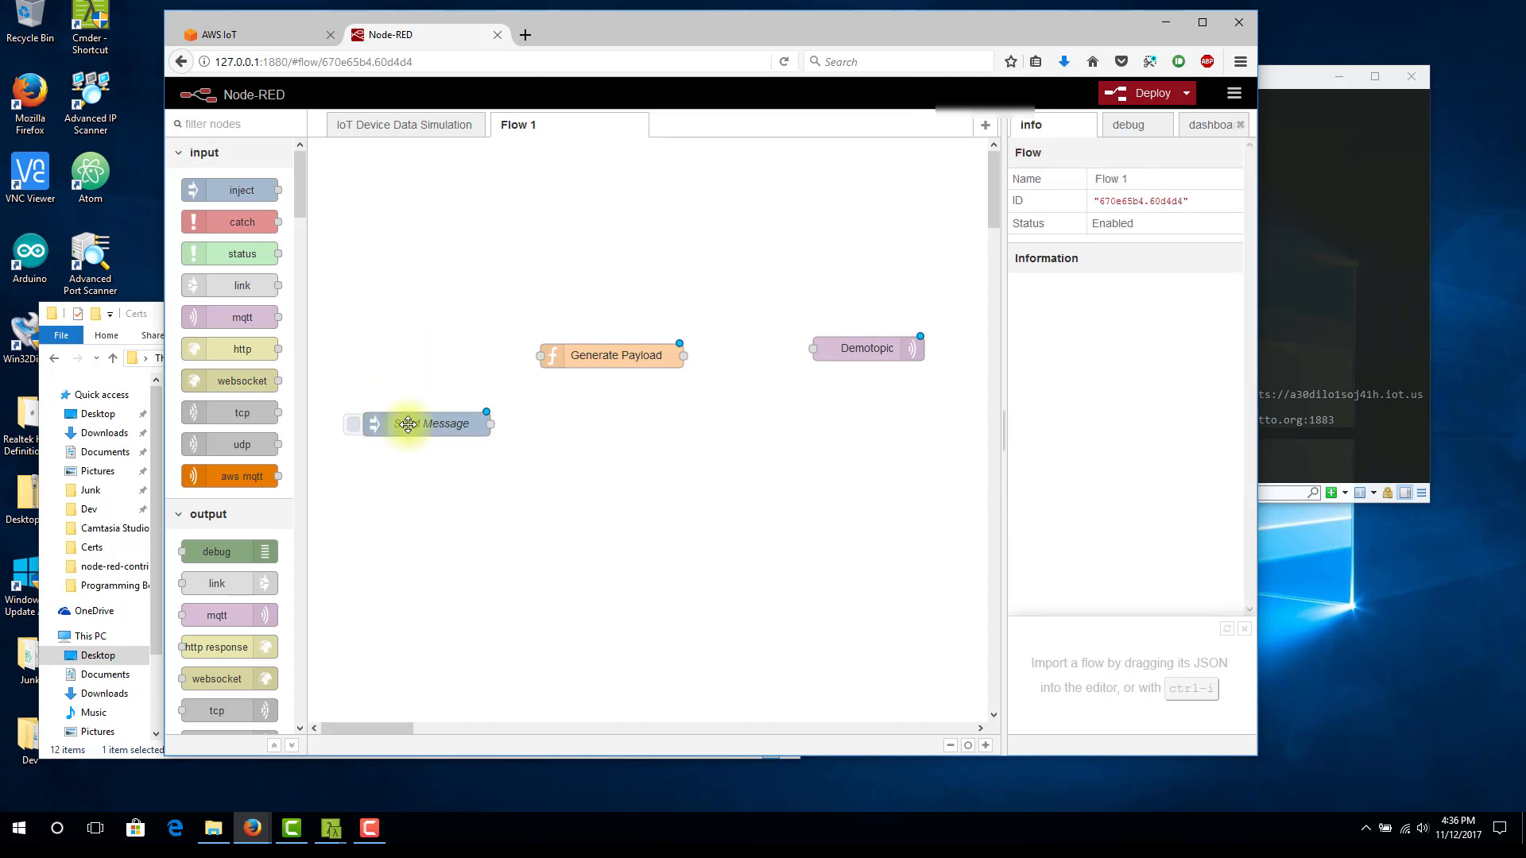
pyautogui.moveTo(402, 426); pyautogui.dragTo(406, 360)
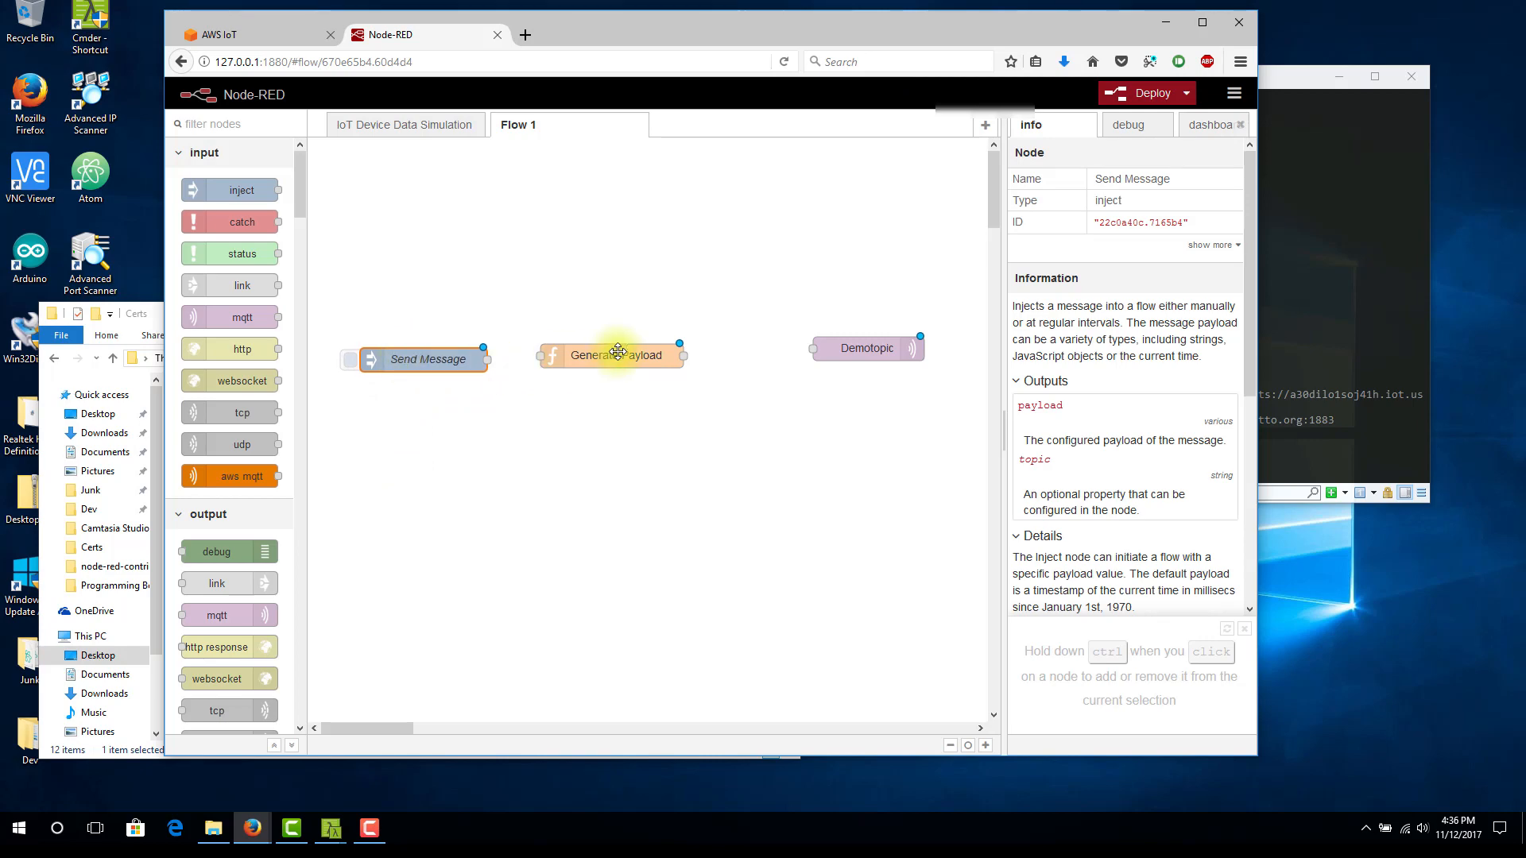
pyautogui.moveTo(619, 354); pyautogui.dragTo(652, 352)
# Review the JavaScript code inside the Generate Payload function node and close it without changes
pyautogui.doubleClick(652, 352)
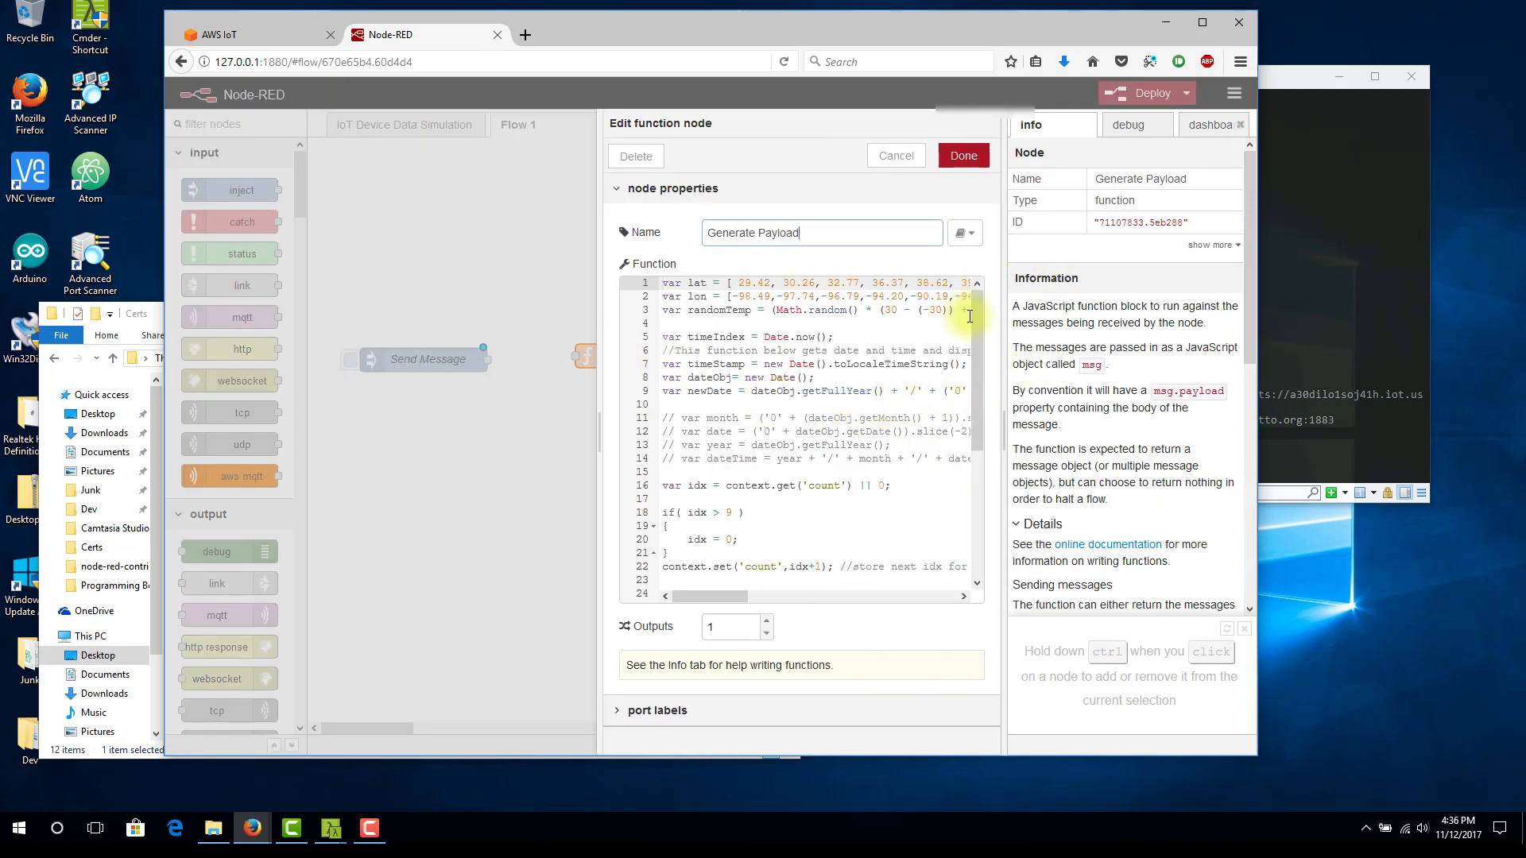
pyautogui.moveTo(971, 336); pyautogui.dragTo(975, 306)
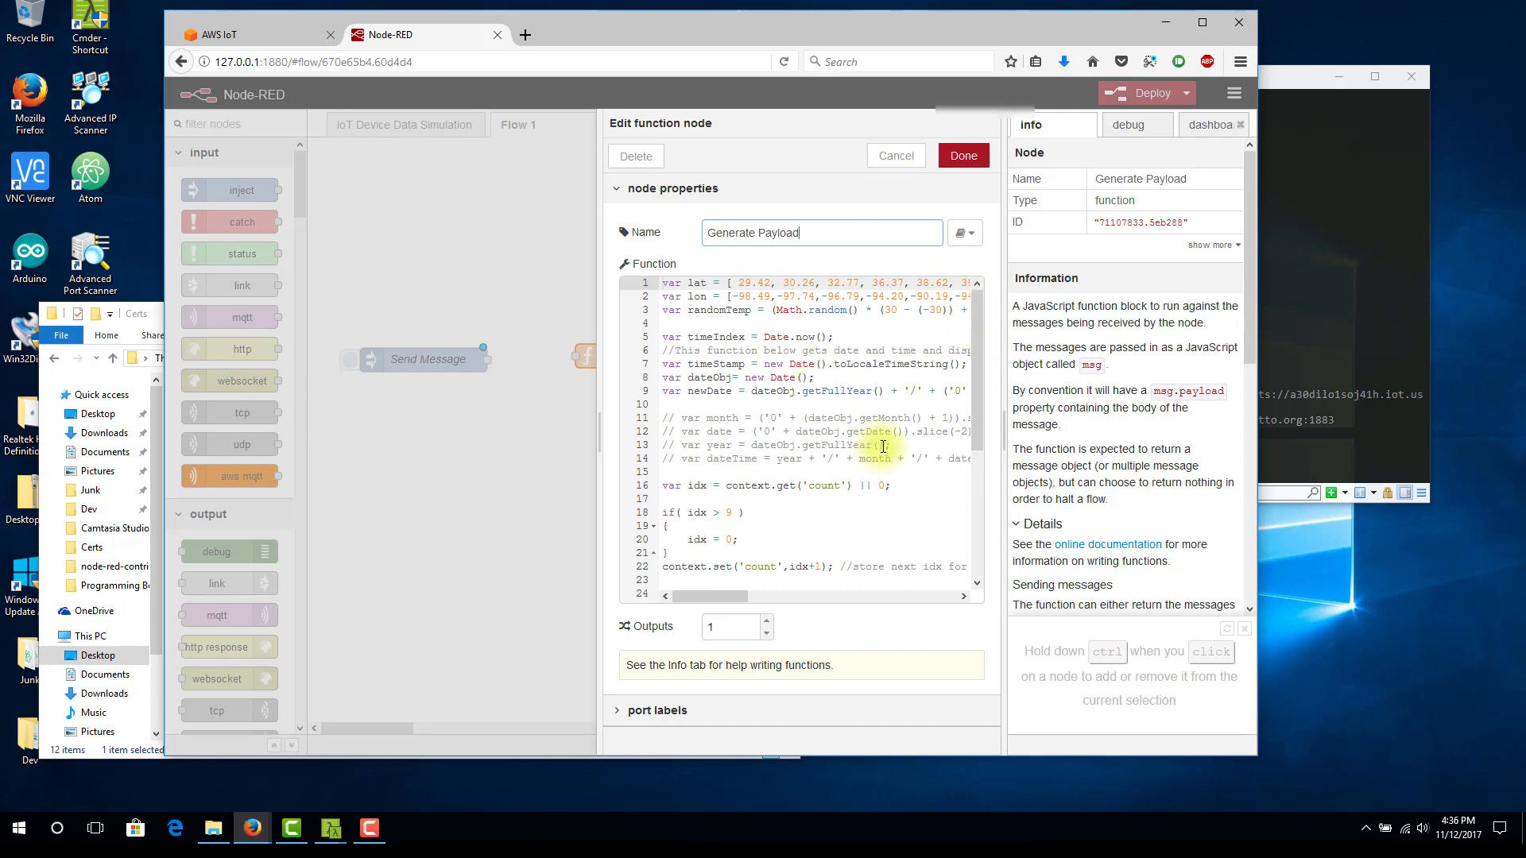
pyautogui.click(891, 159)
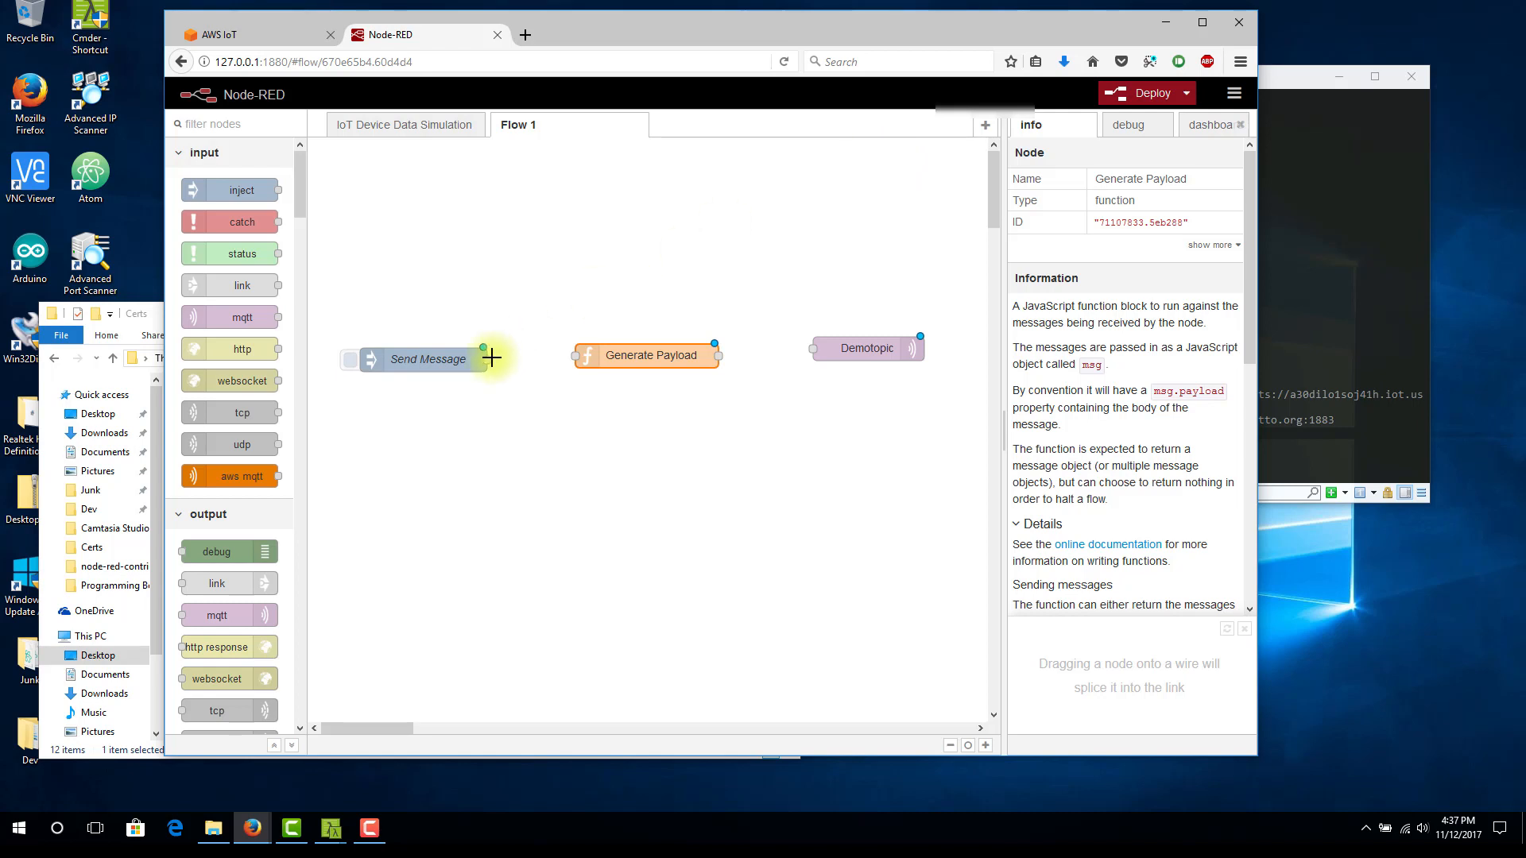
# Wire Send Message to Generate Payload and Generate Payload to Demotopic, and deploy the flow
pyautogui.moveTo(496, 360); pyautogui.dragTo(575, 356)
pyautogui.moveTo(718, 356); pyautogui.dragTo(811, 349)
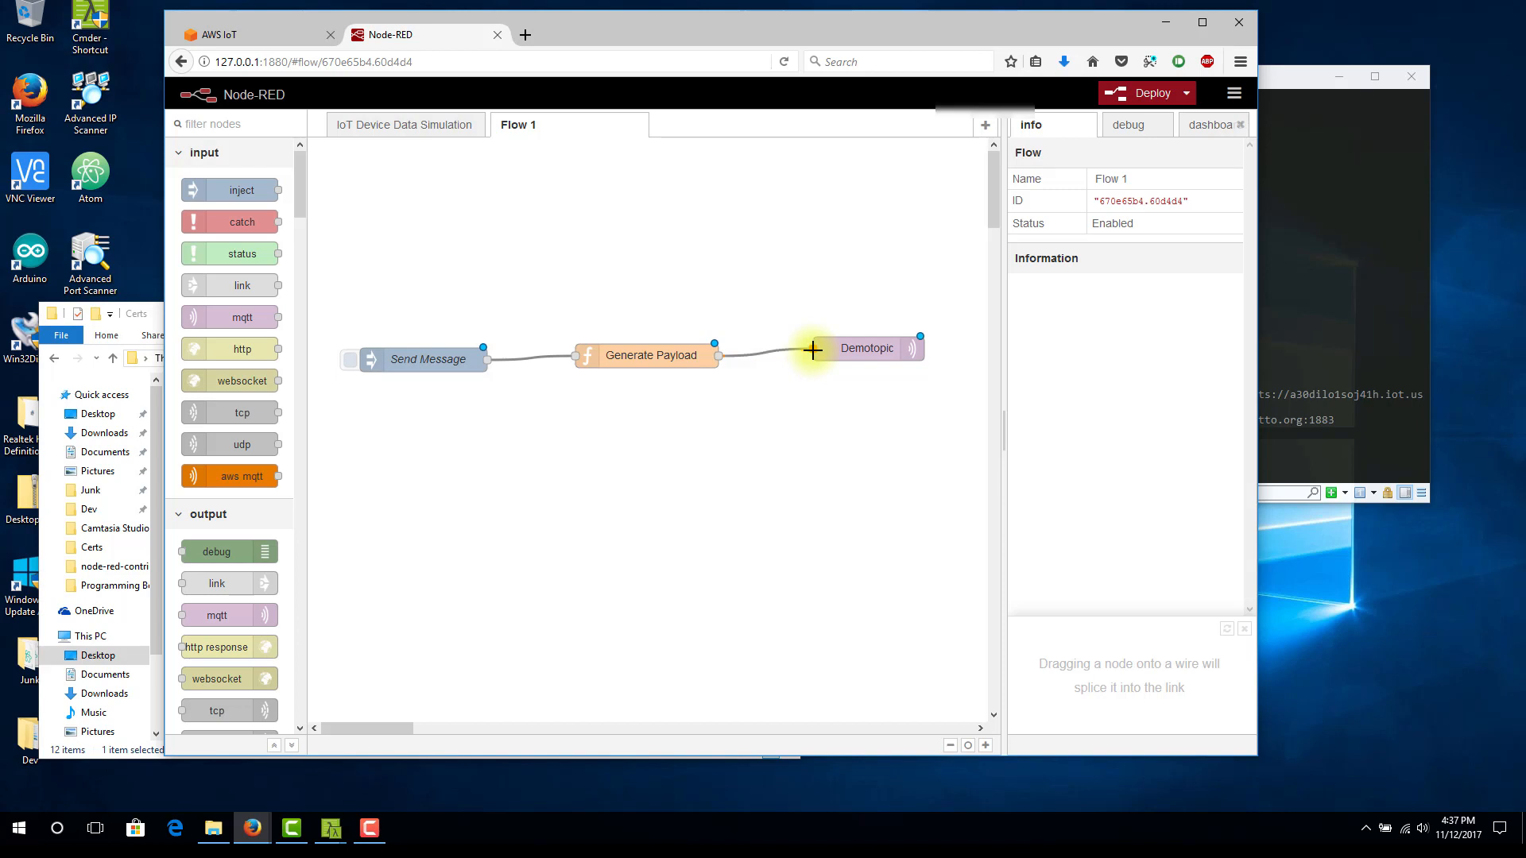
pyautogui.click(1150, 95)
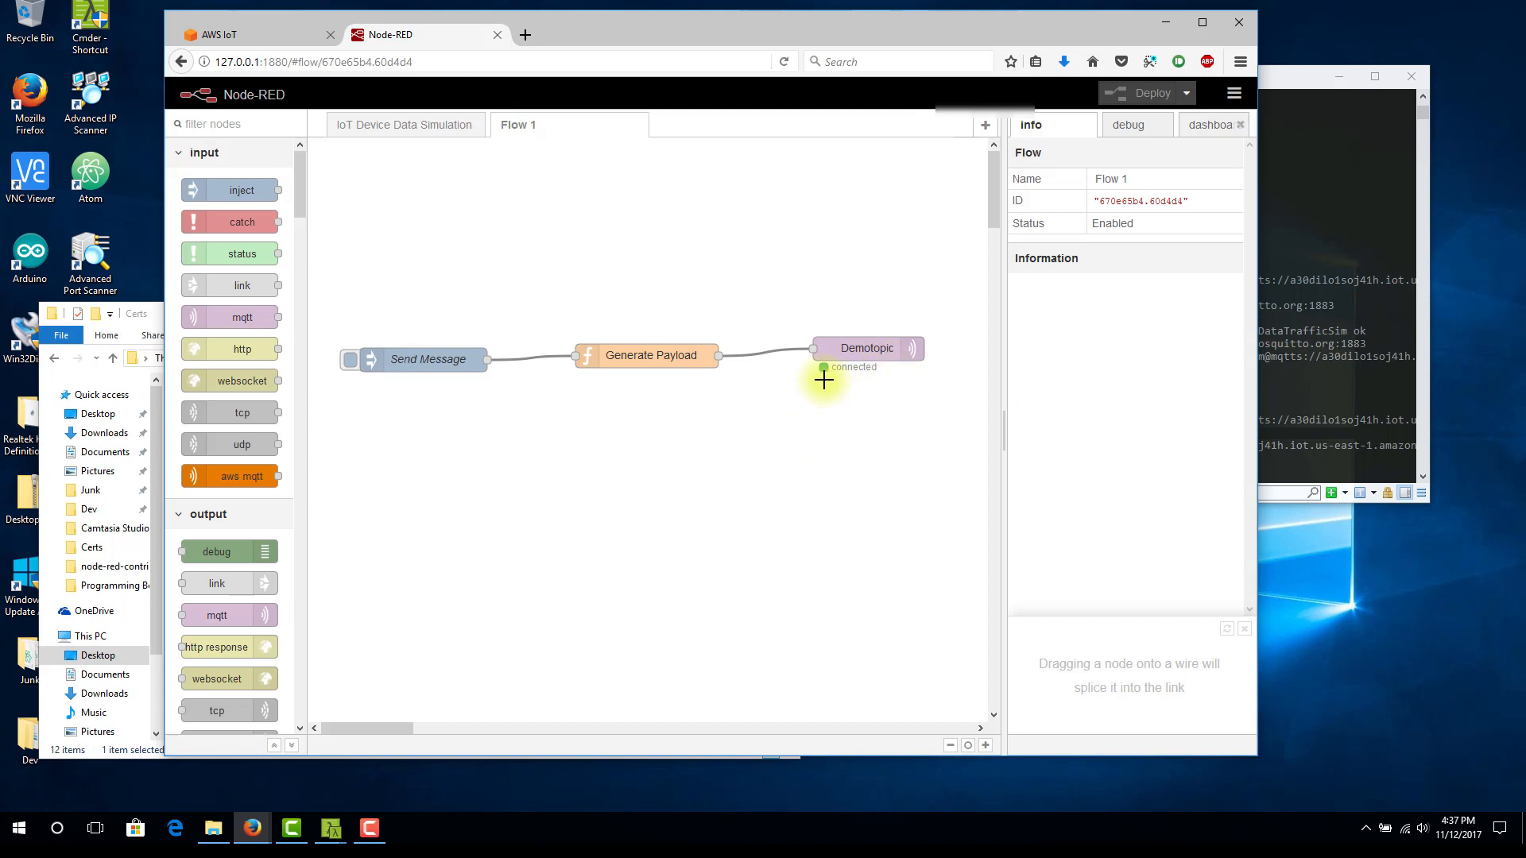
# Show the debug messages and move the Send Message node slightly up towards Generate Payload
pyautogui.click(1129, 125)
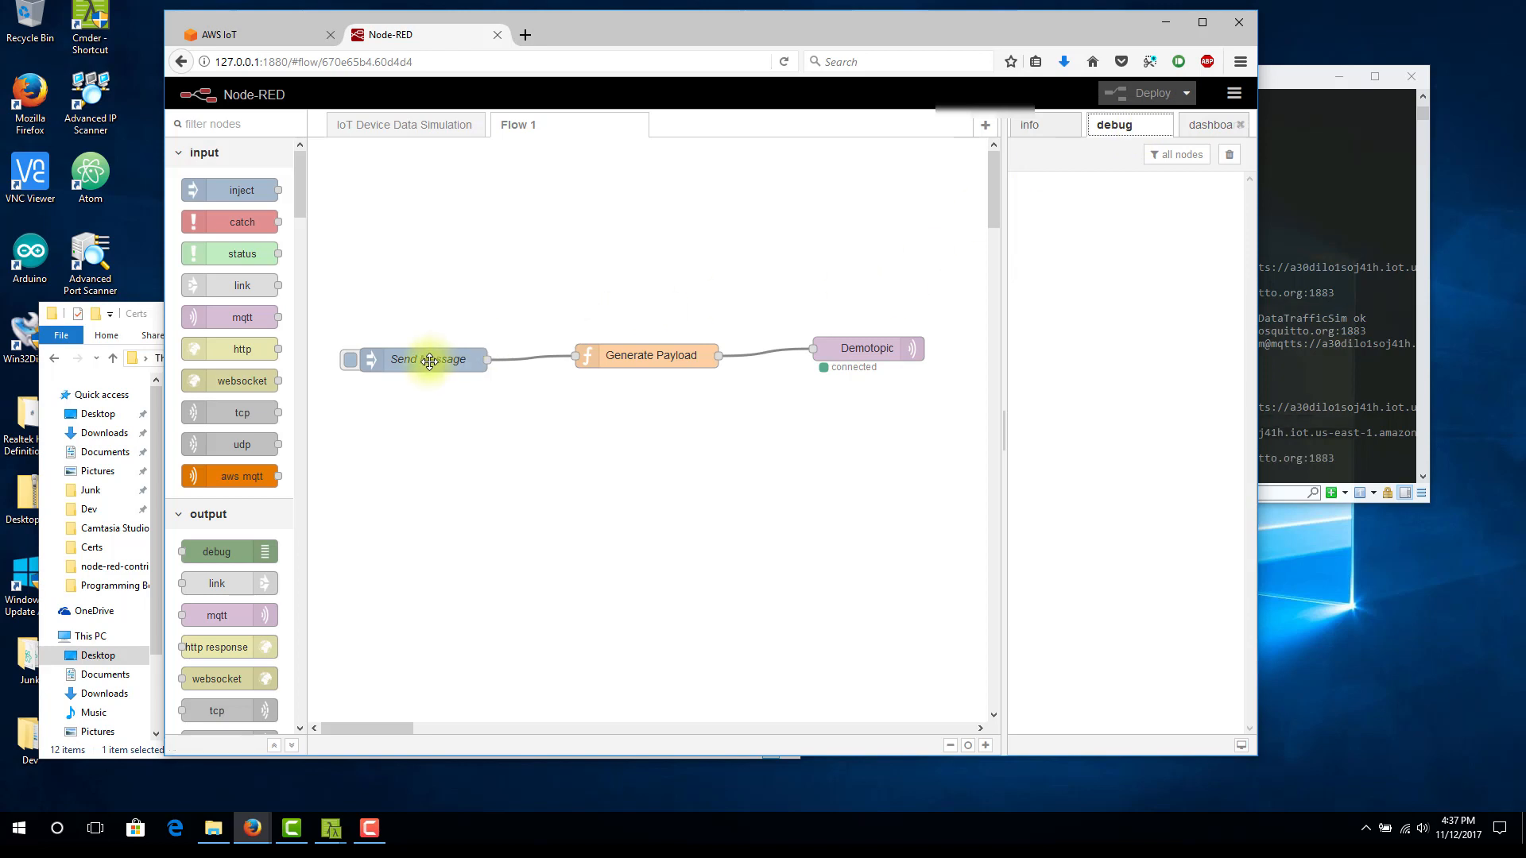
pyautogui.moveTo(426, 360); pyautogui.dragTo(445, 347)
pyautogui.click(375, 343)
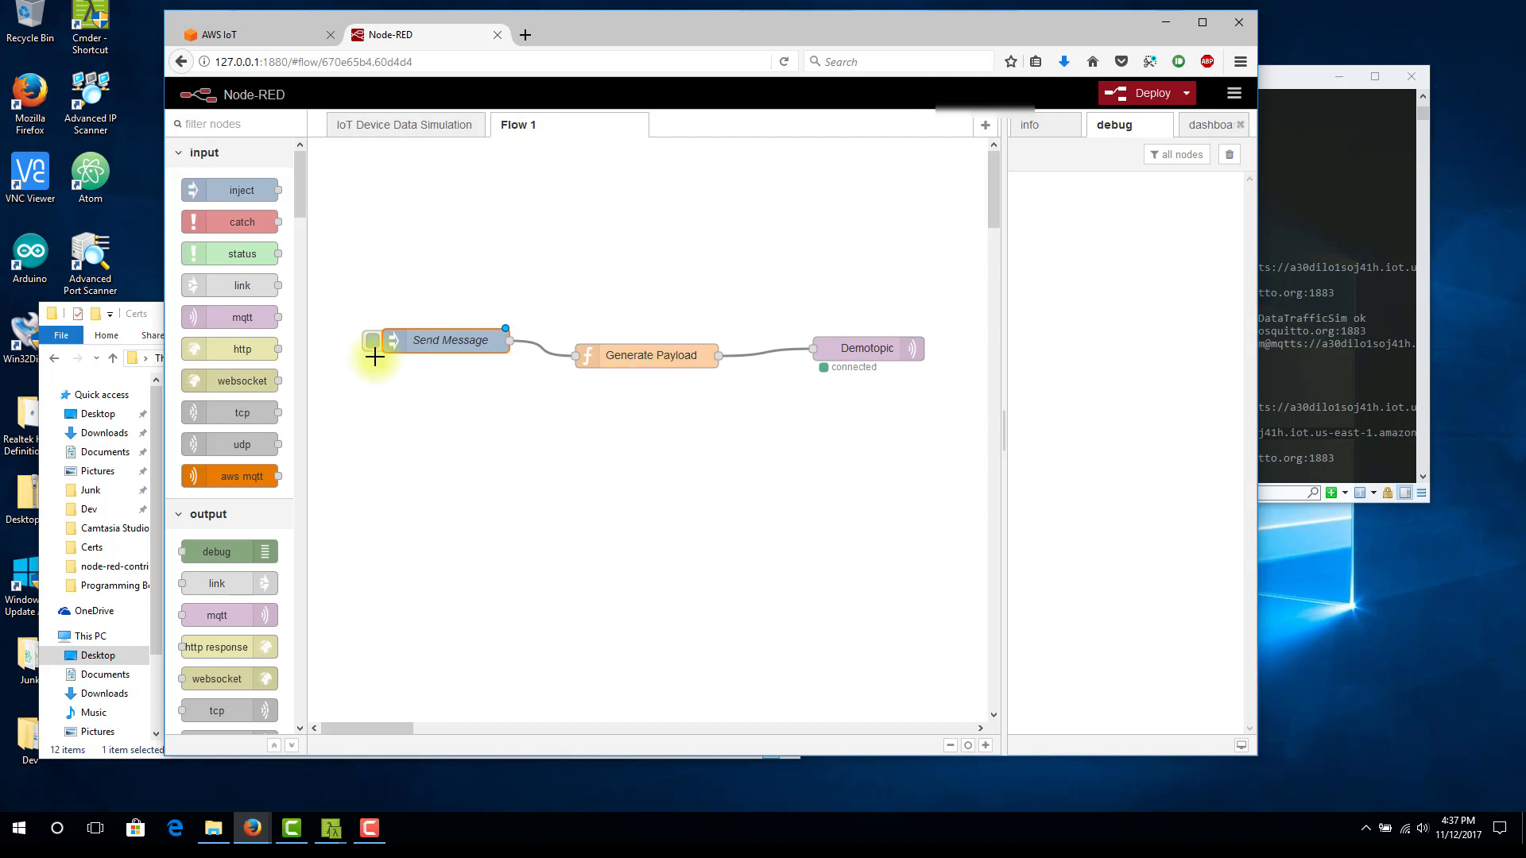
# Copy the Main Debug node from the IoT Device Data Simulation flow into Flow 1 below Demotopic and wire Generate Payload to it
pyautogui.click(391, 133)
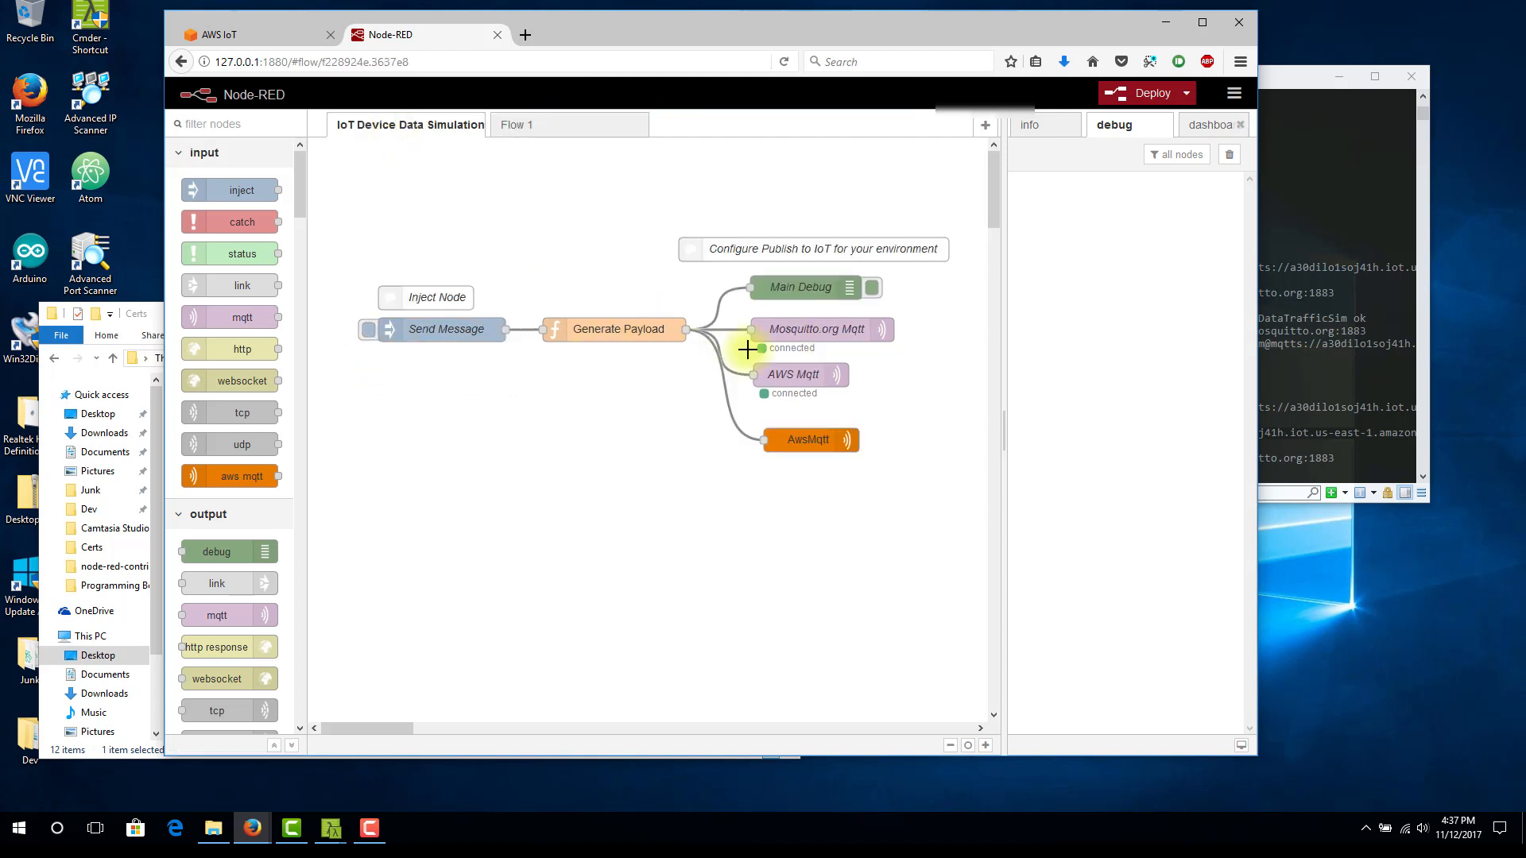
pyautogui.click(796, 285)
pyautogui.hotkey('ctrl', 'c')
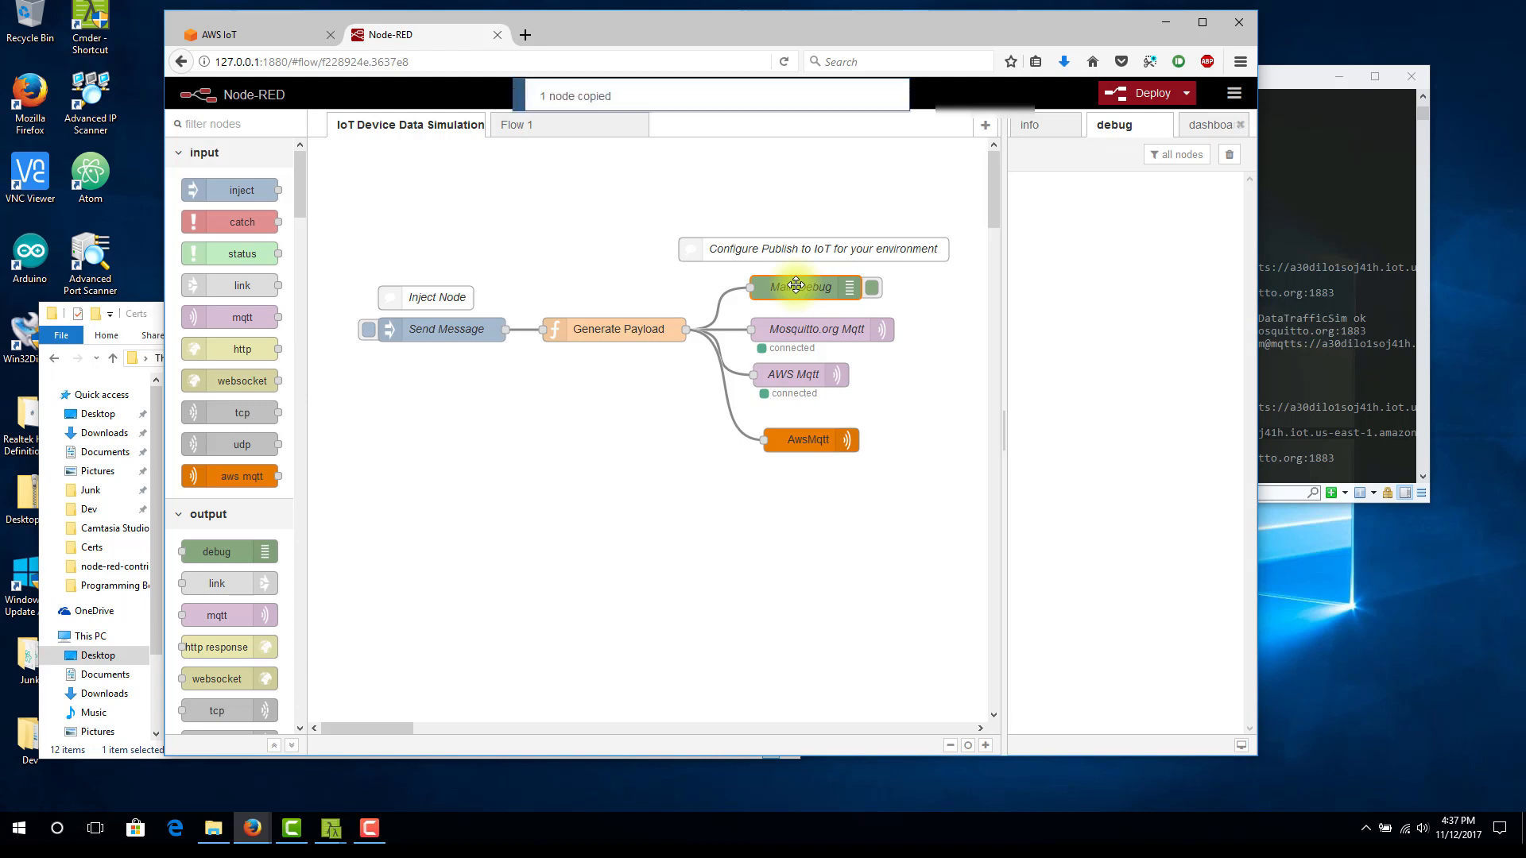
pyautogui.click(541, 138)
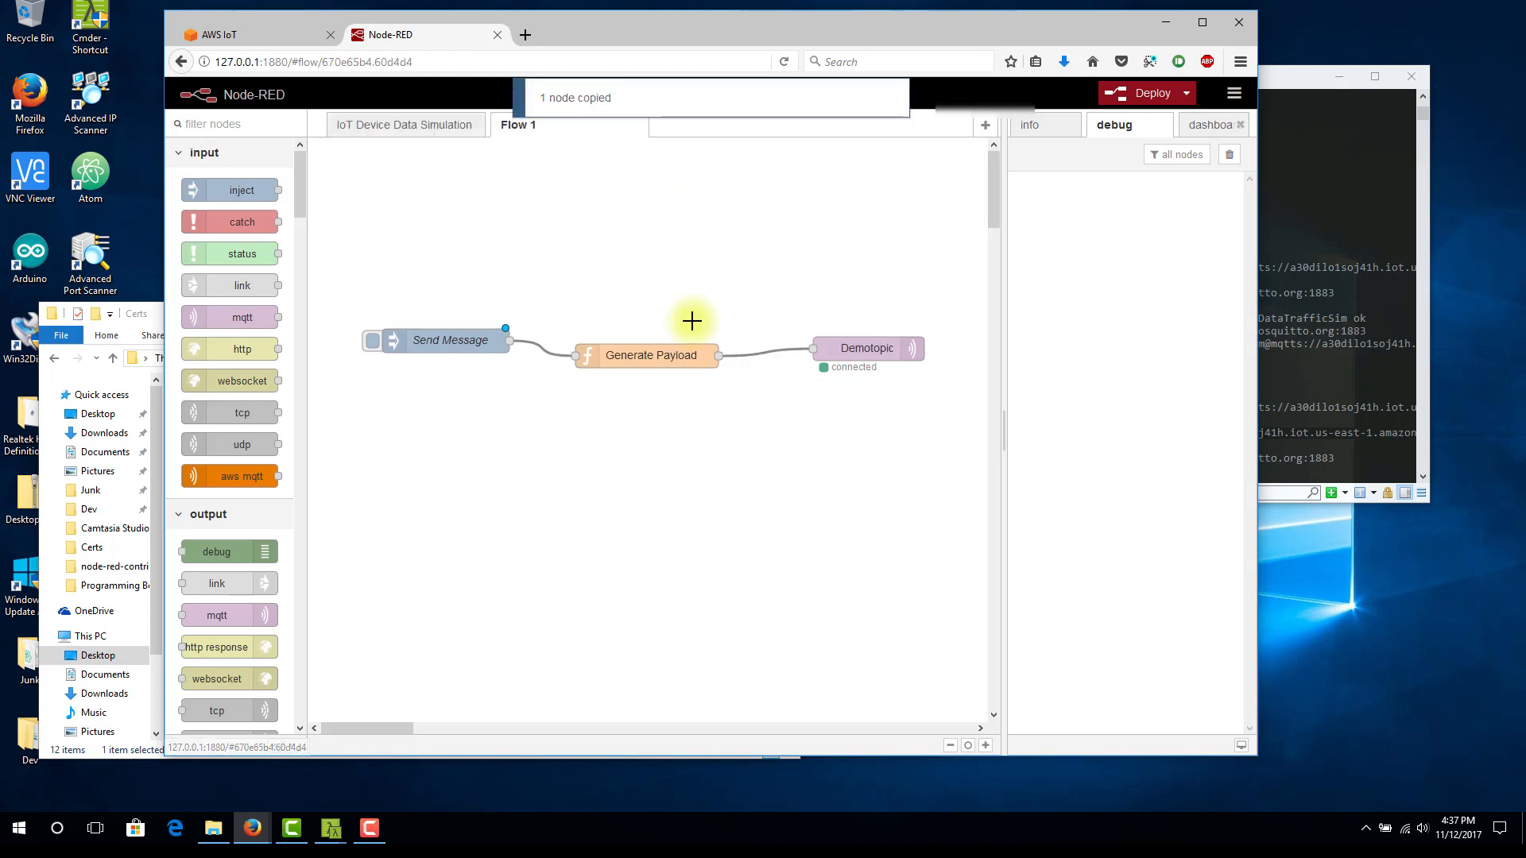
pyautogui.hotkey('ctrl', 'v')
pyautogui.click(777, 418)
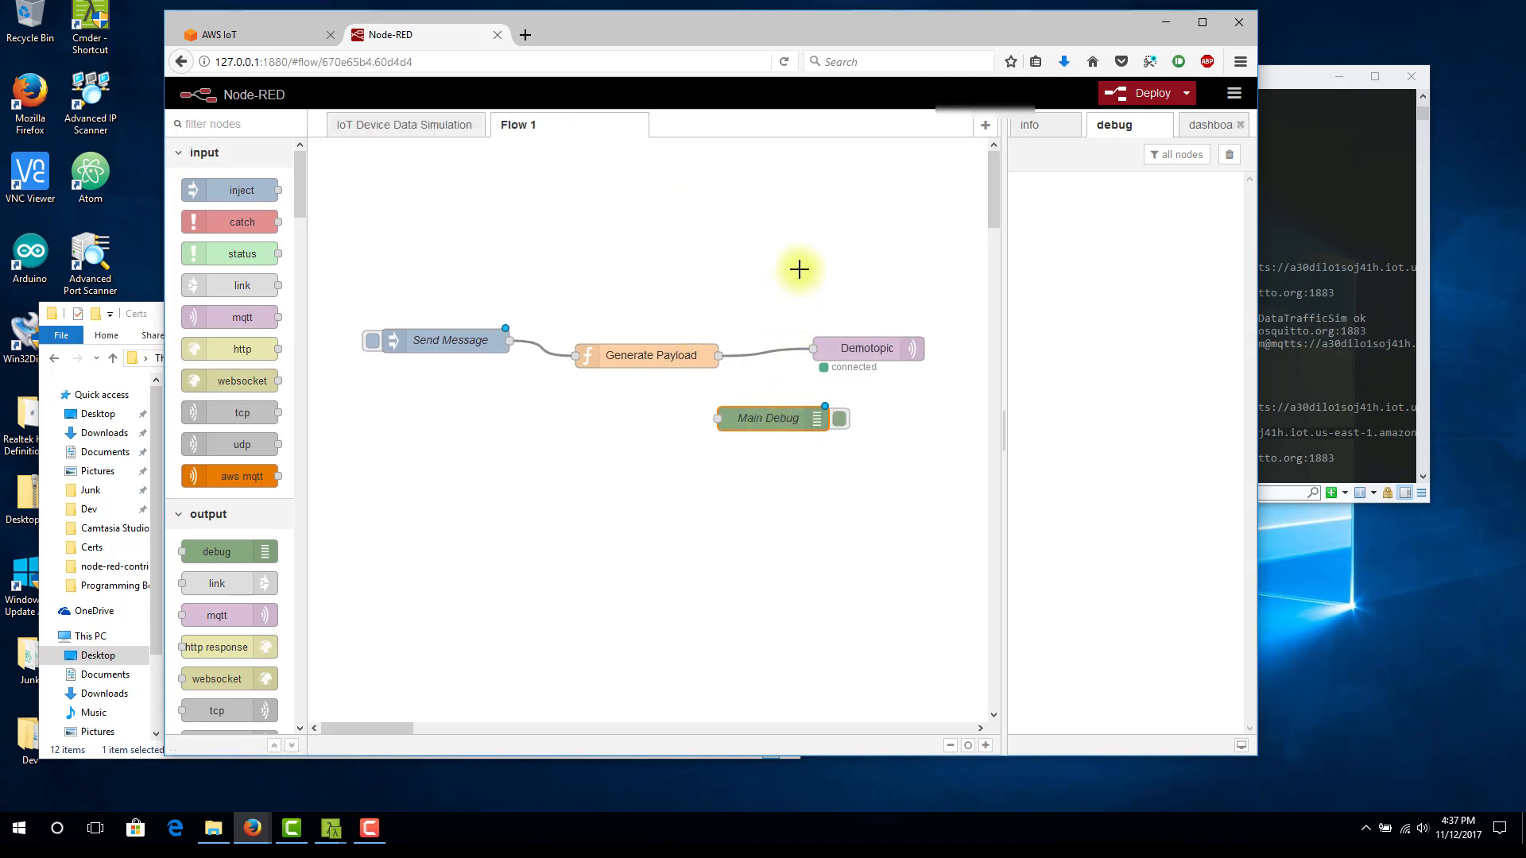
pyautogui.moveTo(766, 418); pyautogui.dragTo(828, 432)
pyautogui.moveTo(718, 356); pyautogui.dragTo(778, 432)
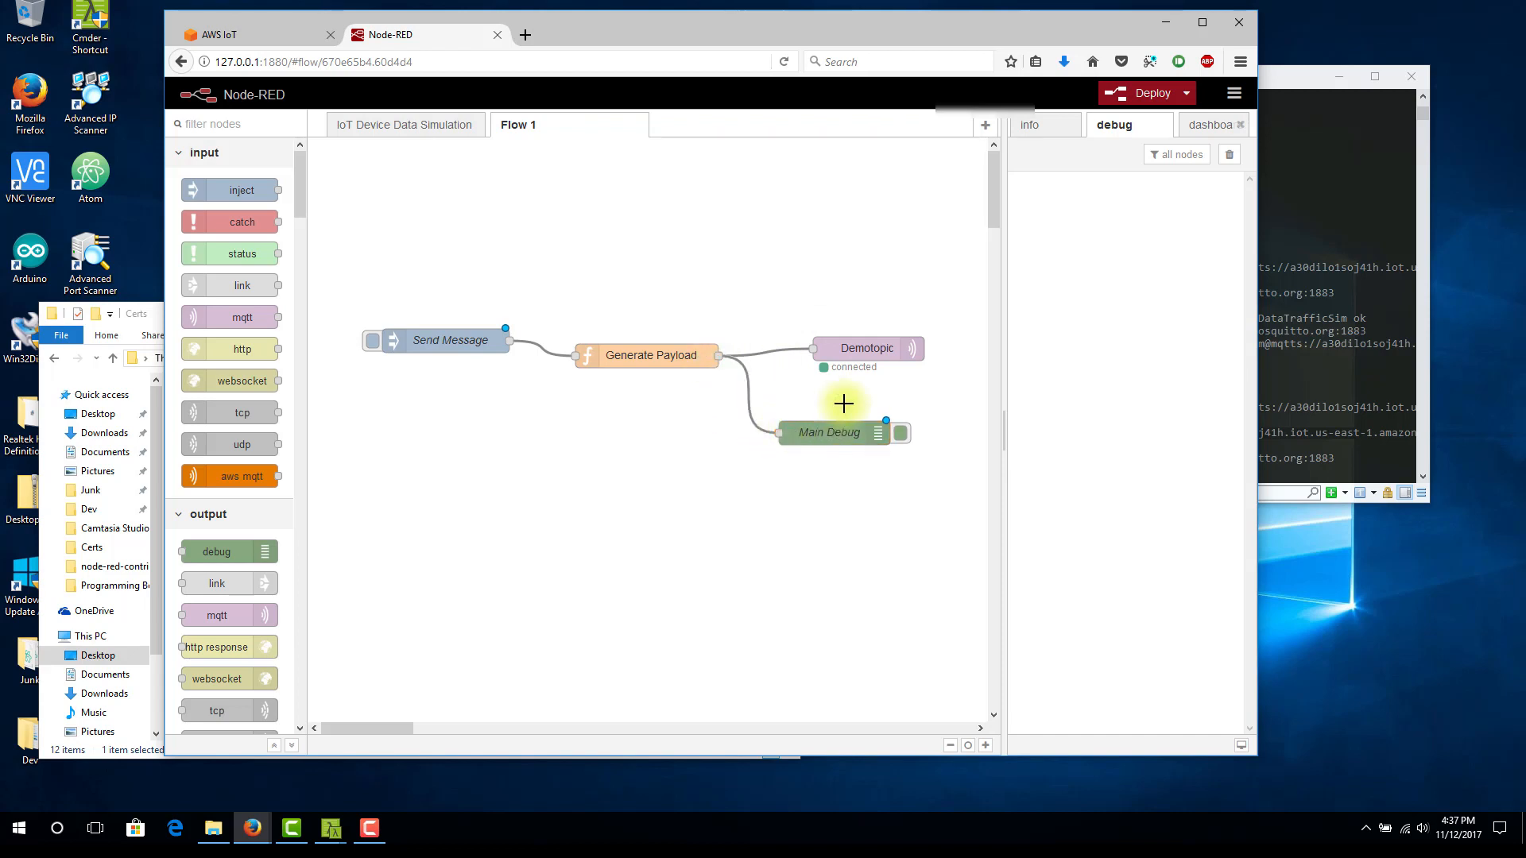
# Deploy the flow with the added debug node and inject a test message from Send Message
pyautogui.click(372, 343)
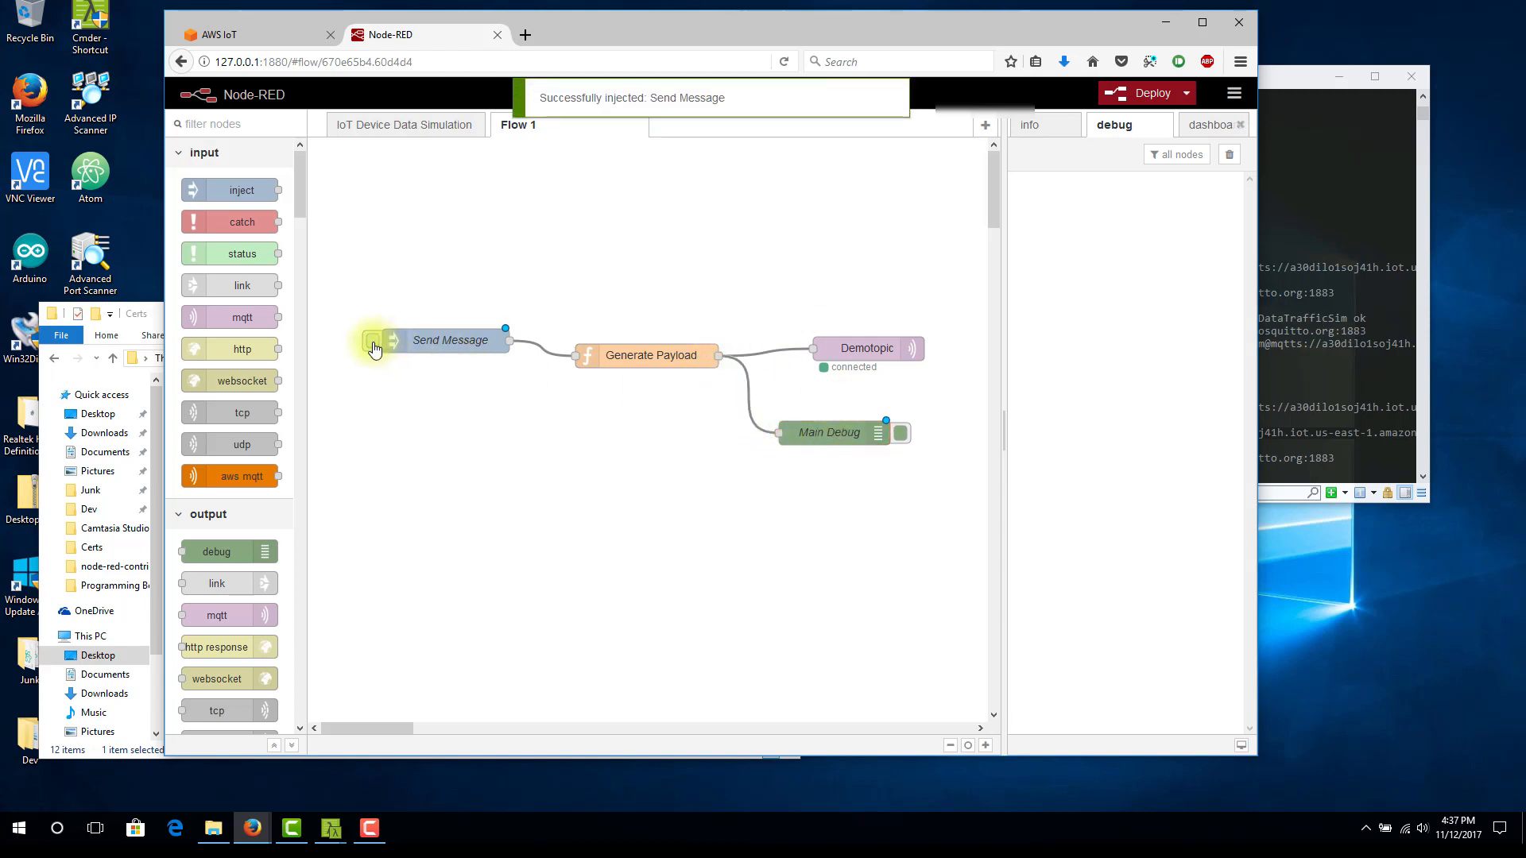
pyautogui.click(1180, 87)
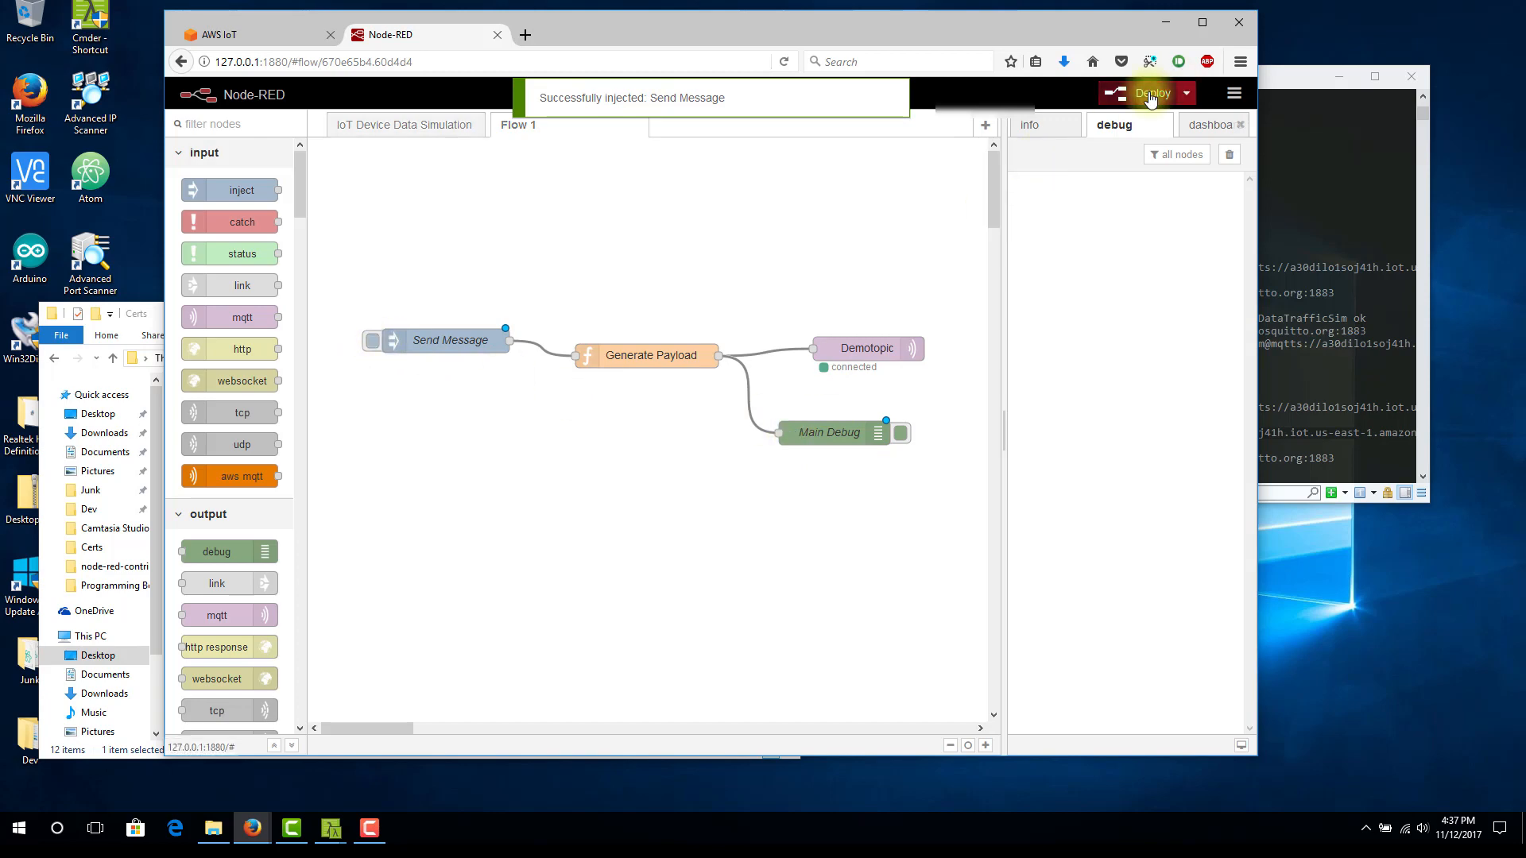
pyautogui.click(371, 347)
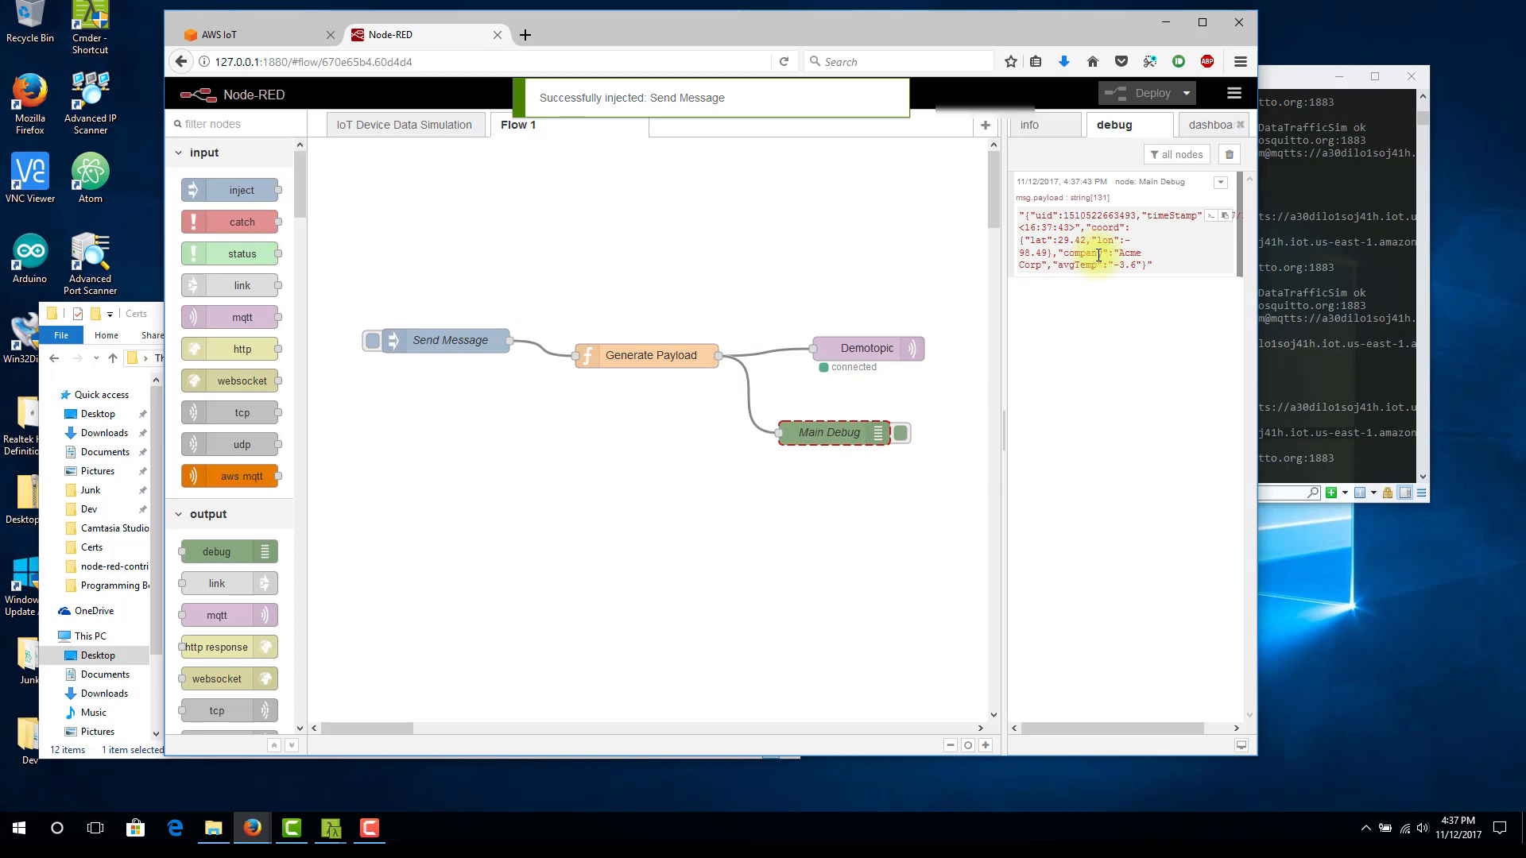
# Switch to the AWS IoT console, open its MQTT test client and subscribe to the topic Demotopic
pyautogui.click(228, 37)
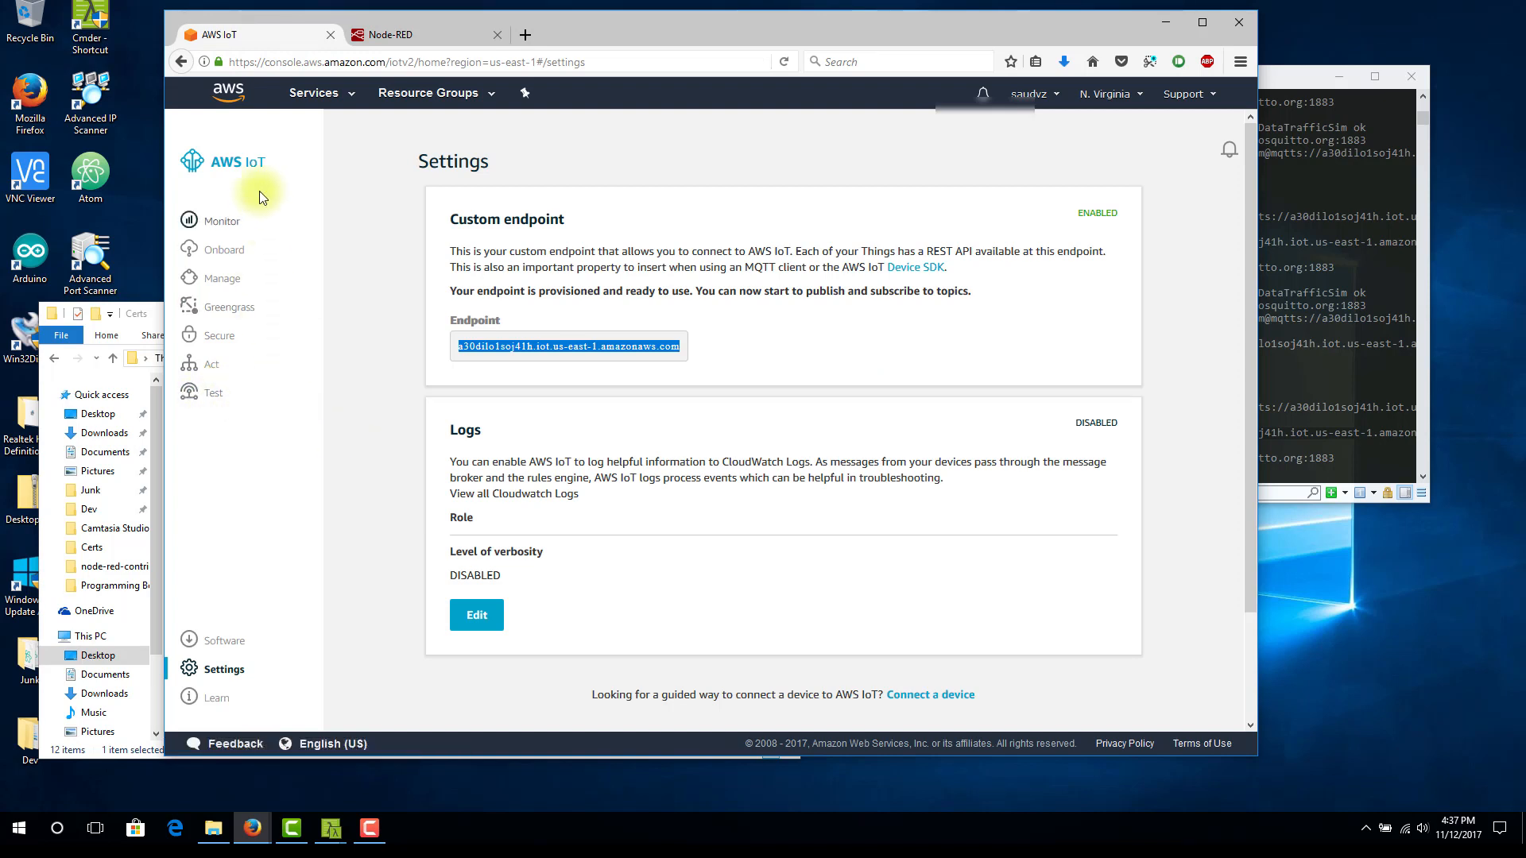
pyautogui.click(213, 393)
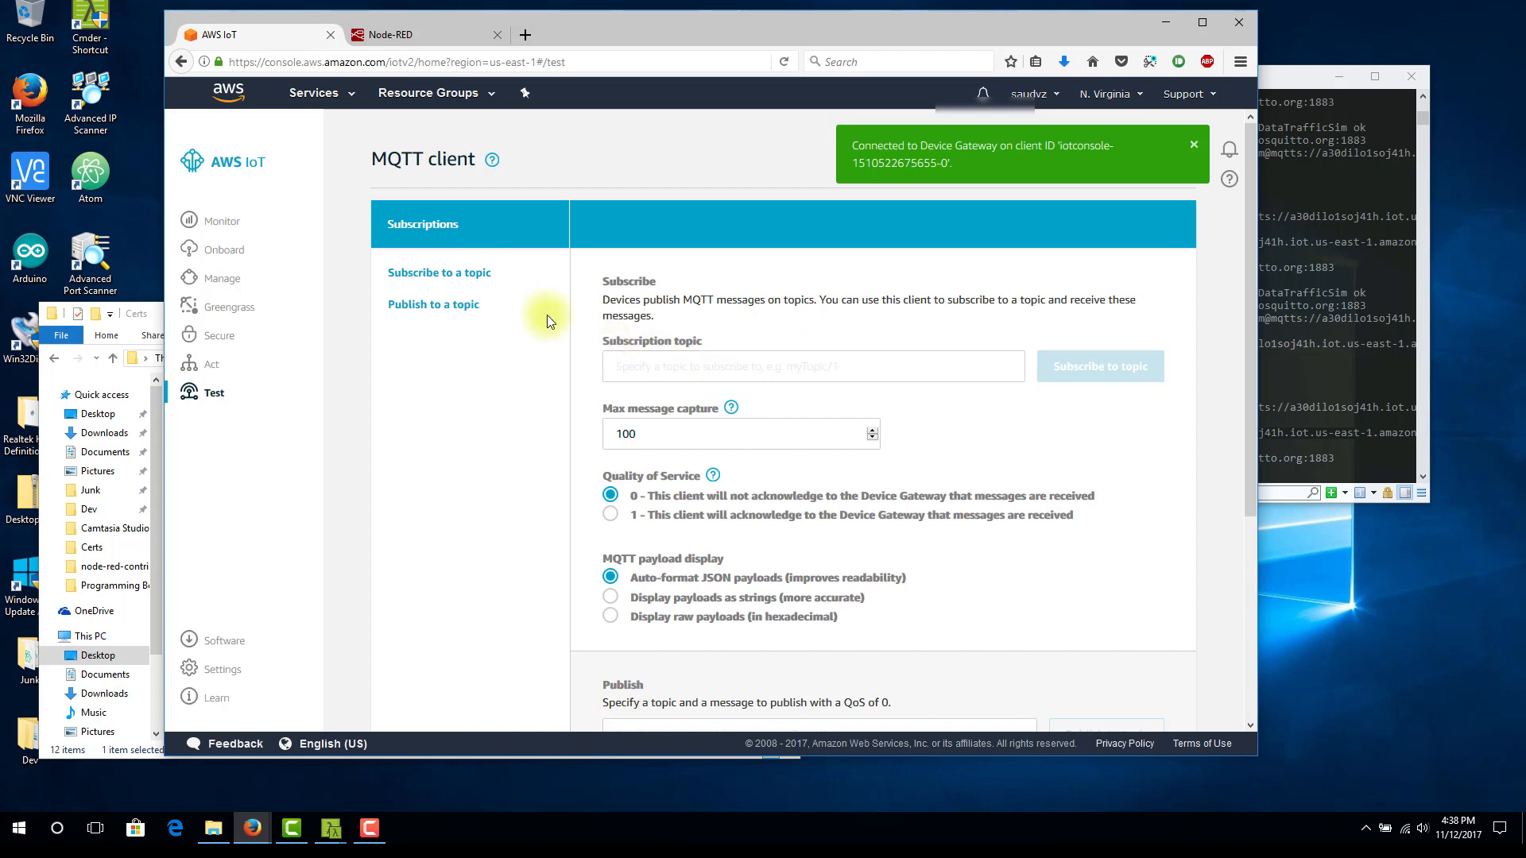
pyautogui.click(397, 34)
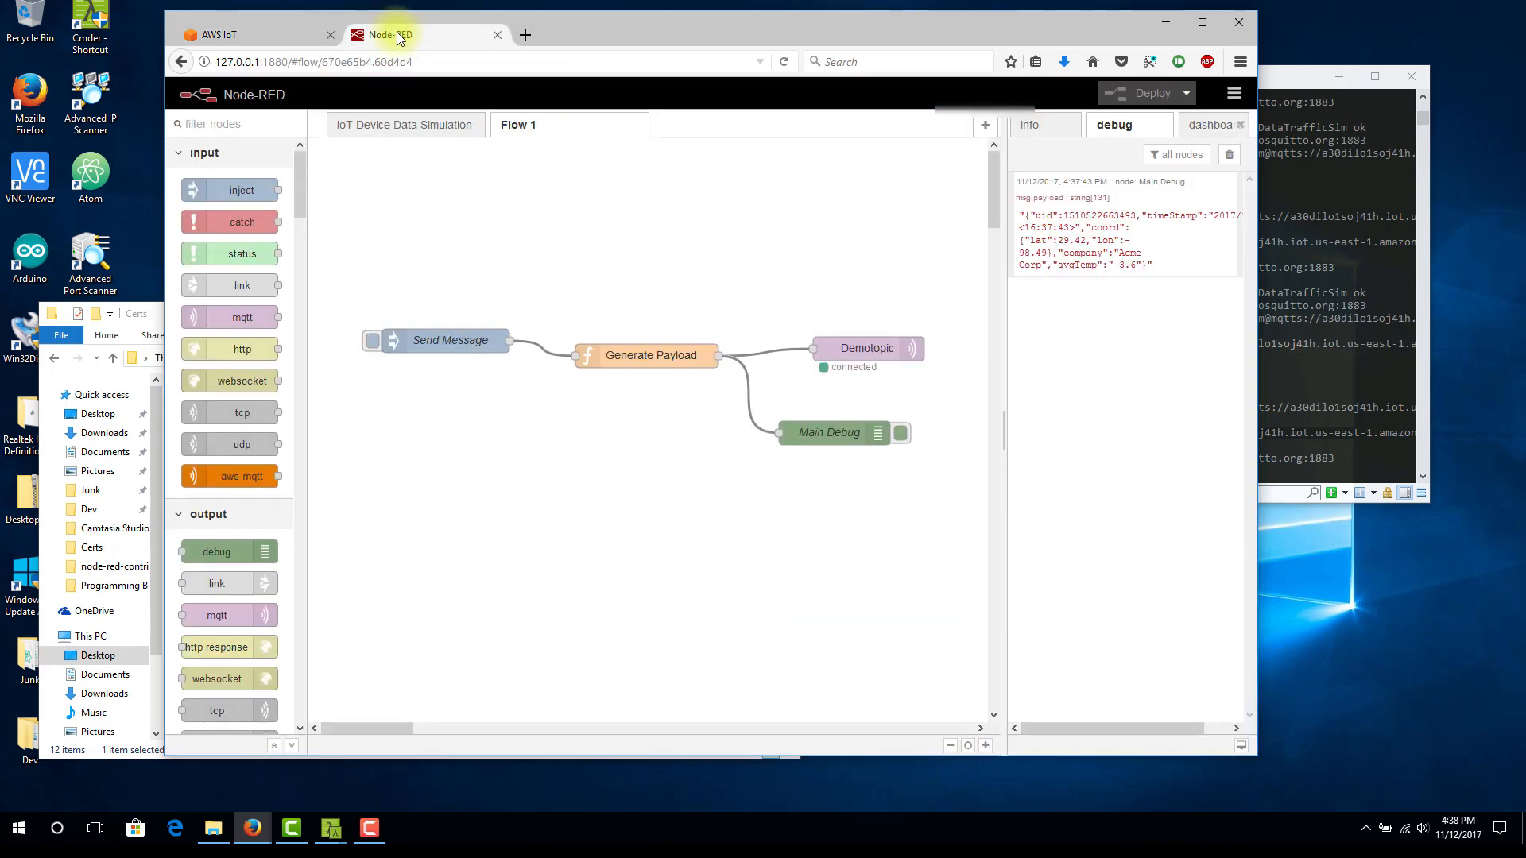
pyautogui.click(250, 35)
pyautogui.click(632, 359)
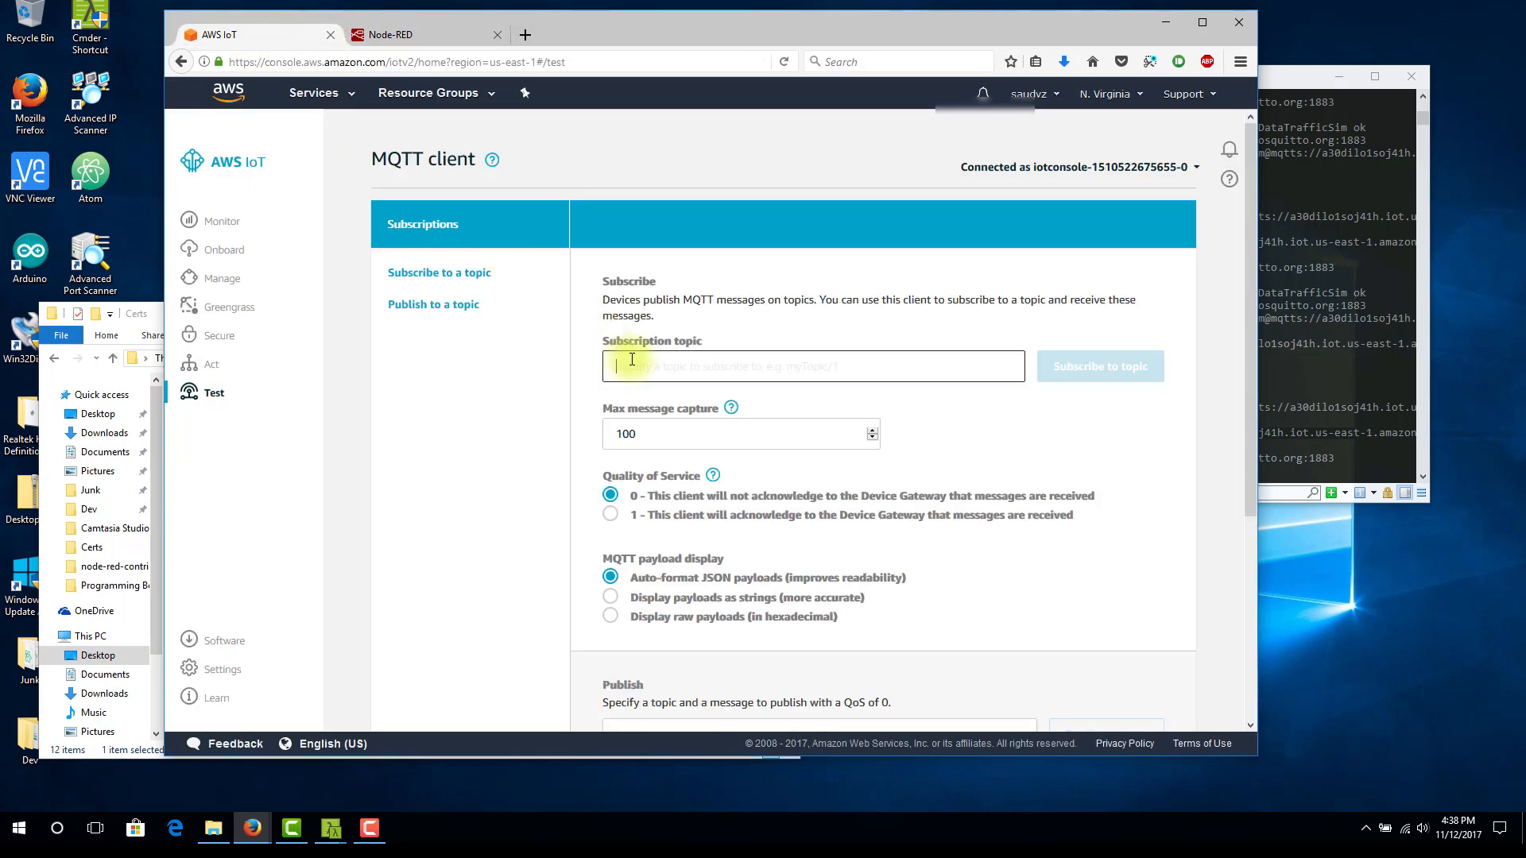
pyautogui.write('Demotopic')
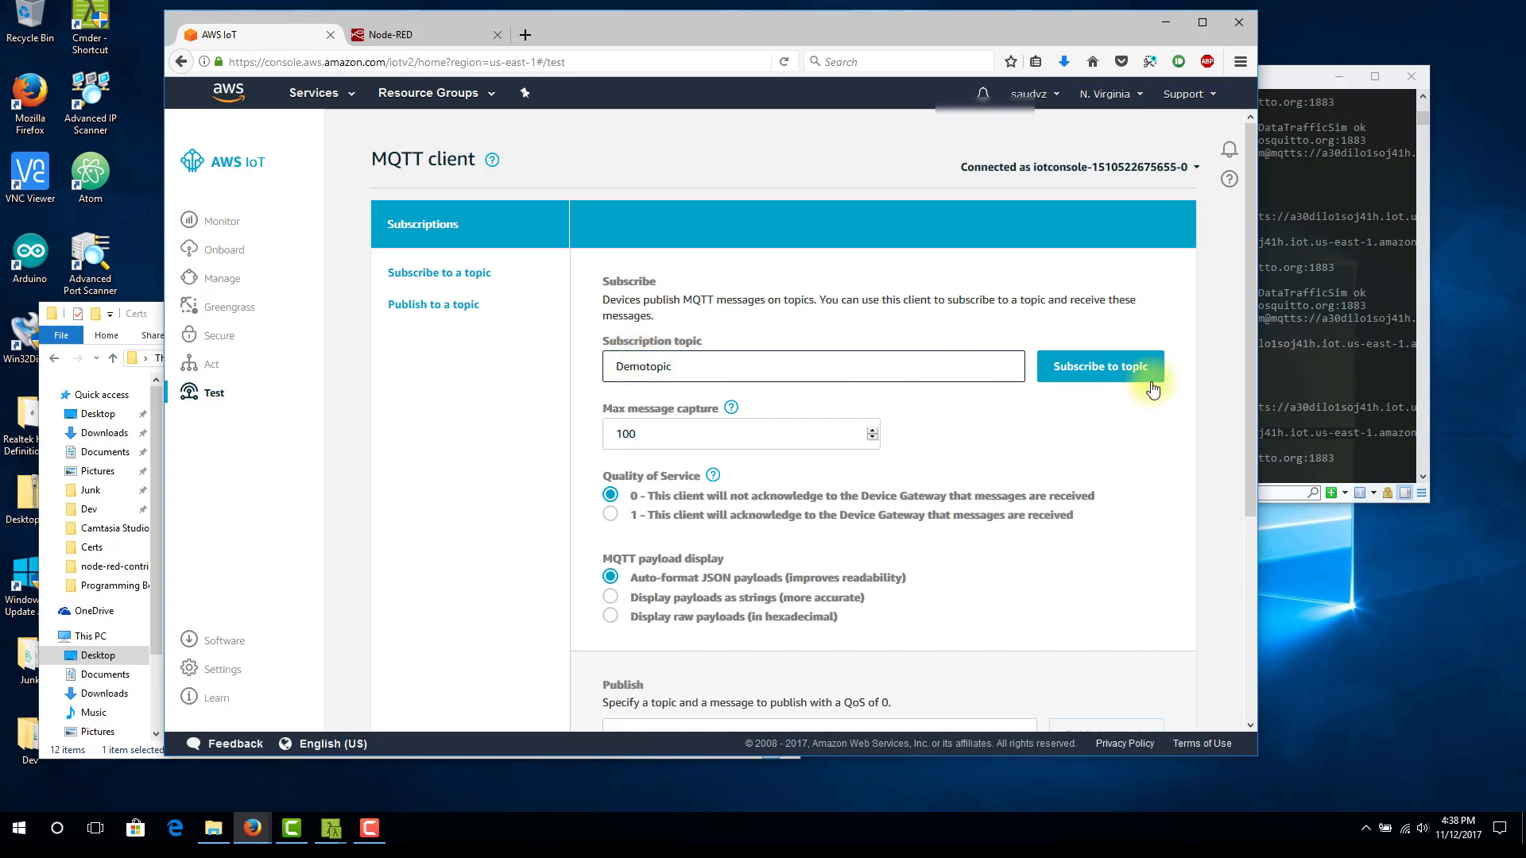
pyautogui.click(1107, 365)
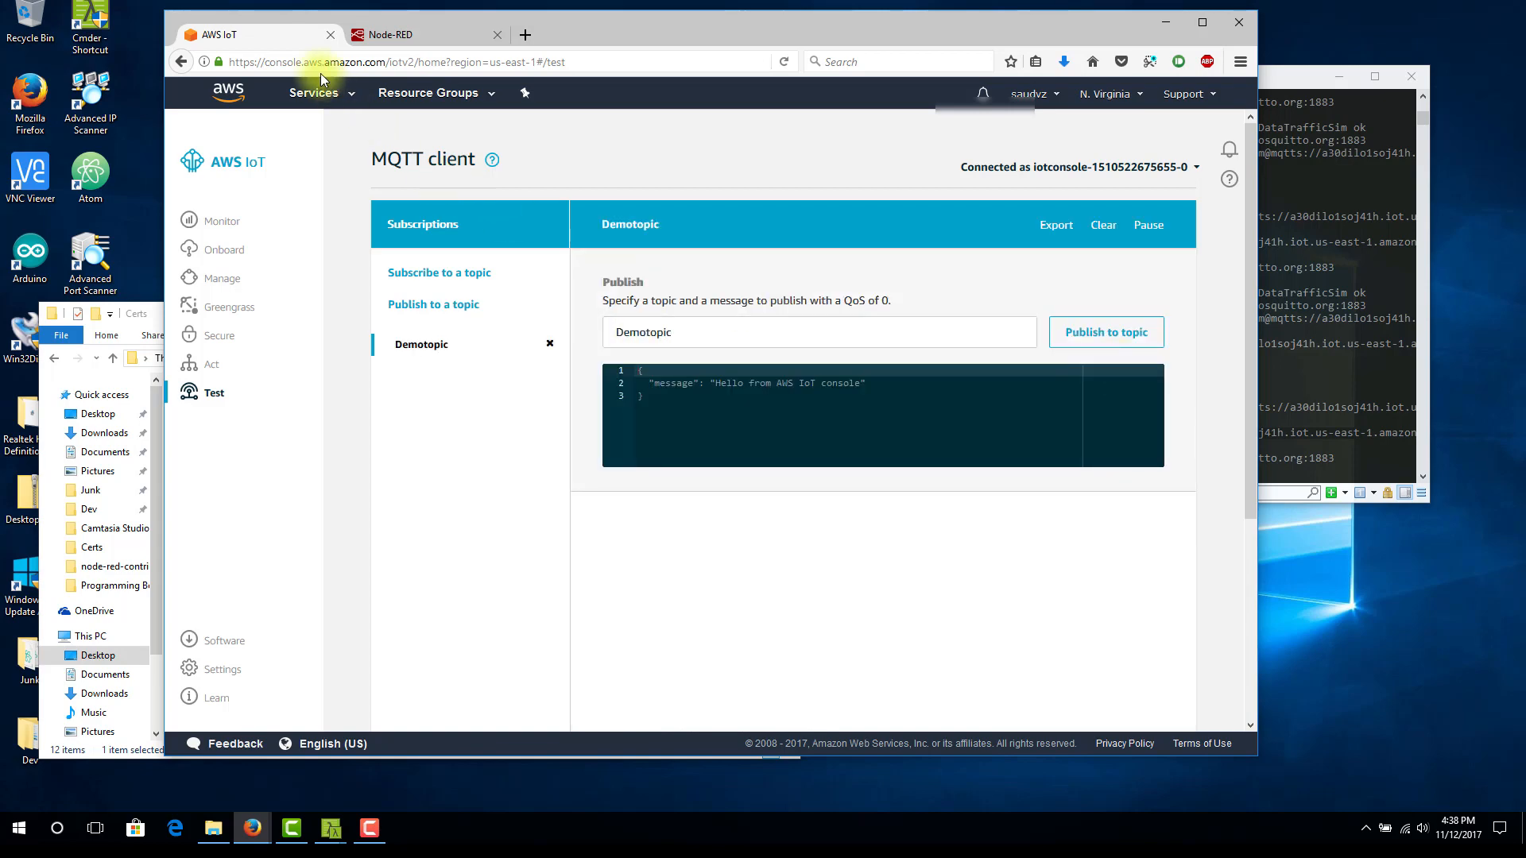
# Inject another message from Send Message in Node-RED, check its arrival under Demotopic in the AWS IoT MQTT client and return to Node-RED
pyautogui.click(390, 35)
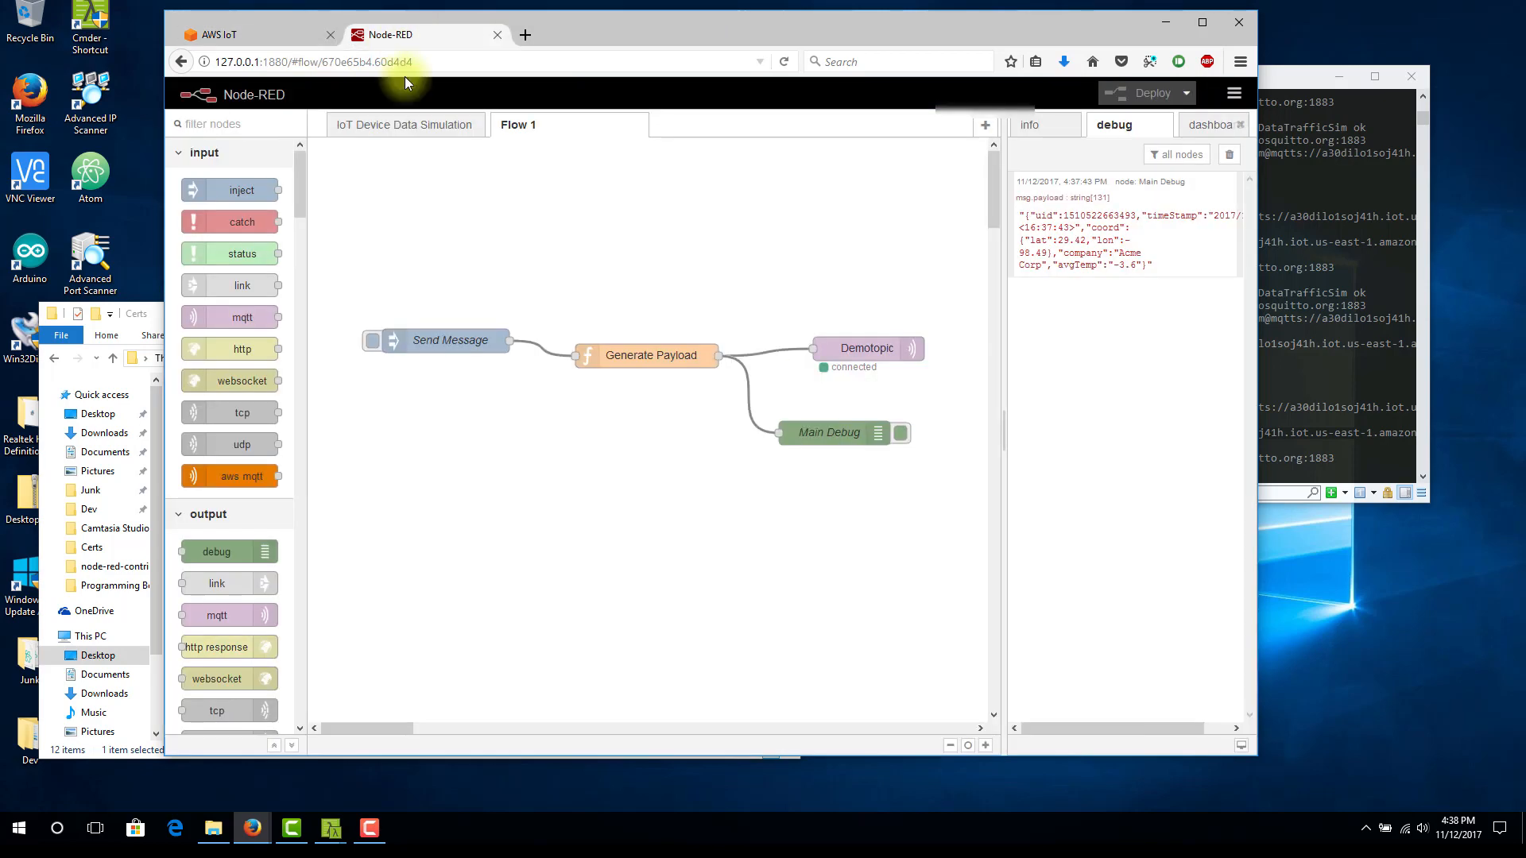
pyautogui.click(374, 349)
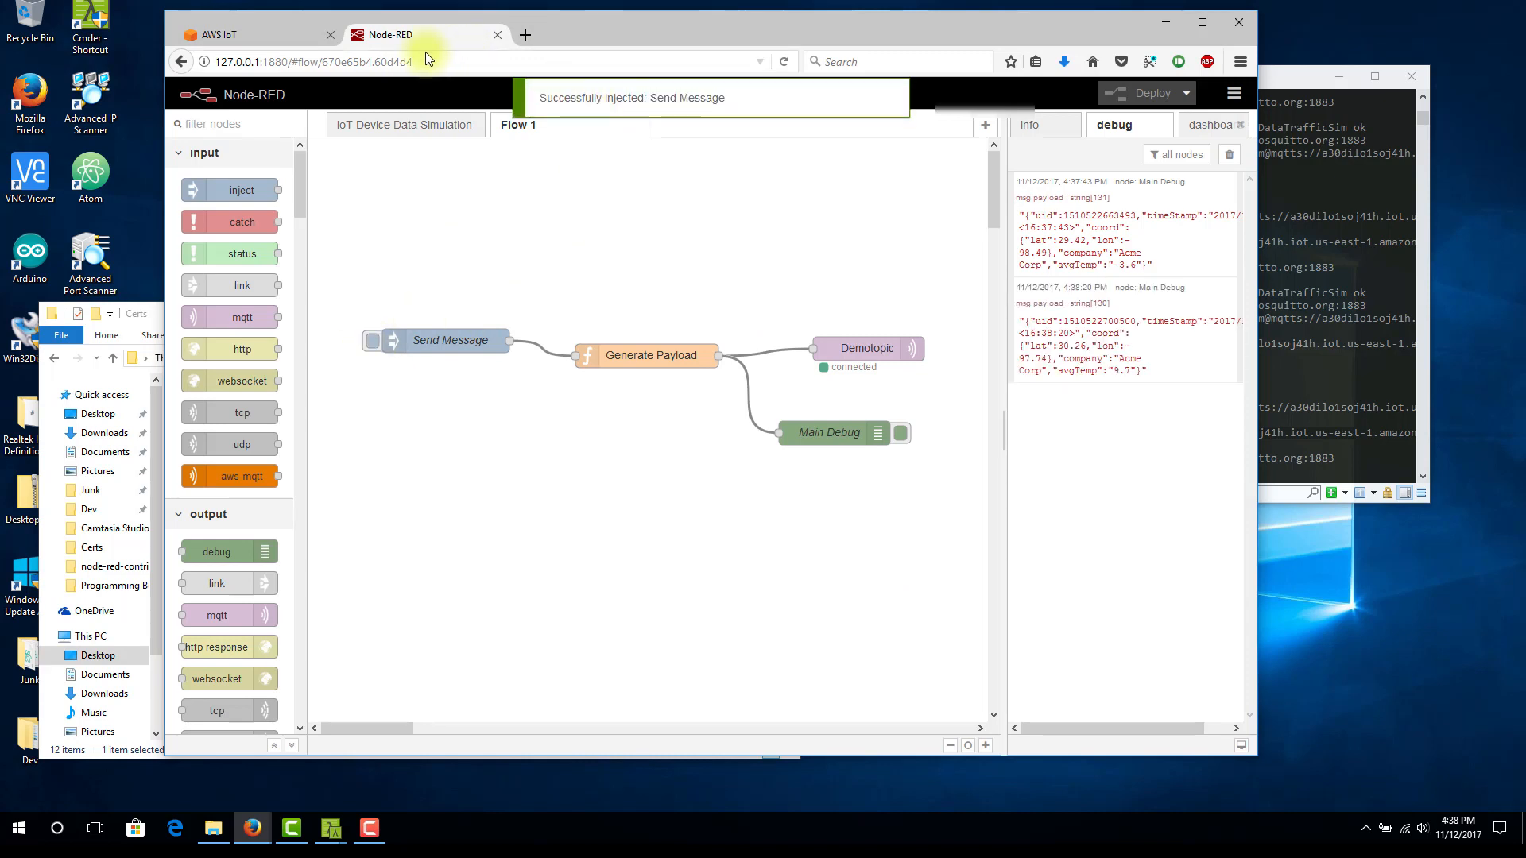
pyautogui.click(303, 39)
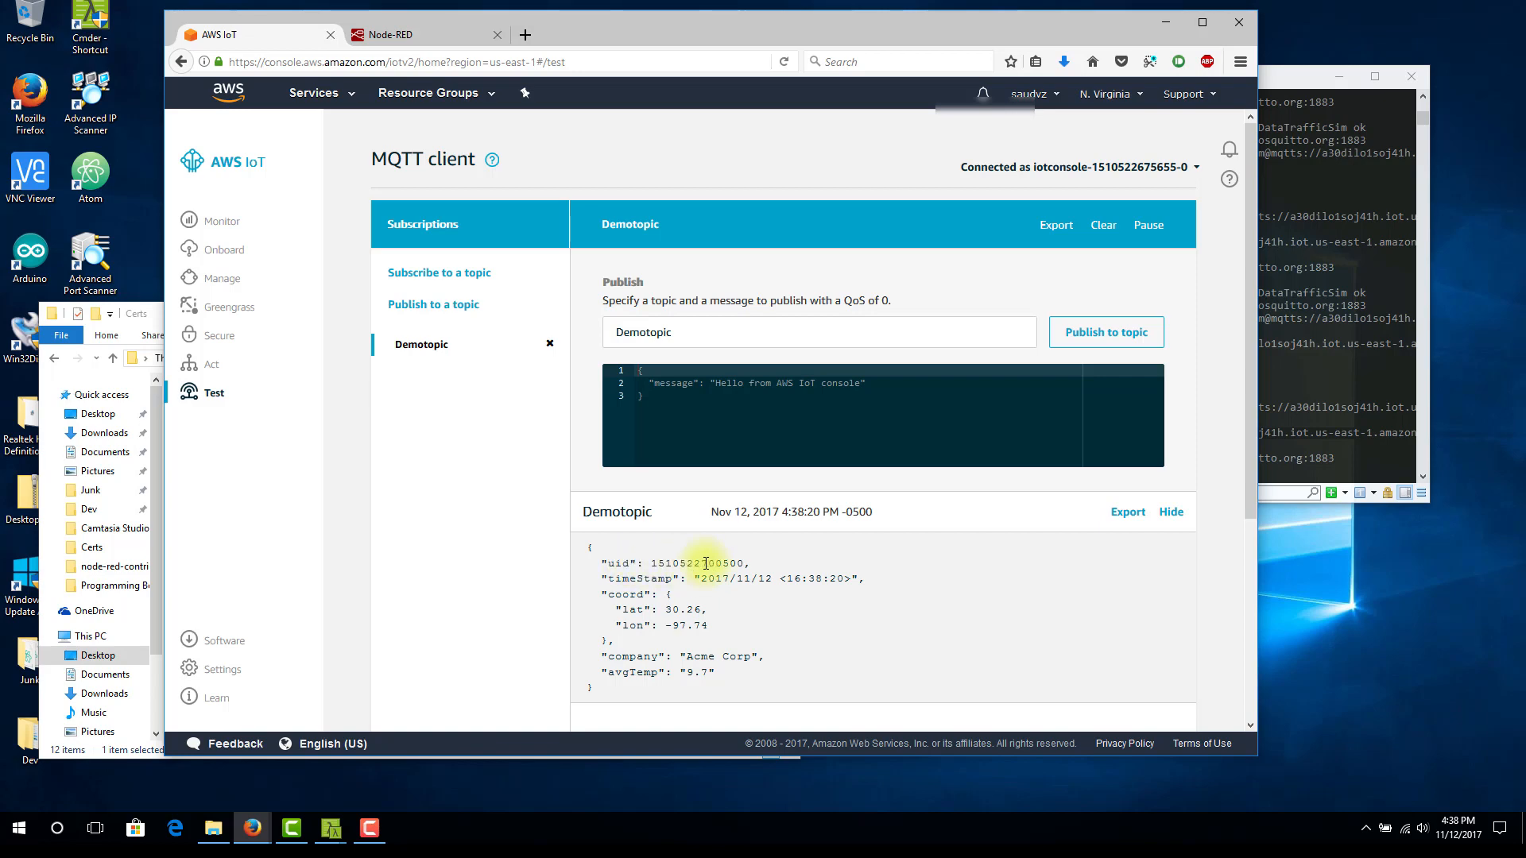
pyautogui.click(390, 34)
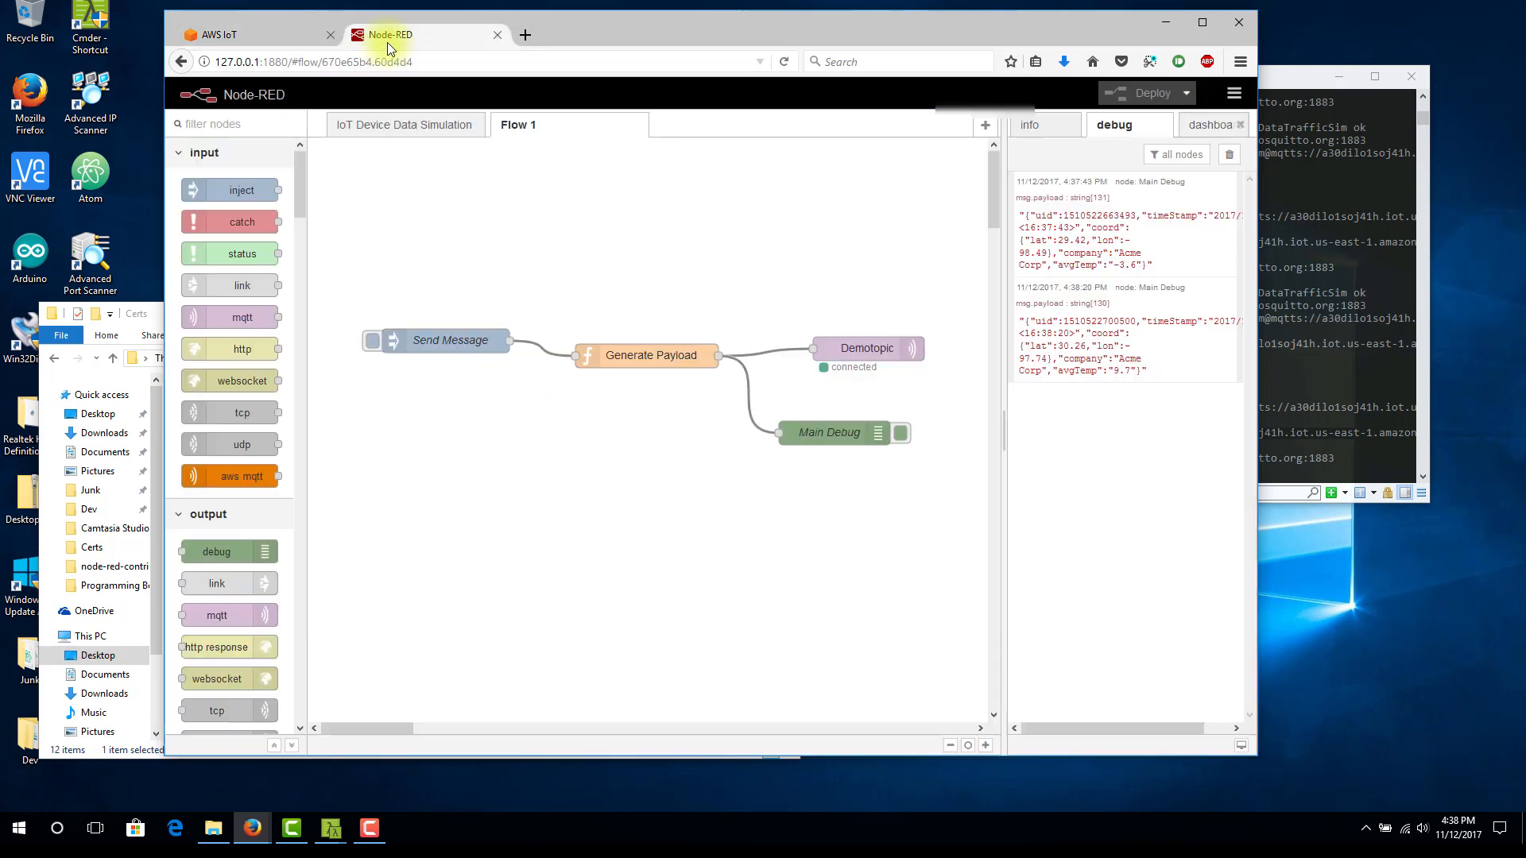